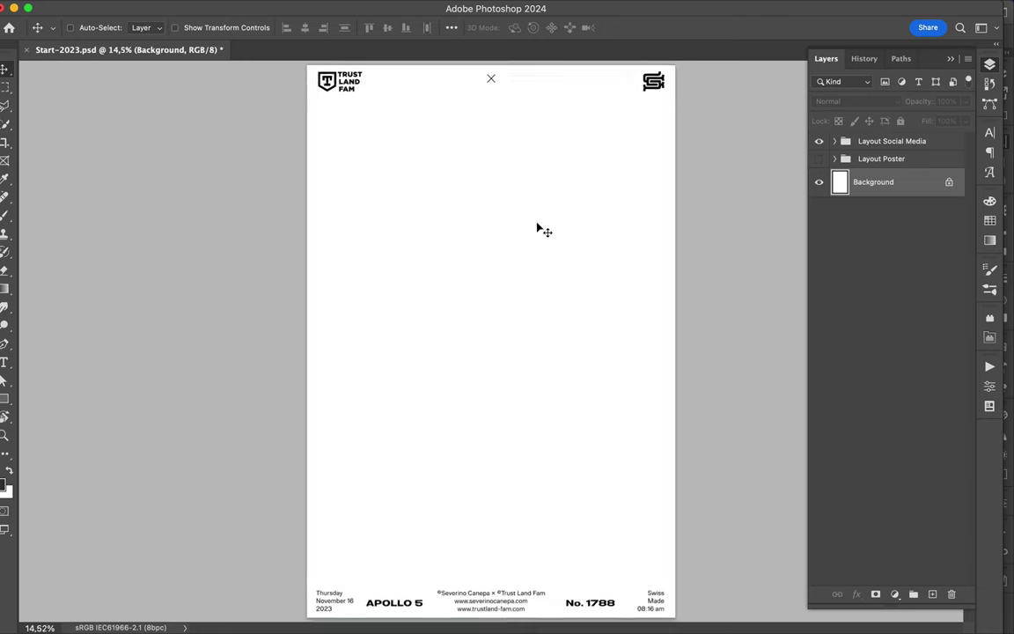
Step: Begin the silhouette shape with the Pen, placing anchors that form its stepped base
click(431, 274)
click(432, 302)
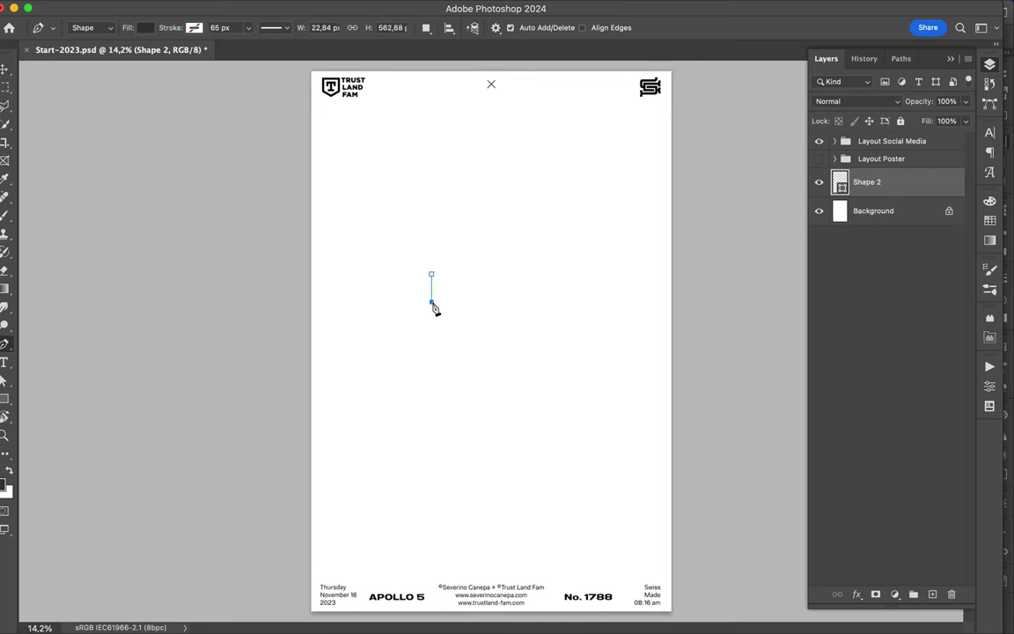
click(423, 404)
click(455, 414)
click(460, 420)
click(407, 421)
click(399, 429)
click(435, 428)
Step: Add the silhouette's bottom-right corner and right-side anchors, closing the shape at its top
click(462, 462)
click(495, 468)
click(546, 461)
click(523, 436)
click(523, 365)
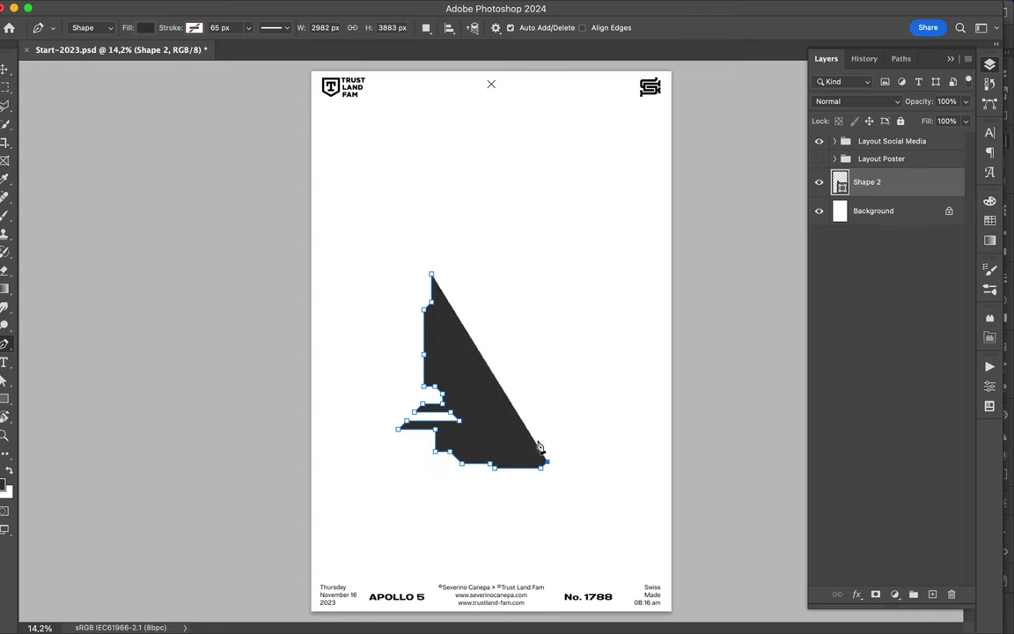
click(431, 275)
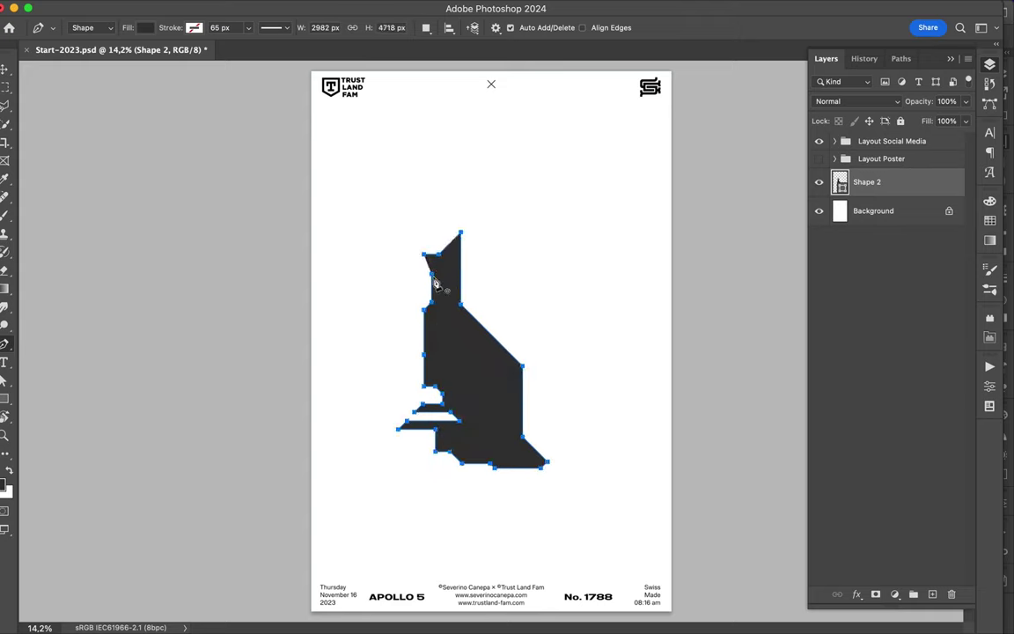
Step: Rasterize the silhouette layer and cut away its top with a Polygonal Lasso selection
right_click(911, 186)
click(852, 452)
key(l)
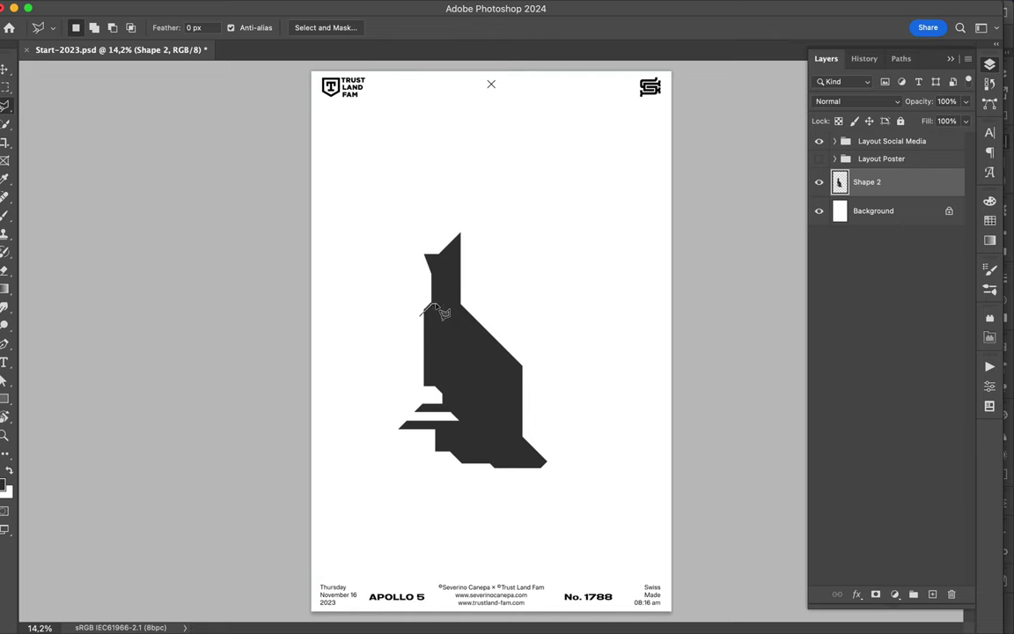
double_click(438, 191)
key(v)
key(Delete)
Step: Shift the silhouette up and to the left, then zoom in on it
key(ctrl+d)
drag(475, 324, 468, 286)
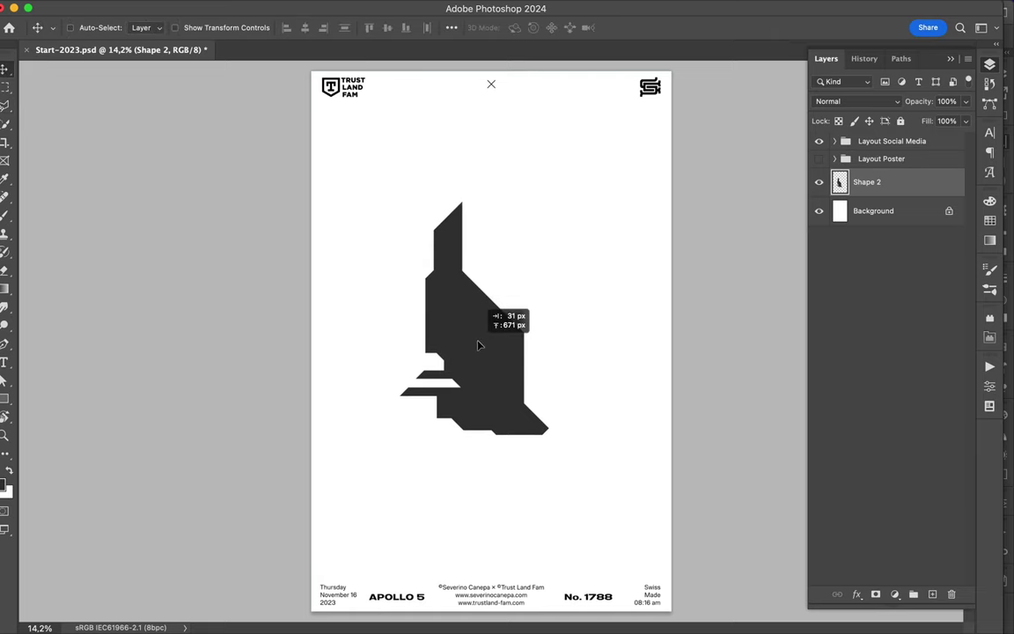
key(ctrl+plus)
key(p)
click(145, 27)
Step: Set new Pen shapes to no fill with a 35 px stroke
click(194, 28)
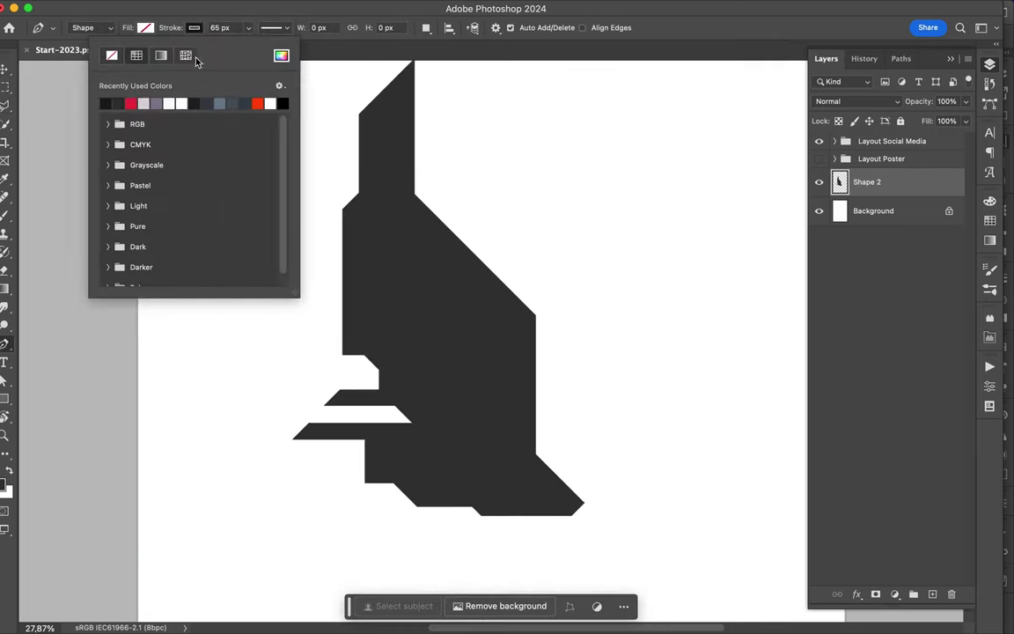
double_click(233, 28)
text(35)
scroll(555, 245, down, 3)
Step: Draw a stepped outline from the silhouette's edge diagonally down to the poster corner
click(278, 208)
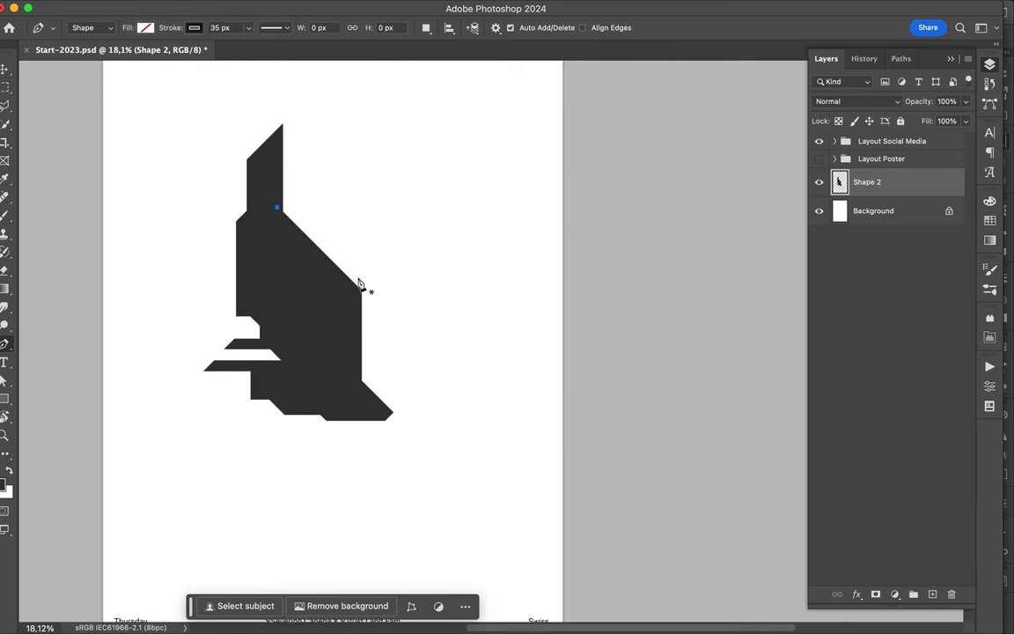
click(404, 333)
click(404, 377)
click(478, 450)
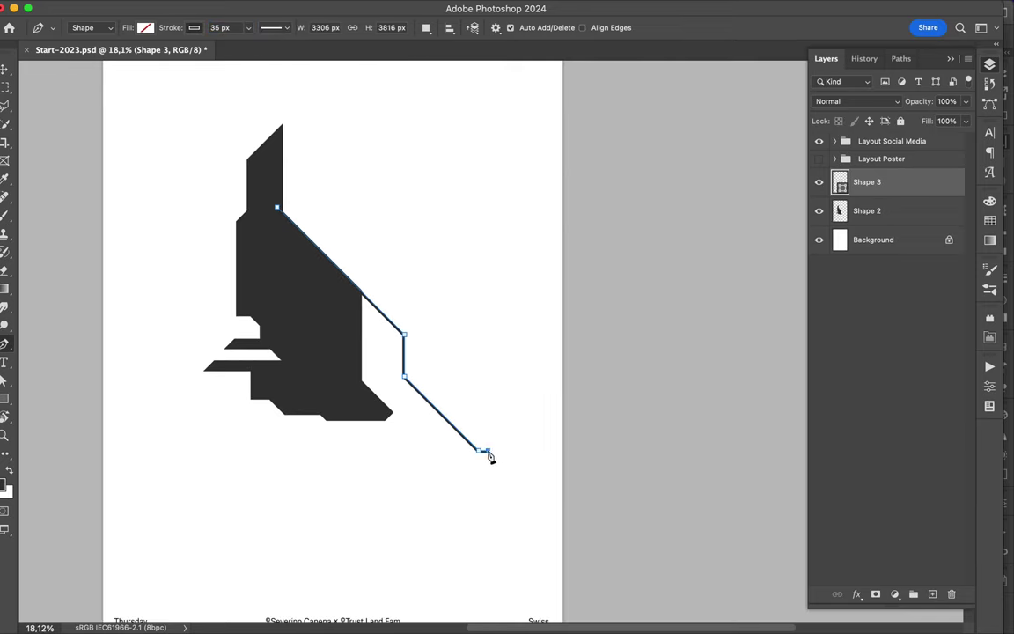
click(566, 527)
key(v)
key(ctrl+plus)
key(a)
Step: Draw a second outline running parallel to the first diagonal stroke
click(328, 27)
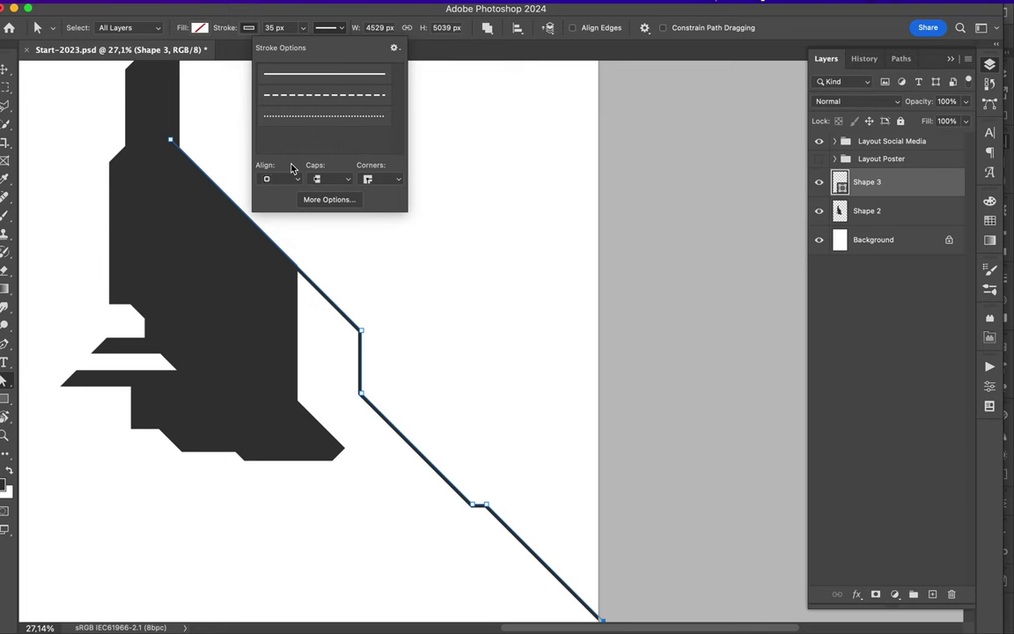
scroll(300, 228, down, 2)
key(p)
click(280, 330)
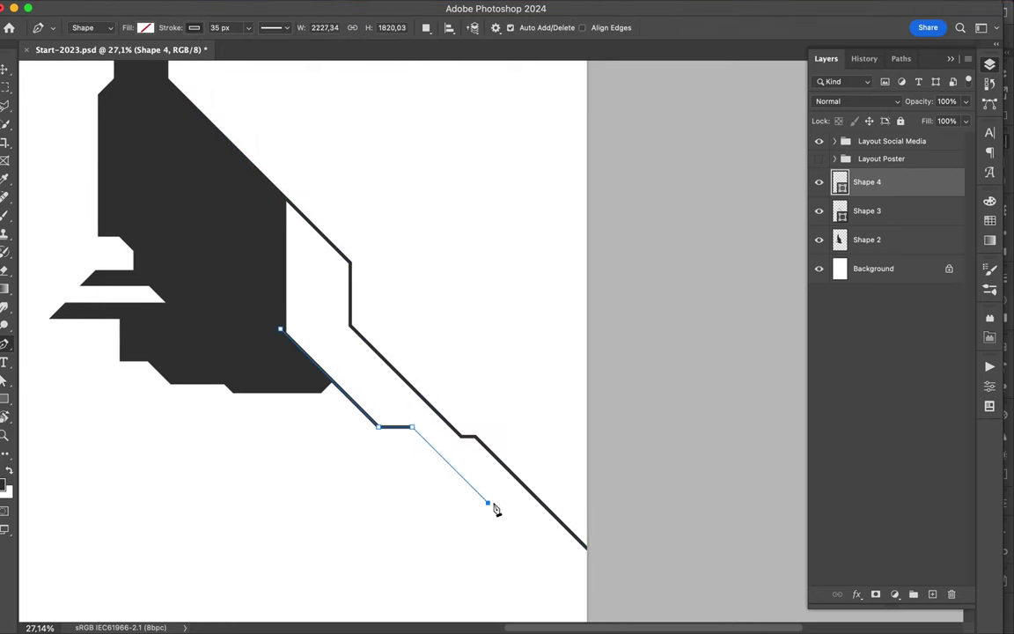
click(543, 504)
scroll(543, 510, up, 3)
key(a)
scroll(517, 531, down, 5)
scroll(298, 376, up, 2)
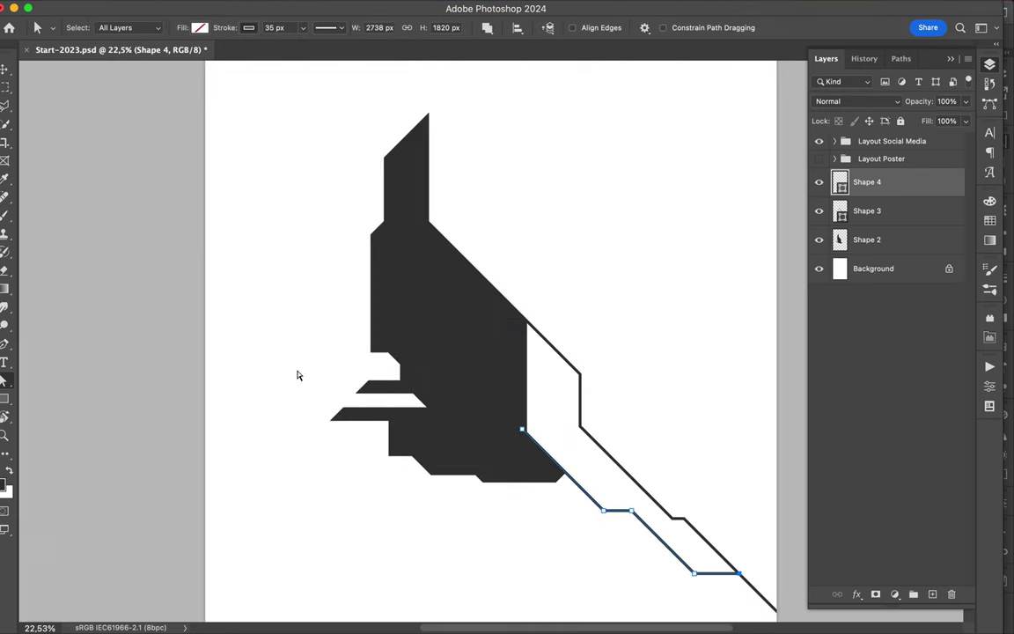
scroll(298, 376, up, 2)
key(p)
Step: Draw two horizontal outlines extending left under and beside the silhouette
click(487, 349)
click(325, 349)
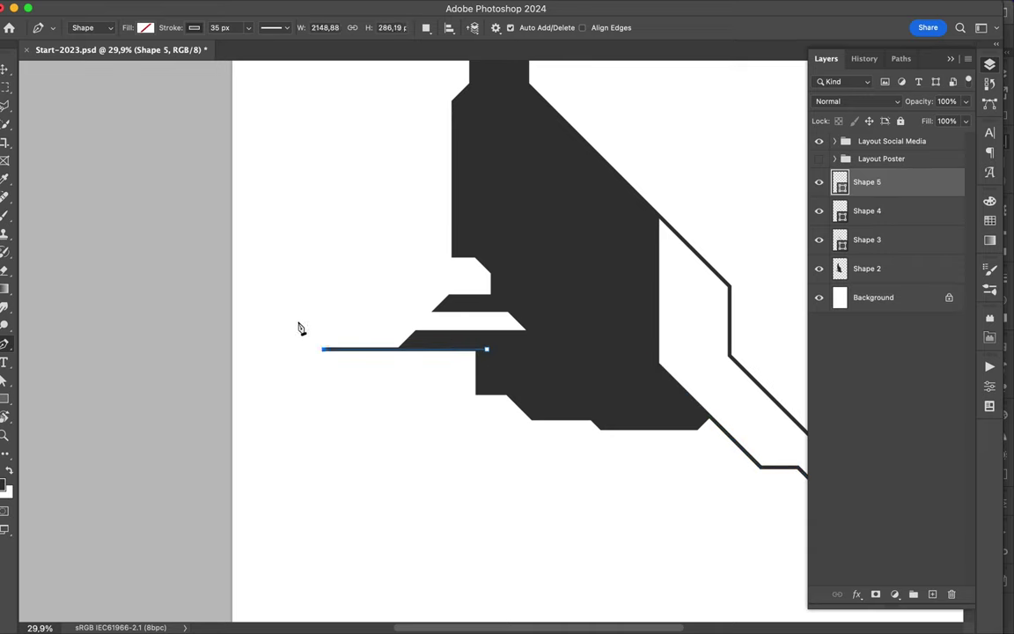
key(Escape)
click(533, 333)
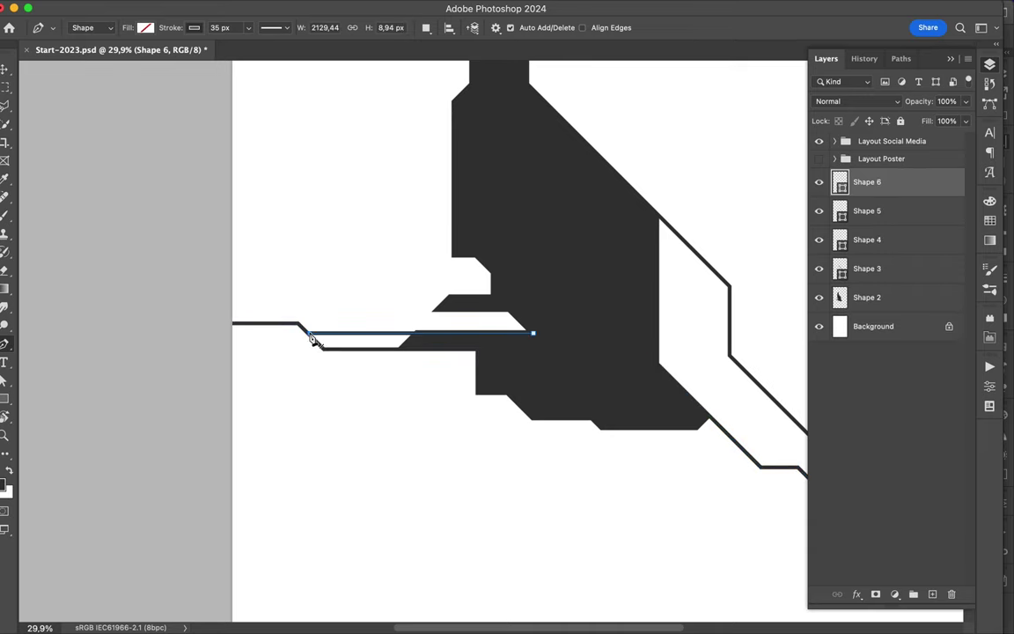
click(311, 335)
key(v)
scroll(374, 267, down, 1)
scroll(356, 294, down, 2)
scroll(498, 319, down, 2)
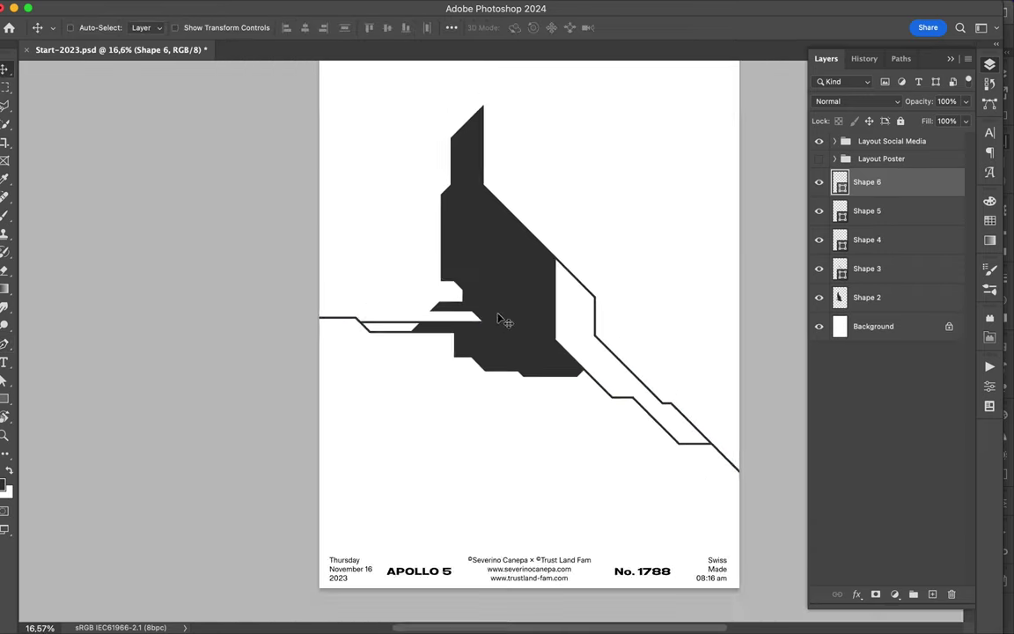
scroll(498, 319, up, 3)
Step: Draw Shape 7 rising straight up from the silhouette, then diagonally past the poster top
key(p)
click(484, 392)
click(485, 239)
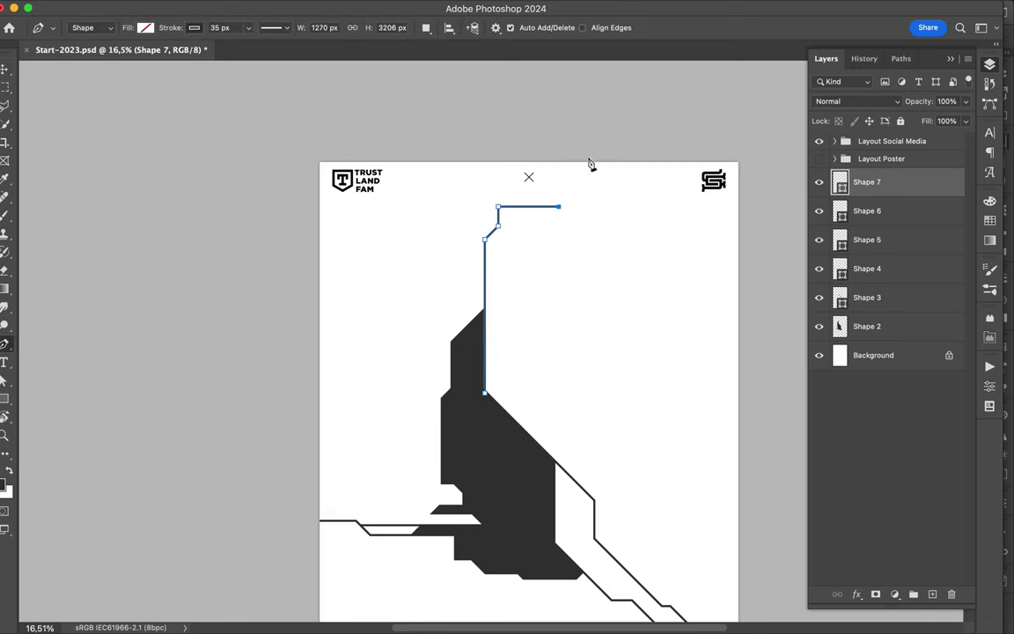
click(615, 150)
key(v)
scroll(493, 251, up, 2)
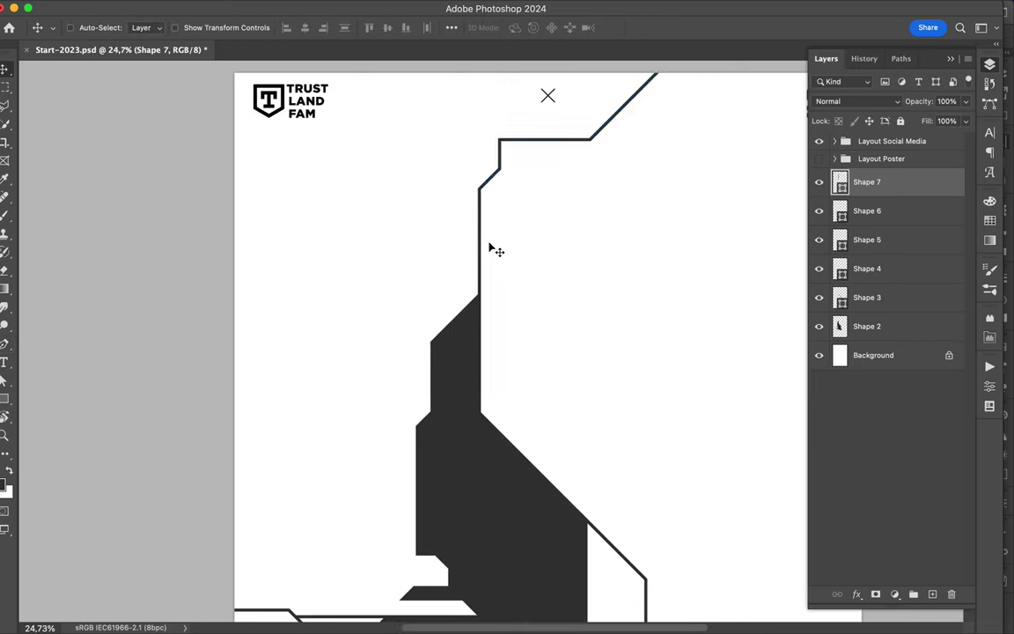
Step: Draw Shape 8 as a parallel stepped outline running up and off the poster top
key(p)
click(480, 250)
click(467, 236)
click(466, 132)
click(627, 110)
click(661, 78)
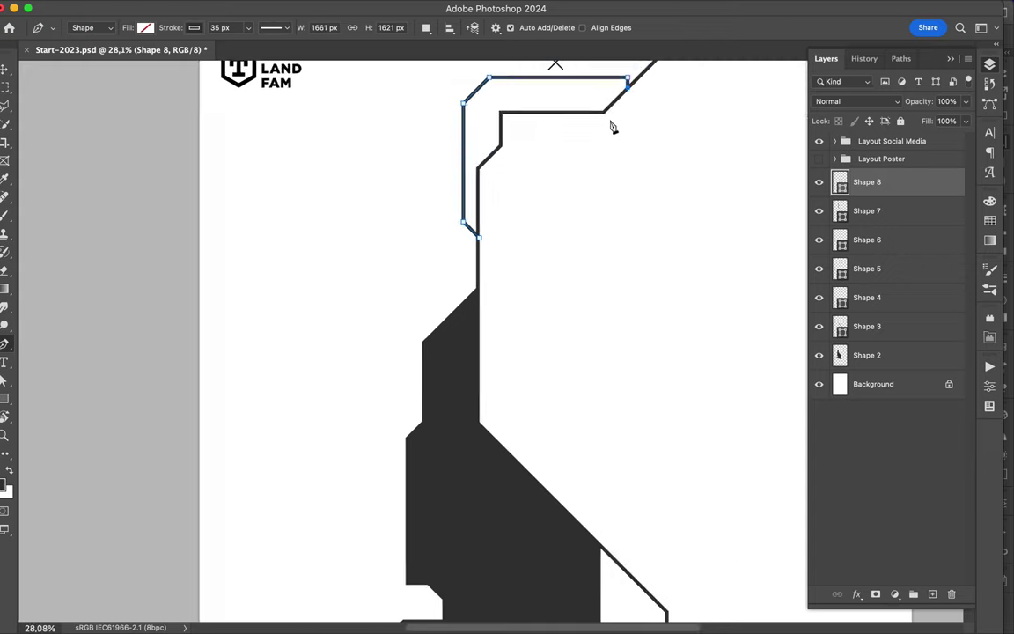
scroll(610, 124, up, 3)
key(v)
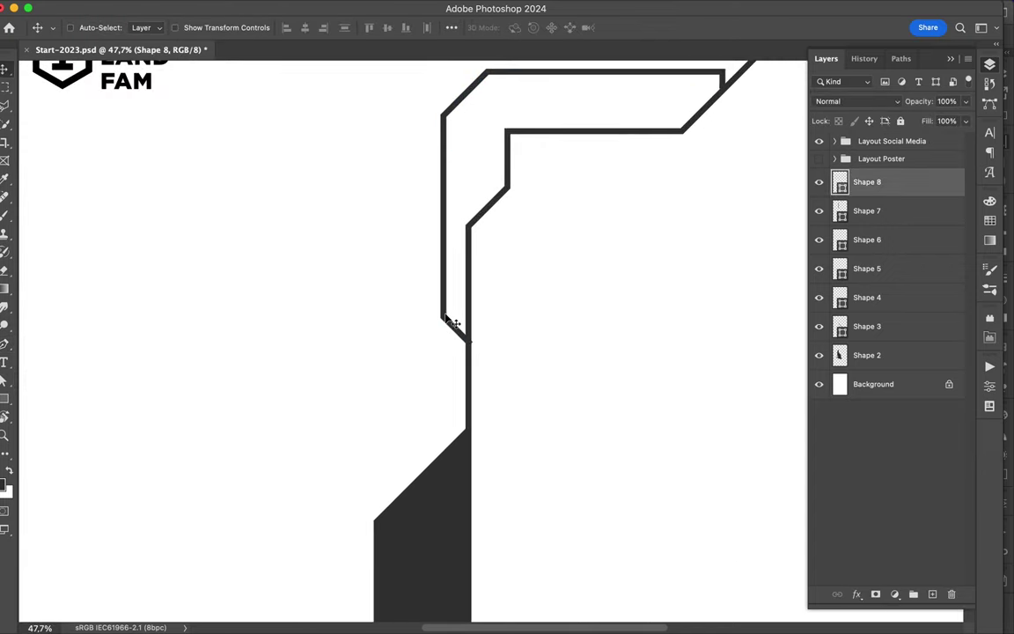
scroll(449, 320, down, 3)
scroll(410, 281, down, 3)
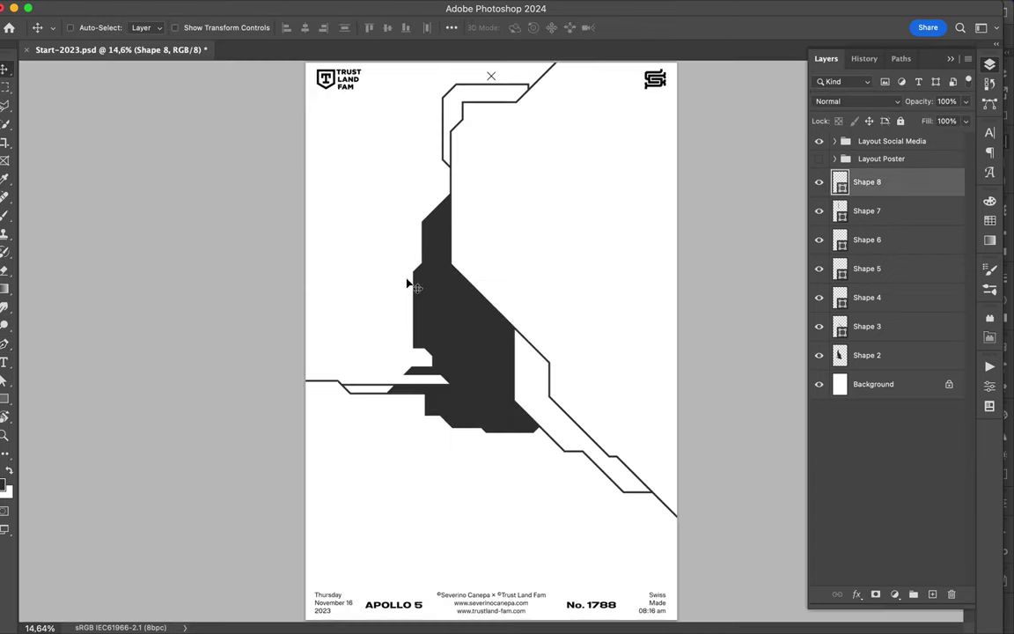
scroll(437, 408, up, 3)
Step: Draw Shape 9 running diagonally down from below the silhouette toward the footer
key(p)
click(620, 404)
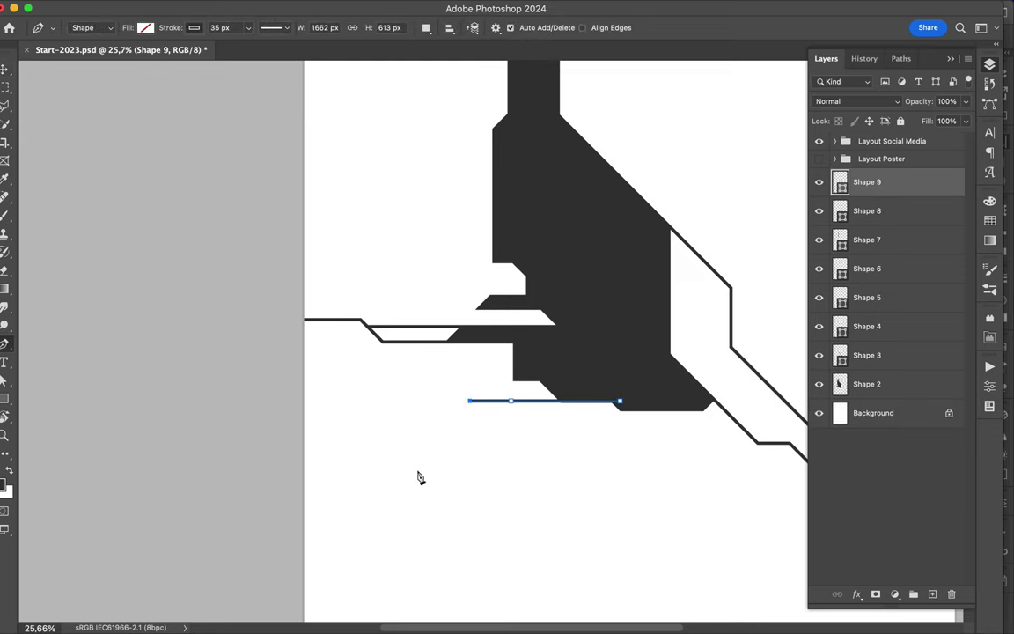
click(417, 451)
scroll(419, 467, down, 5)
click(427, 473)
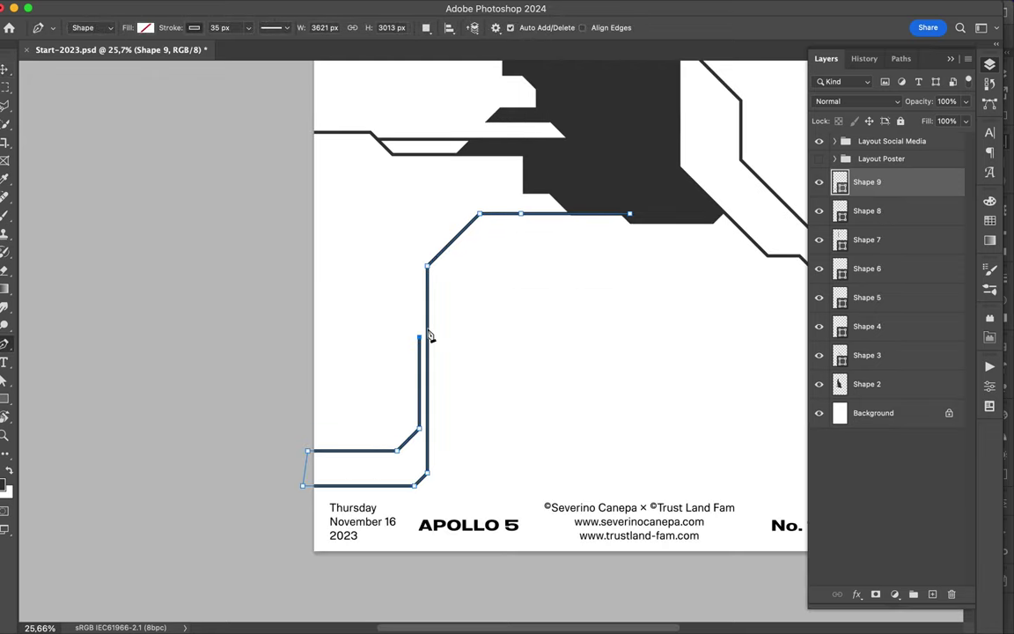
click(428, 335)
key(a)
scroll(467, 310, up, 2)
scroll(467, 310, down, 3)
scroll(389, 263, up, 2)
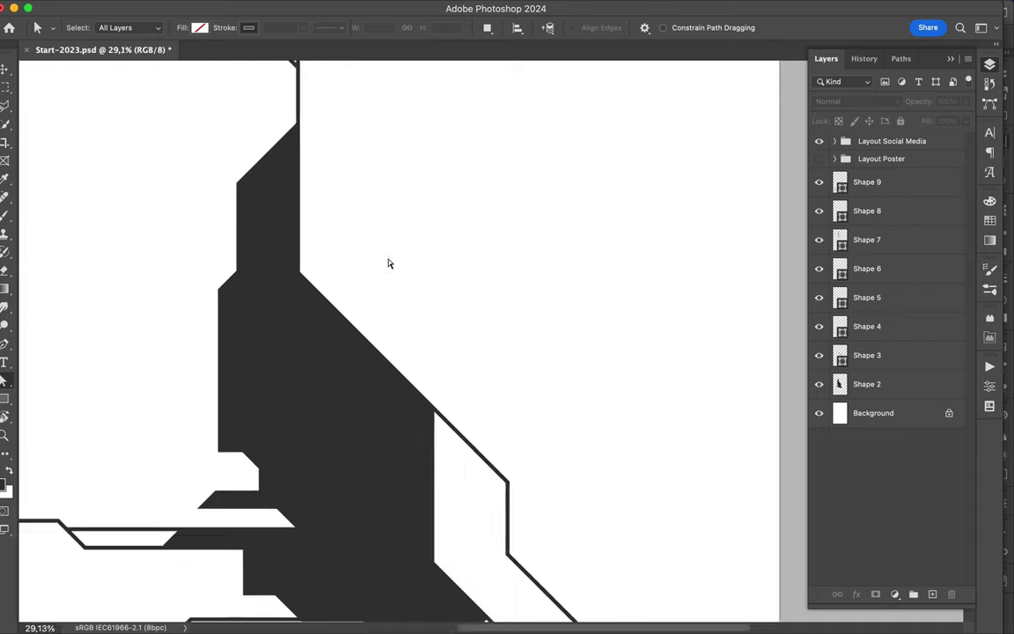
key(p)
scroll(389, 263, up, 2)
Step: Pen-draw a narrow stepped shape along the silhouette's upper edge
click(387, 131)
click(373, 143)
click(373, 325)
click(379, 447)
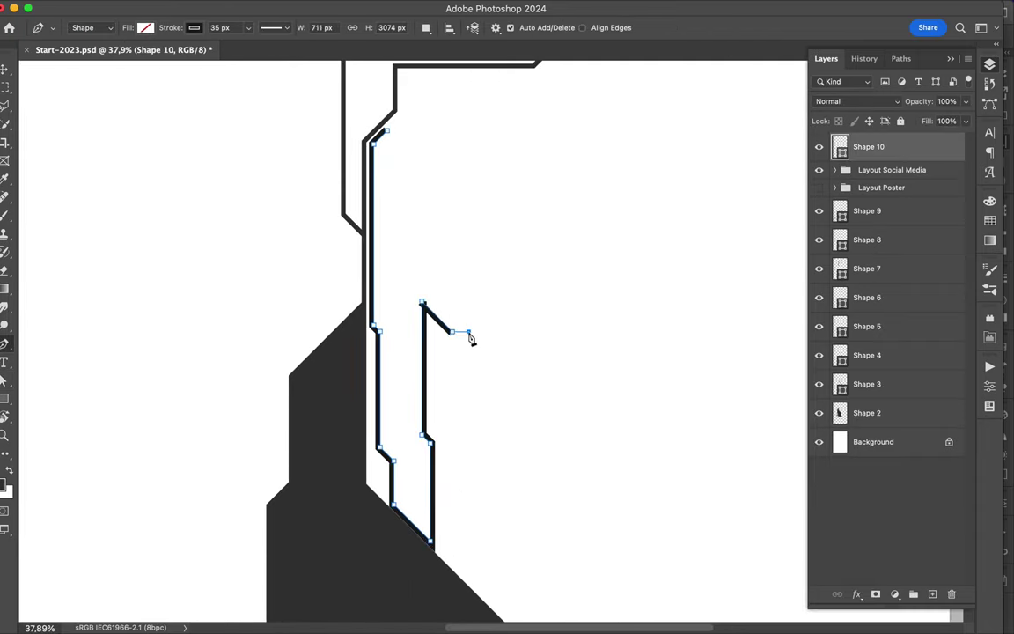
click(409, 112)
Step: Fill Shape 10 dark grey and reposition its lower notch anchors with Direct Selection
click(145, 28)
click(70, 99)
key(v)
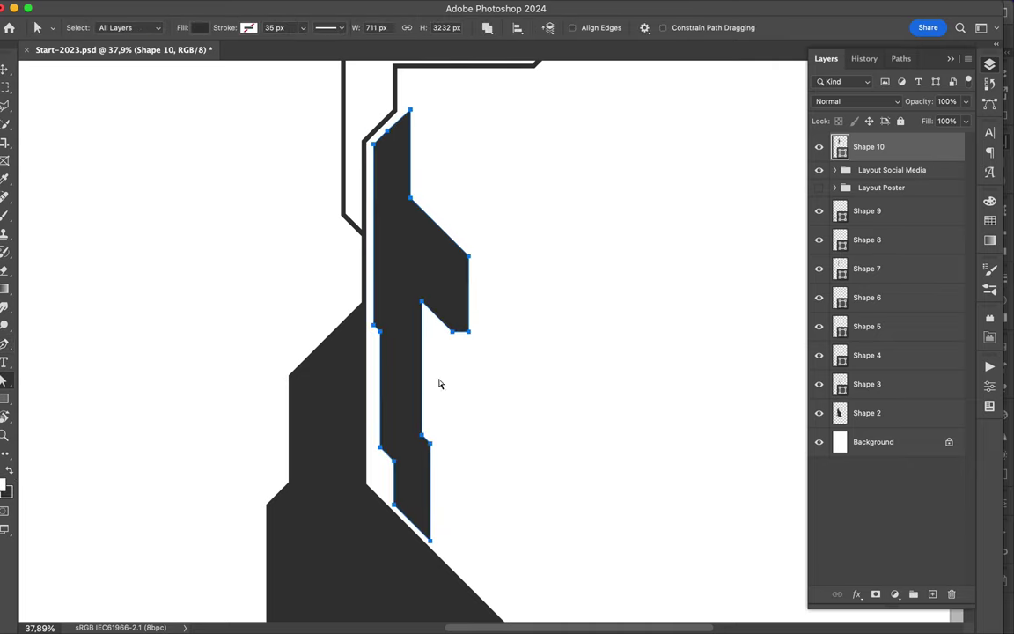
key(a)
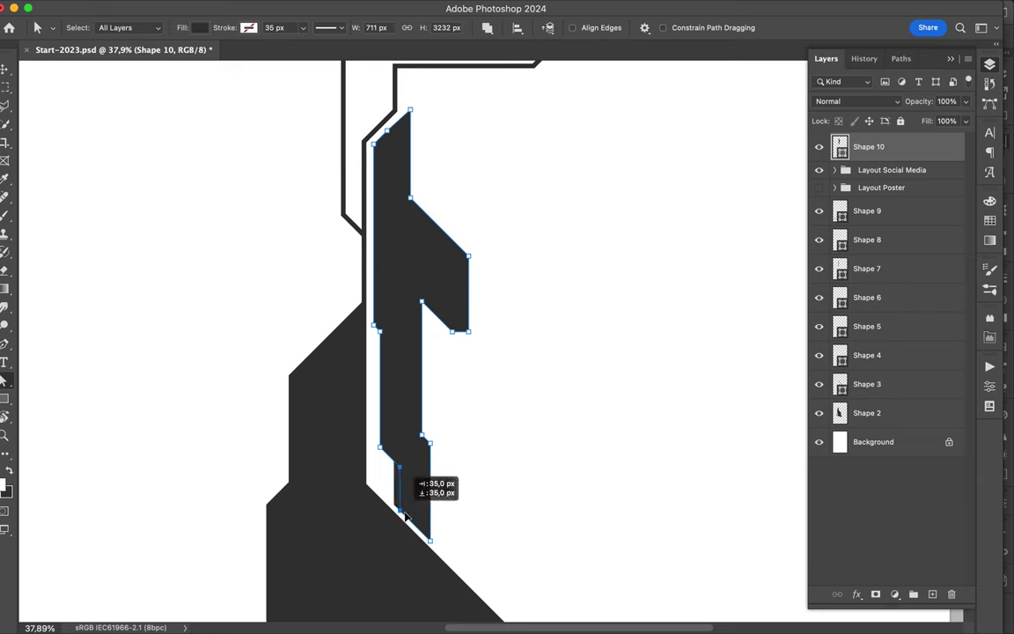
drag(406, 517, 425, 493)
click(443, 162)
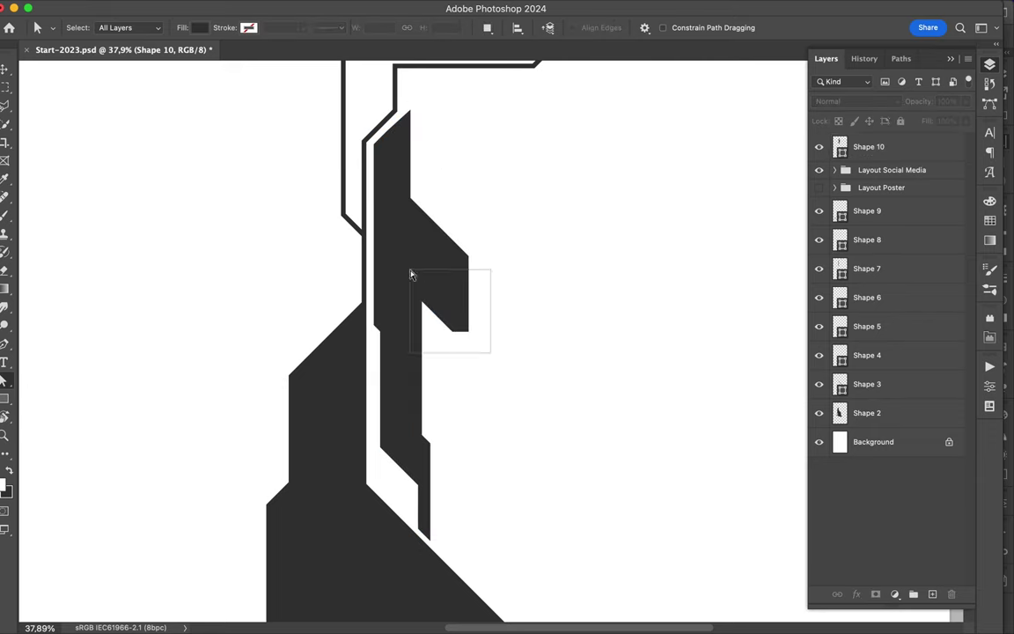
drag(423, 332, 423, 283)
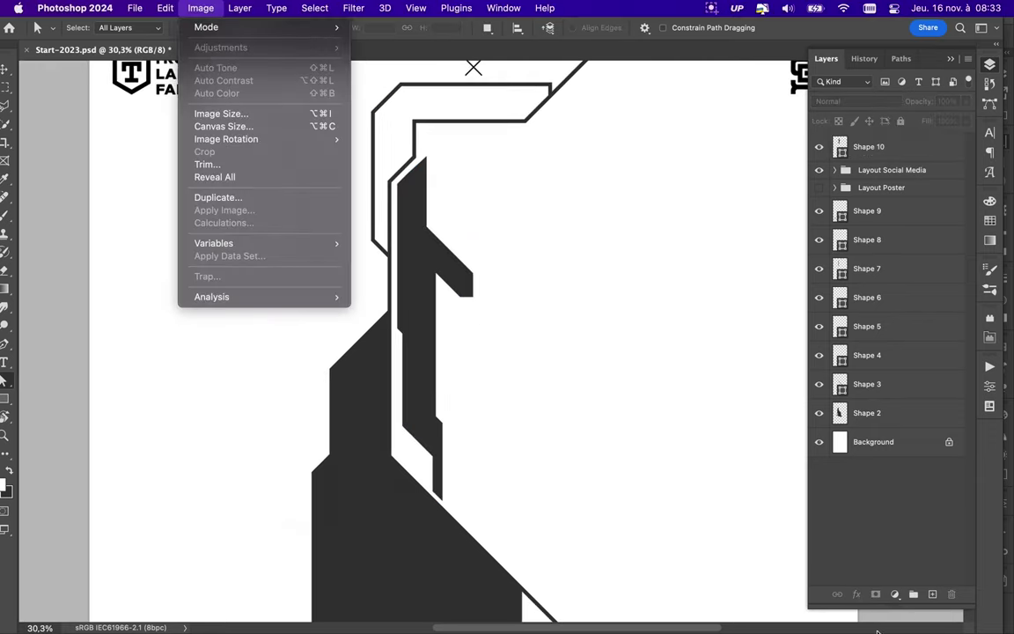
Step: Move Shape 10 below the layout folders and rasterize it
drag(869, 146, 879, 208)
right_click(871, 181)
click(879, 459)
Step: With the Pen tool, start Shape 11 along the silhouette's right diagonal edge
key(l)
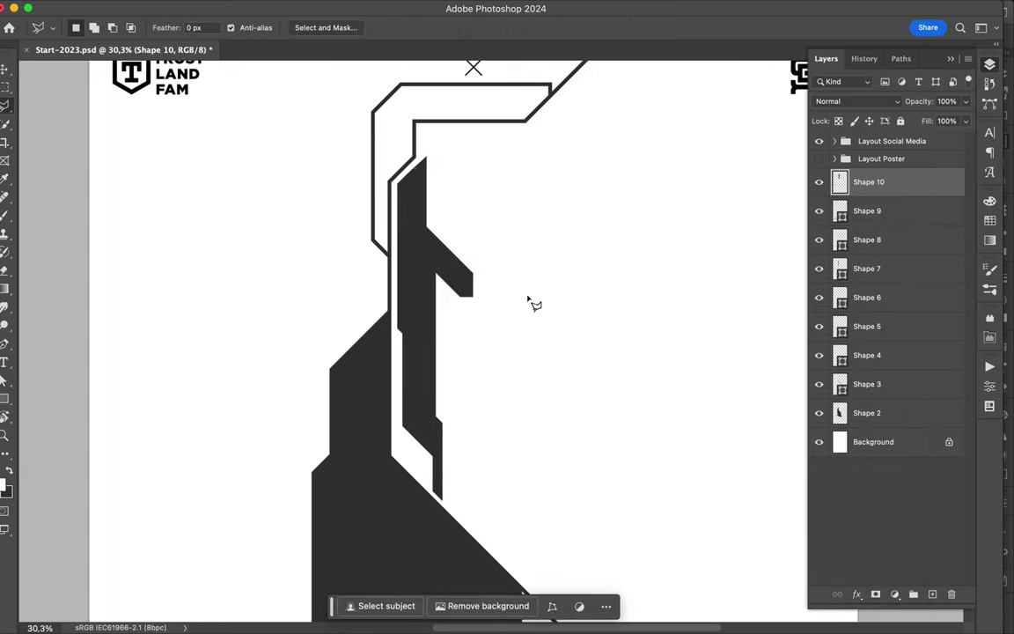
key(v)
scroll(499, 239, down, 5)
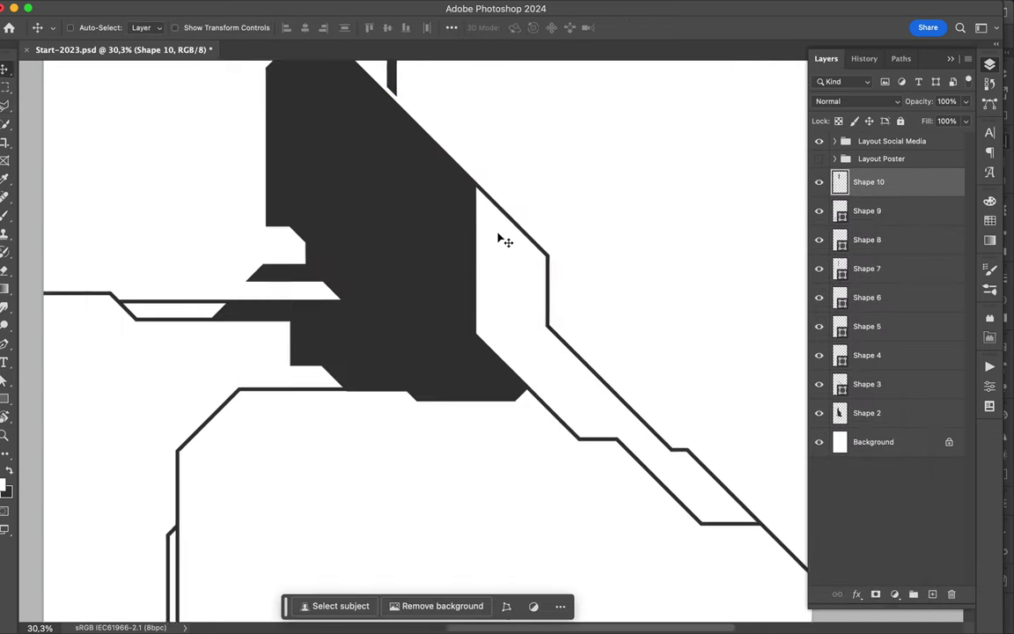
scroll(408, 242, down, 2)
key(p)
click(304, 136)
click(375, 208)
click(418, 208)
click(443, 232)
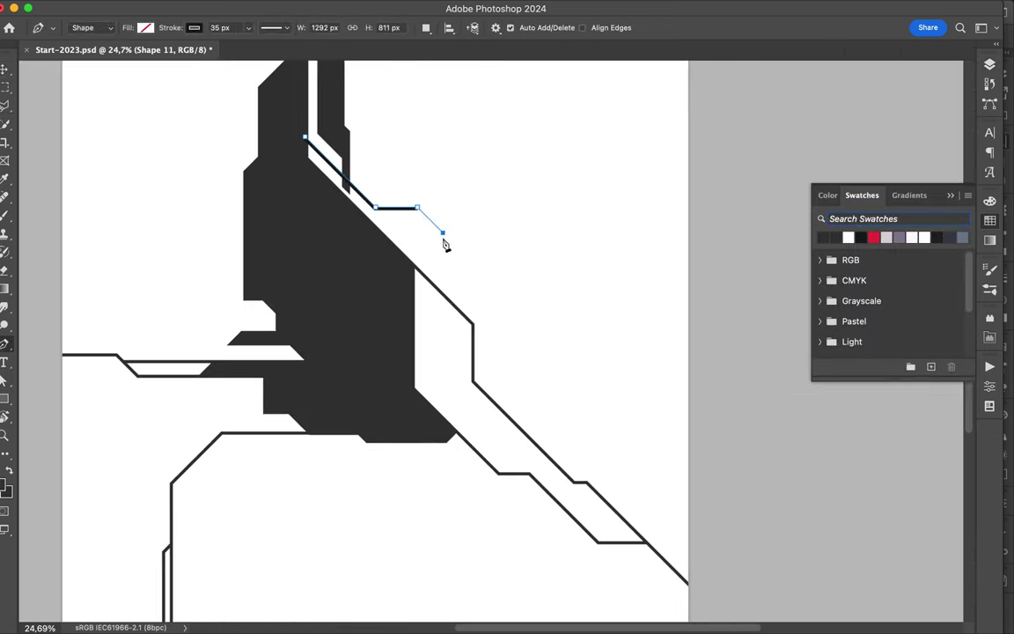
click(604, 504)
scroll(611, 503, up, 2)
Step: Give Shape 11 a purple fill and no stroke, and add corner points along the lower black line
click(145, 28)
click(102, 103)
click(193, 27)
click(61, 52)
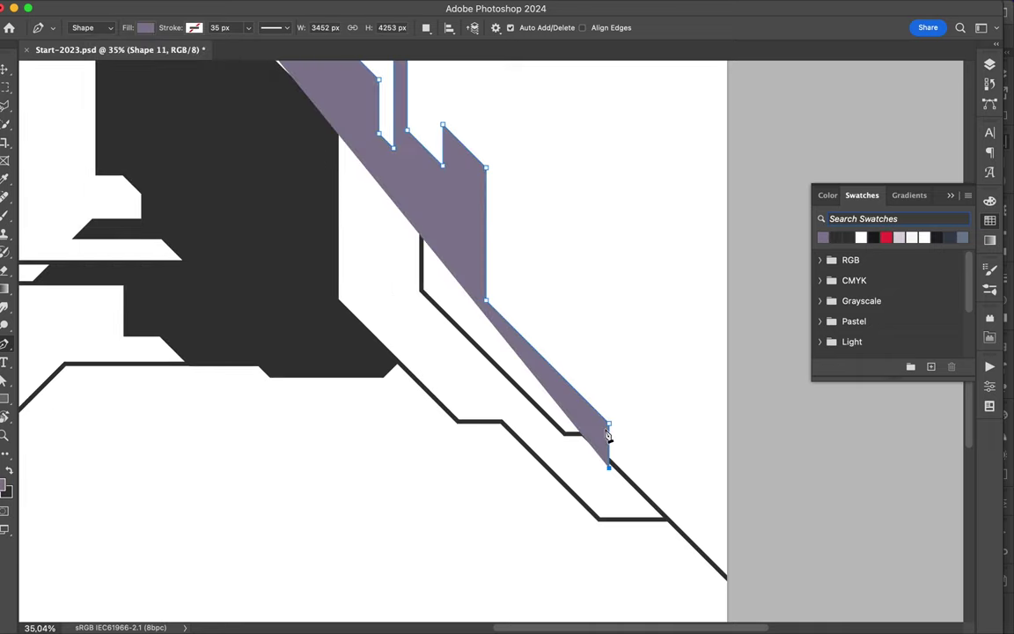
click(584, 434)
click(564, 433)
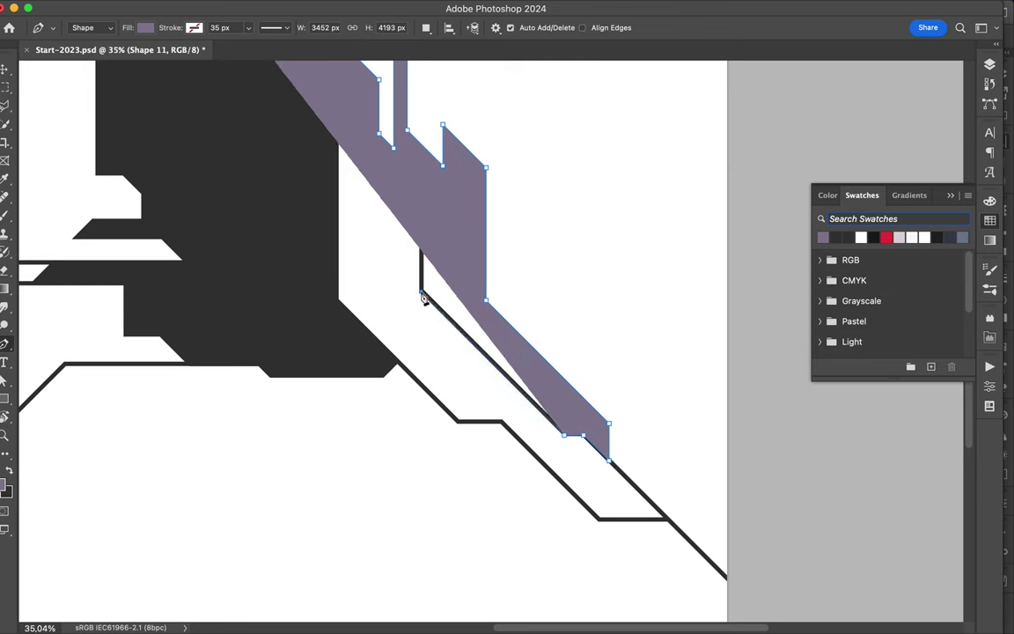
Step: Move Shape 11 just above Background in the Layers panel and close its outline
key(F7)
drag(874, 180, 894, 444)
scroll(295, 110, up, 5)
click(268, 110)
Step: Start Shape 12 beside the left arm, placing points down to its lower left
click(188, 240)
click(173, 325)
click(162, 336)
click(137, 325)
click(124, 336)
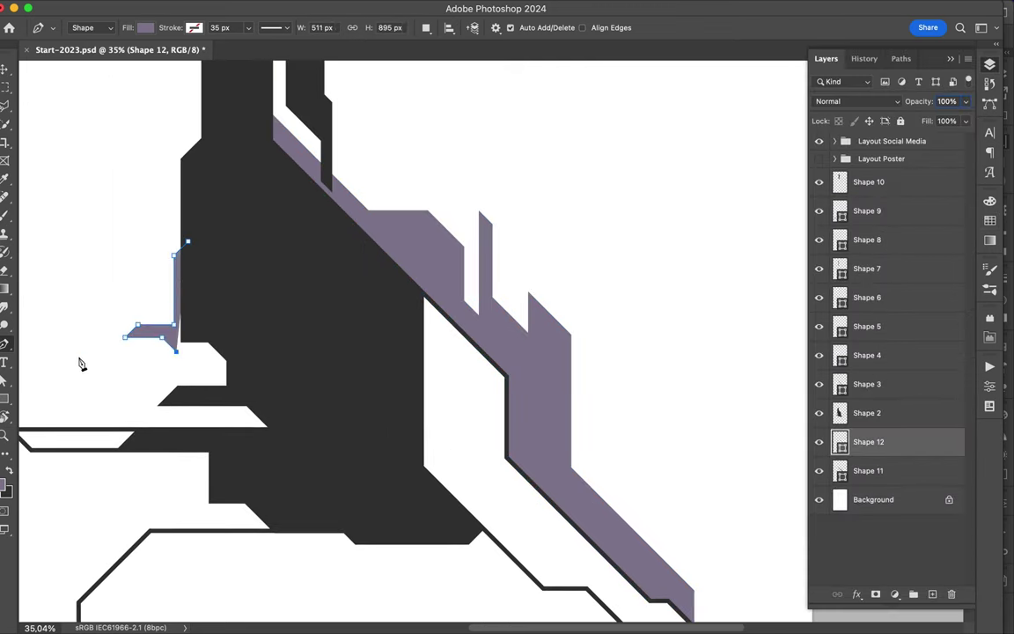
click(70, 352)
scroll(66, 374, left, 5)
click(257, 370)
click(341, 370)
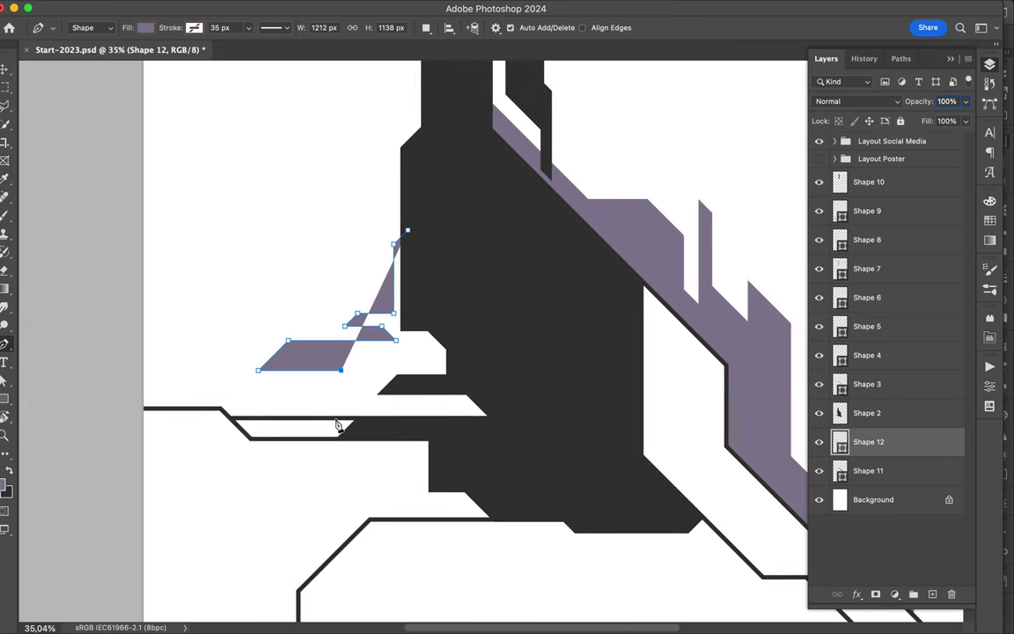
Step: Extend Shape 12 along the lower arm edge, cut a notch into it, and close the outline
click(307, 403)
click(204, 403)
click(229, 416)
click(504, 416)
click(491, 403)
click(388, 403)
click(405, 386)
click(459, 385)
click(413, 325)
Step: Fit the whole poster in view and select the Shape 12 path to check its points
click(299, 269)
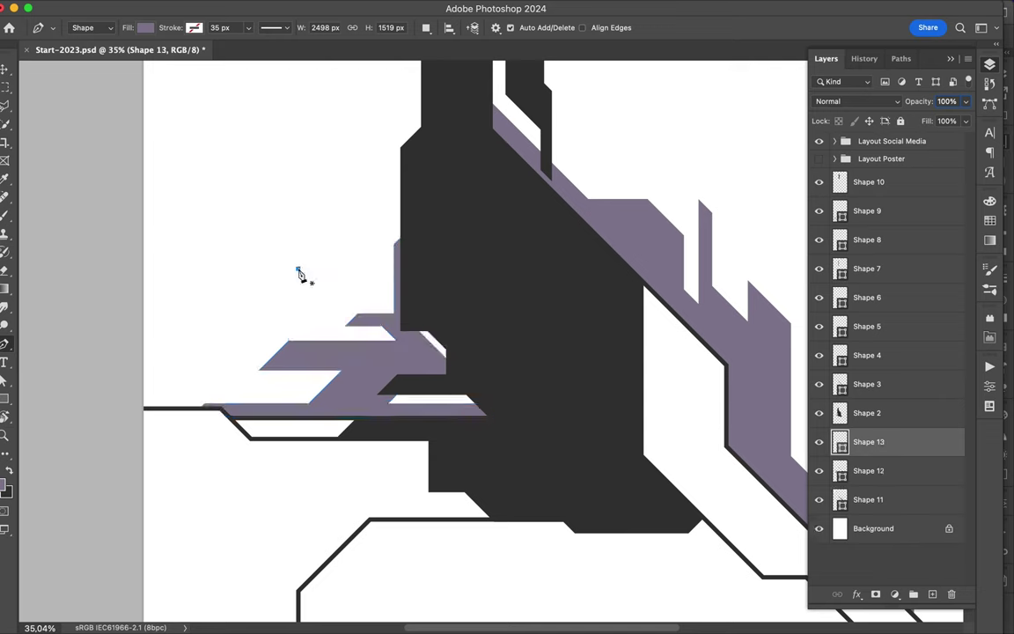
key(super+0)
key(a)
click(370, 419)
key(p)
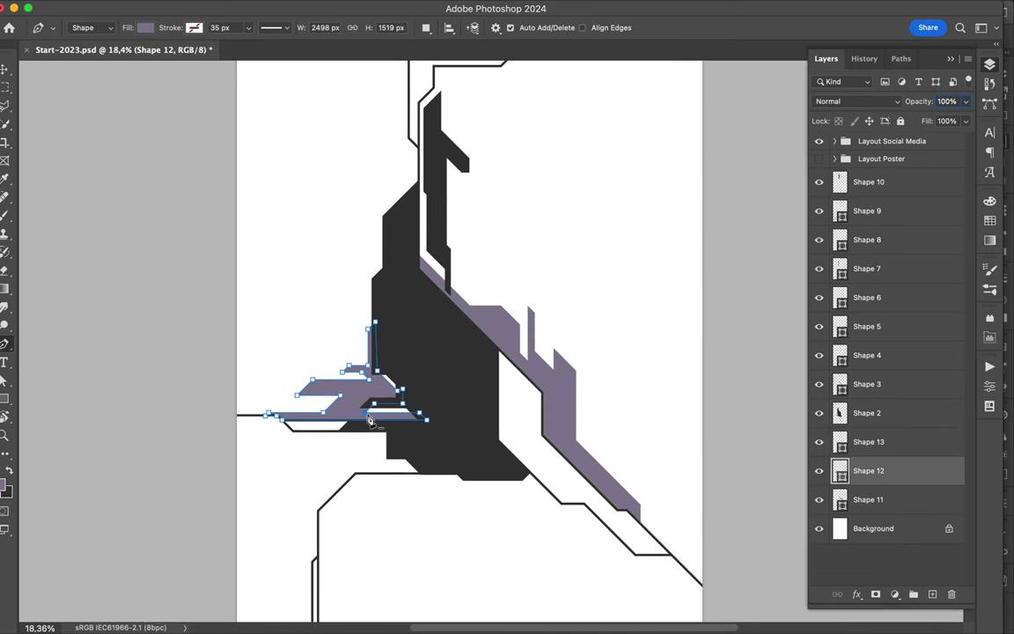
scroll(528, 440, up, 2)
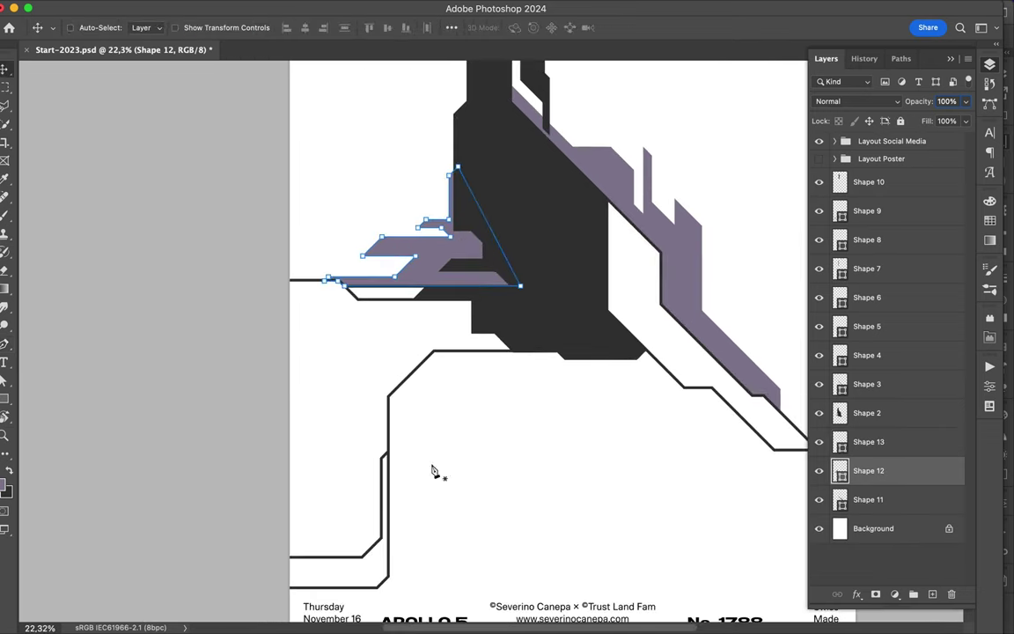
scroll(528, 370, up, 3)
scroll(550, 360, up, 8)
scroll(539, 370, down, 3)
Step: Start purple Shape 14 beneath the lower outline
scroll(524, 384, down, 4)
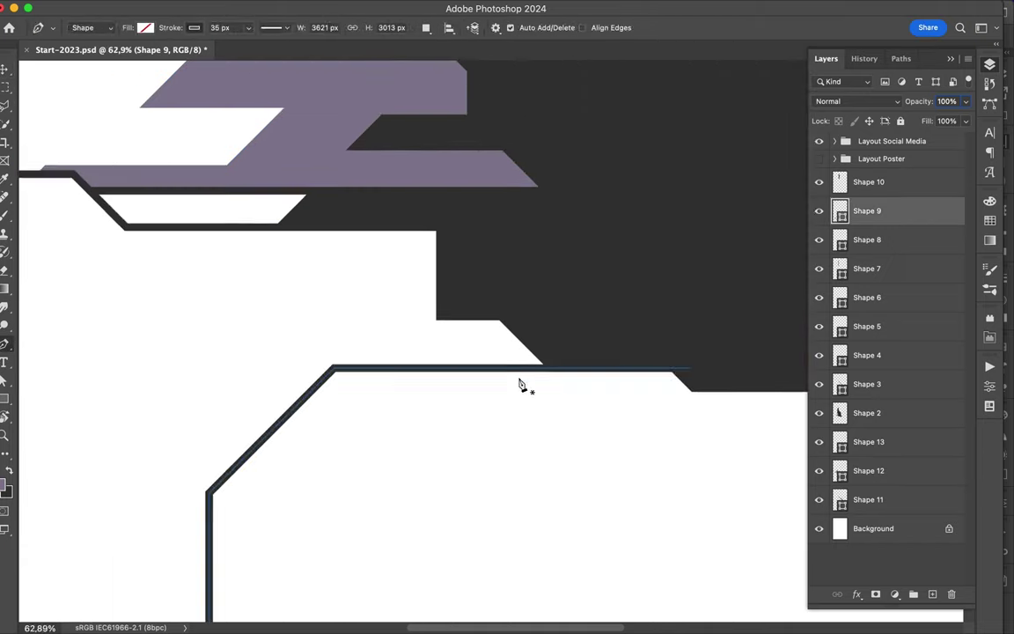
scroll(505, 266, down, 2)
key(p)
click(548, 358)
click(398, 357)
click(324, 430)
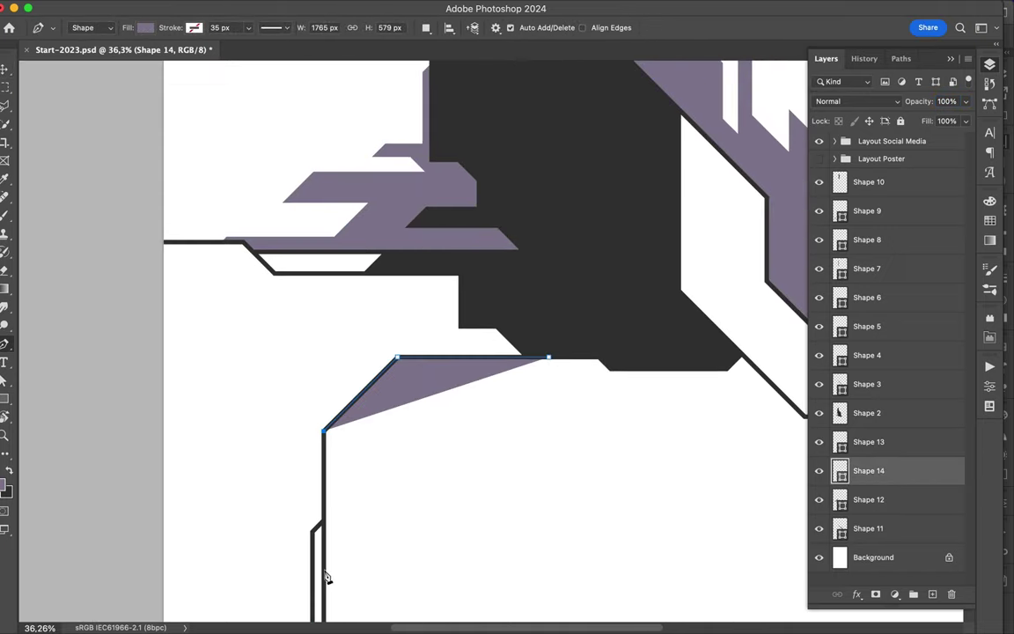
click(328, 578)
click(335, 534)
Step: Trace Shape 14 down the left outline, across, and extend it to the right
click(350, 527)
click(383, 454)
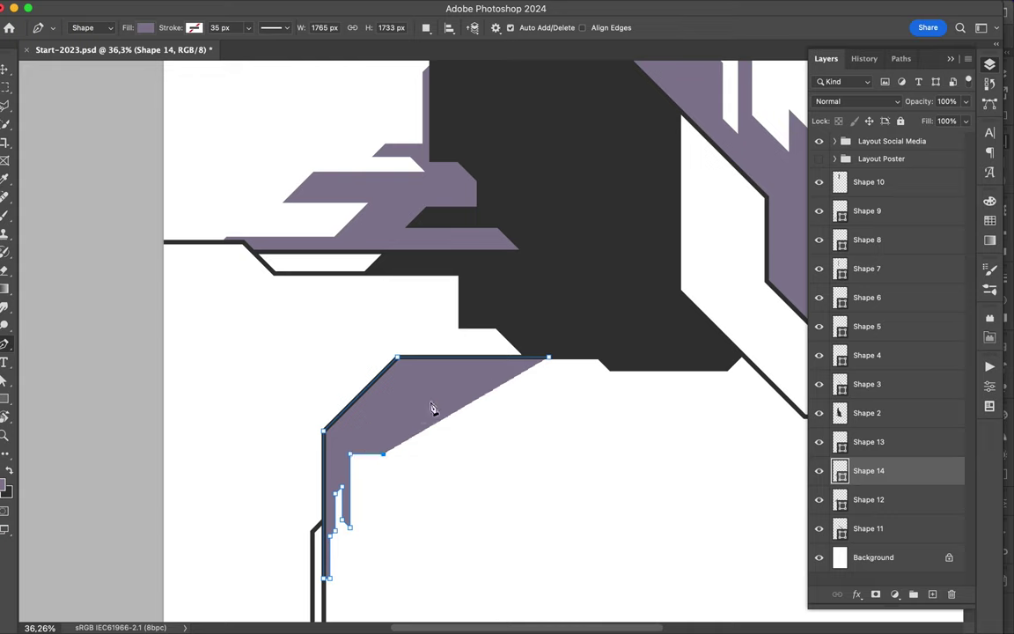
click(431, 372)
click(519, 372)
click(623, 478)
click(658, 506)
click(656, 525)
click(652, 404)
click(675, 379)
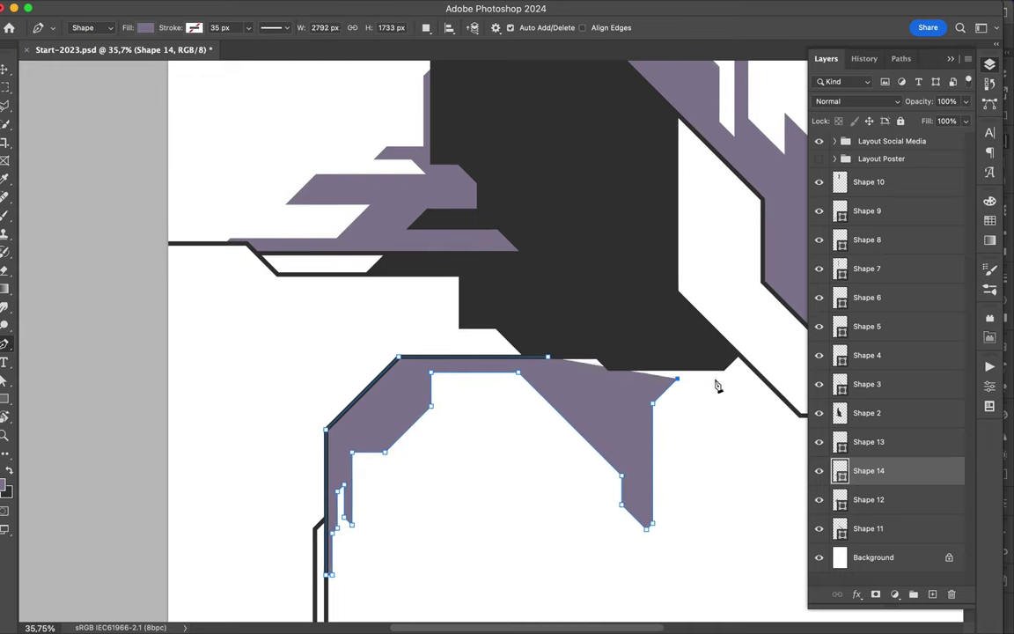
click(738, 380)
scroll(617, 370, right, 5)
click(554, 348)
Step: Place the points of Shape 15 at the silhouette's upper left
scroll(528, 348, down, 1)
scroll(499, 335, down, 1)
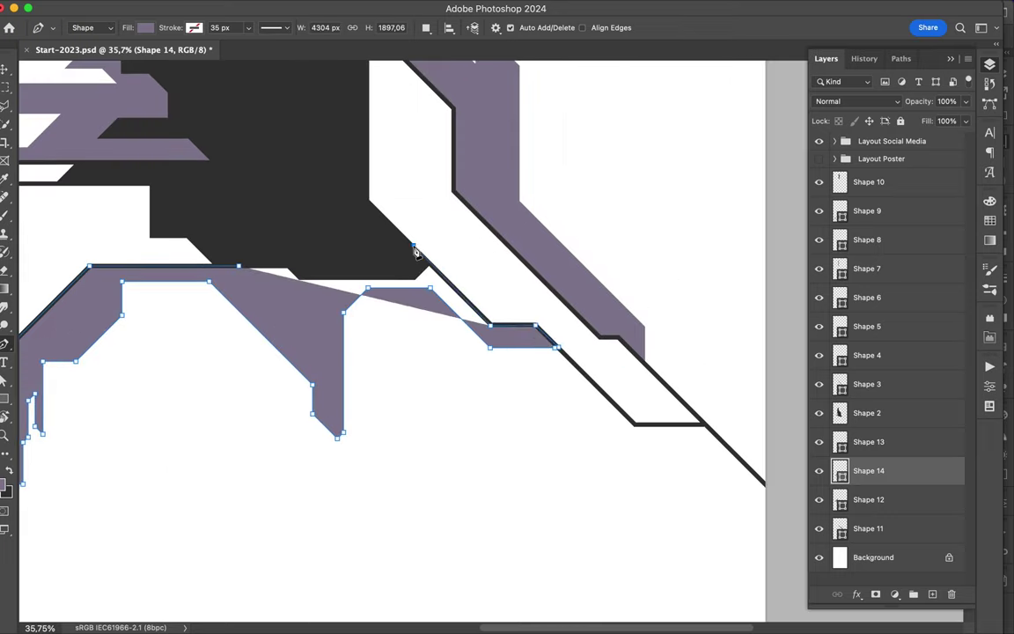
scroll(396, 317, down, 3)
scroll(310, 198, down, 2)
scroll(310, 197, up, 3)
click(304, 133)
click(303, 285)
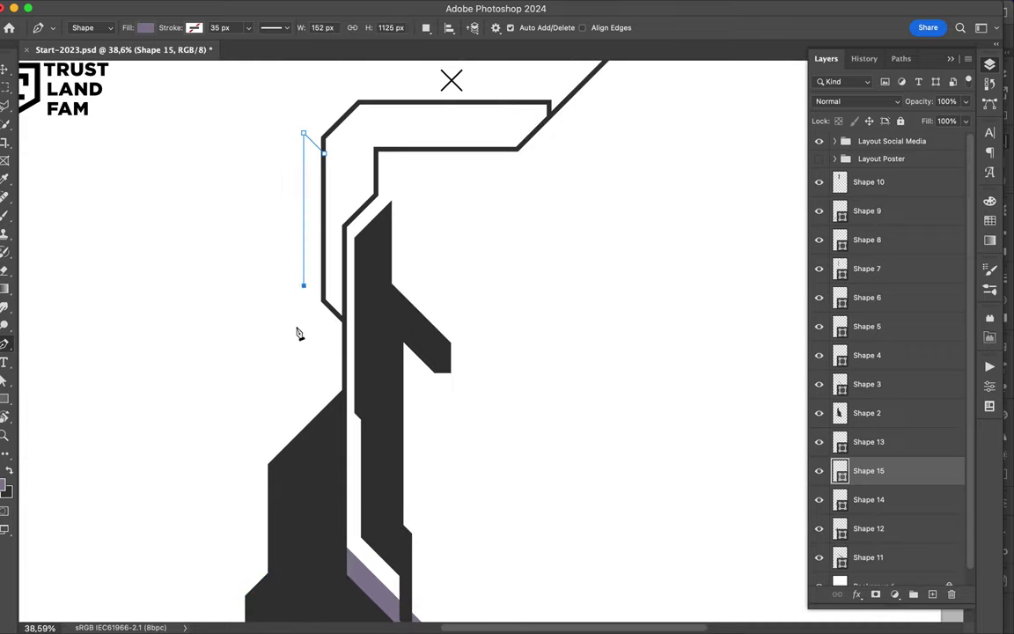
click(304, 332)
click(292, 373)
click(192, 472)
click(207, 522)
Step: Continue Shape 15 down the left side and bring it back up the right side
scroll(218, 530, down, 3)
click(276, 457)
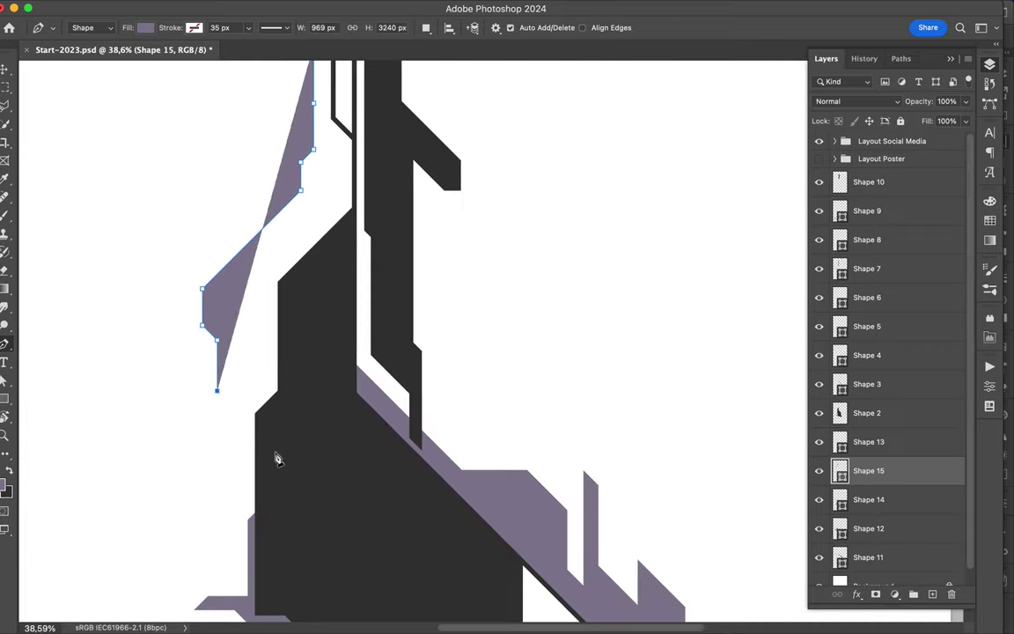
click(358, 219)
scroll(274, 446, up, 3)
click(346, 351)
Step: Draw Shape 16 inside the right white strip
right_click(547, 267)
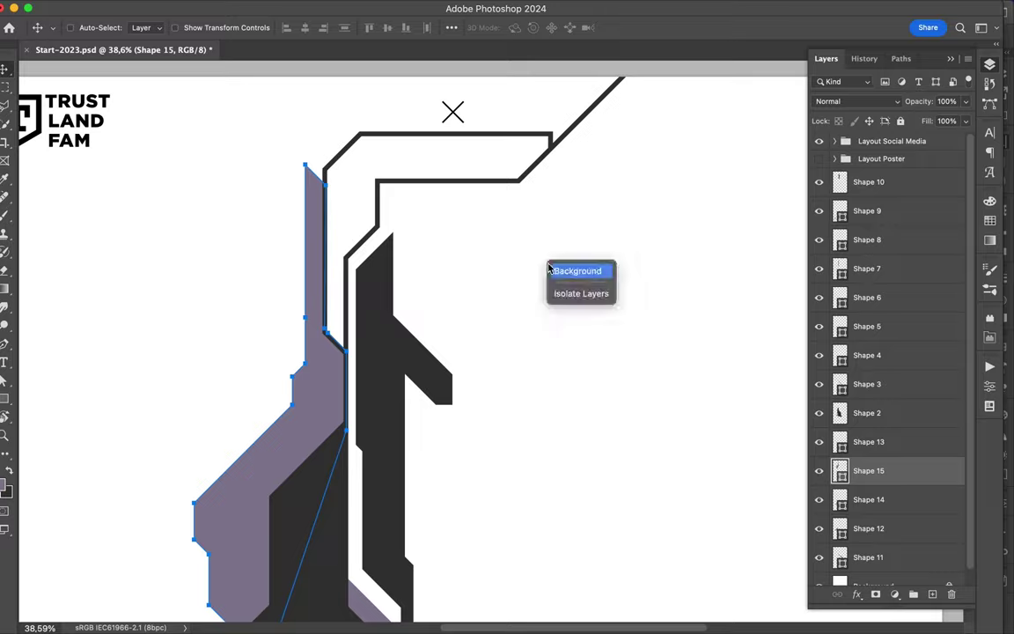
scroll(541, 262, down, 3)
scroll(540, 262, up, 2)
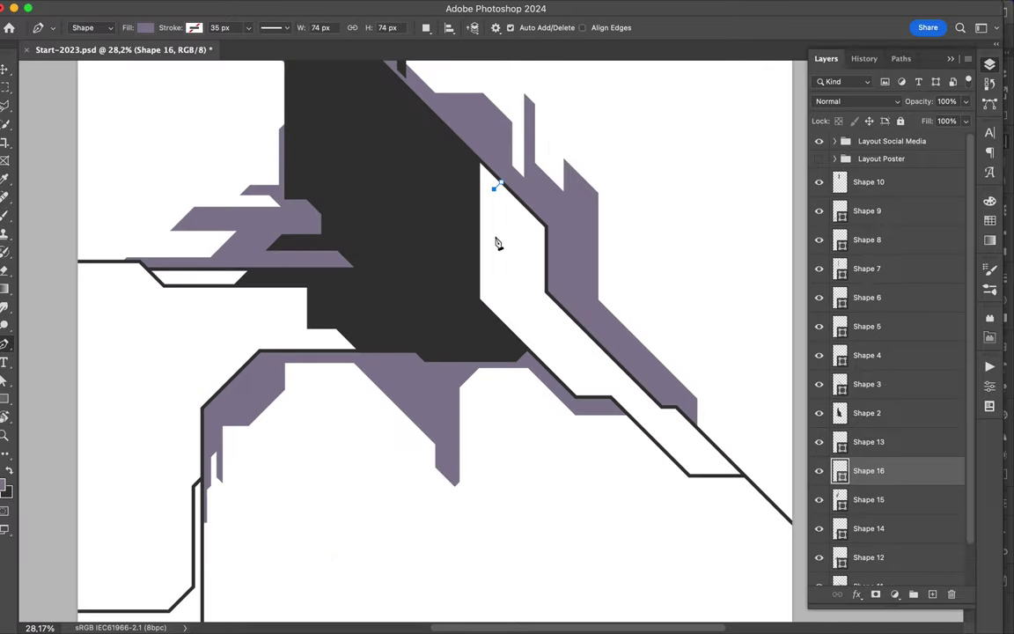
click(562, 371)
click(578, 398)
click(475, 301)
click(472, 154)
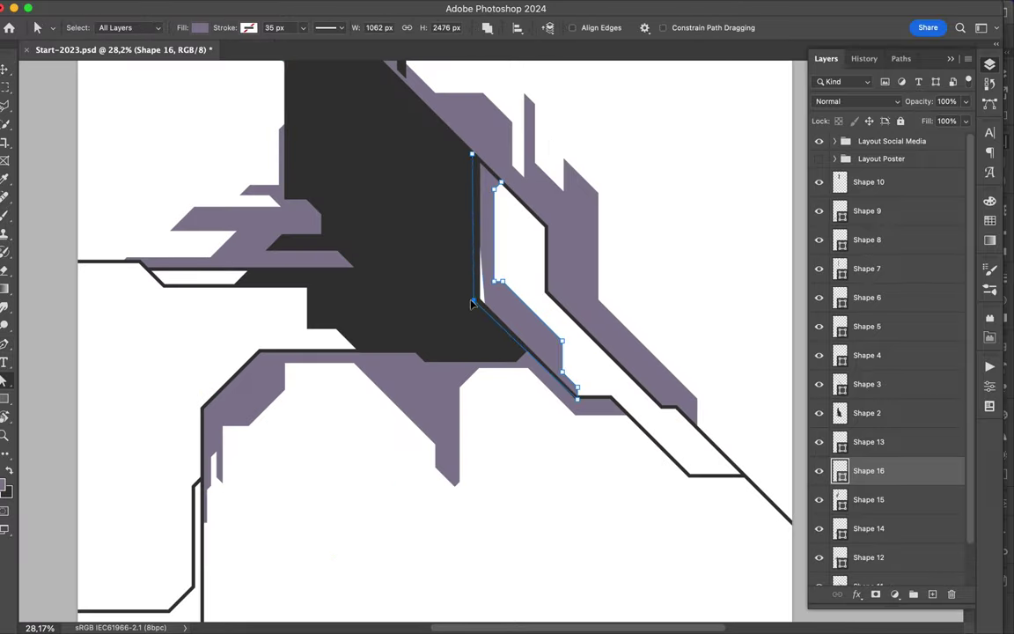
key(v)
Step: Select the Shape 10 outline and delete it
key(ctrl+0)
ctrl+click(471, 220)
key(ctrl+t)
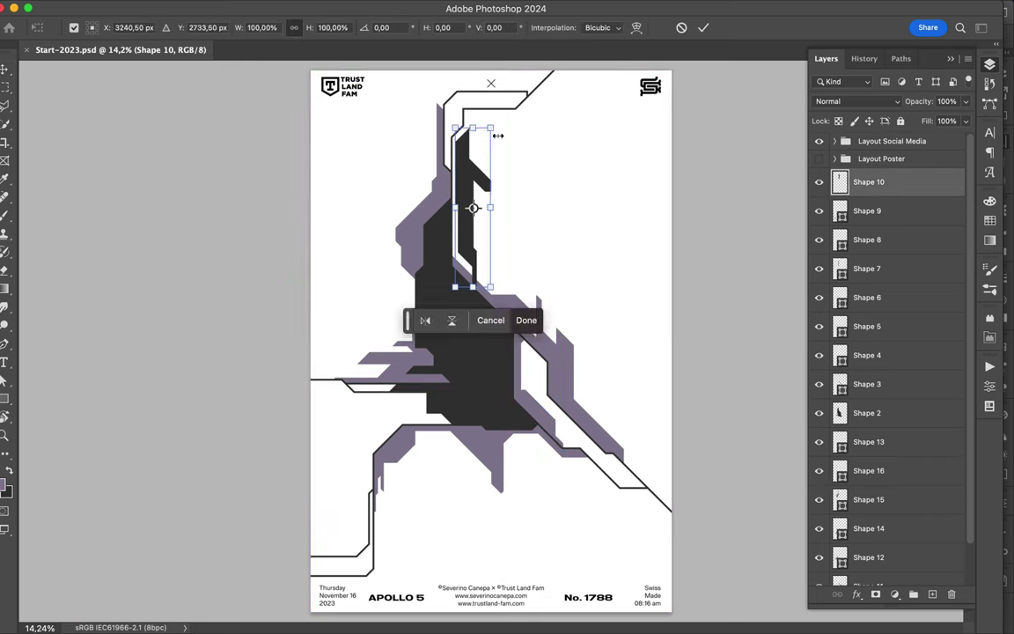
key(Escape)
key(Delete)
scroll(454, 195, up, 3)
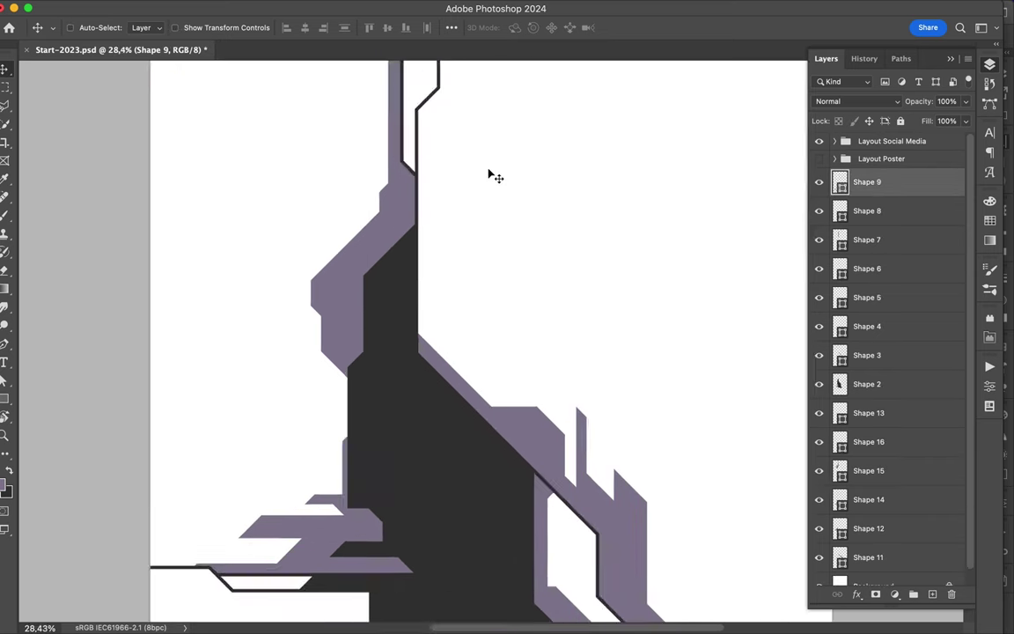
Step: Start Shape 17 near the top with a dark grey fill and no stroke
key(p)
scroll(451, 189, up, 5)
click(374, 253)
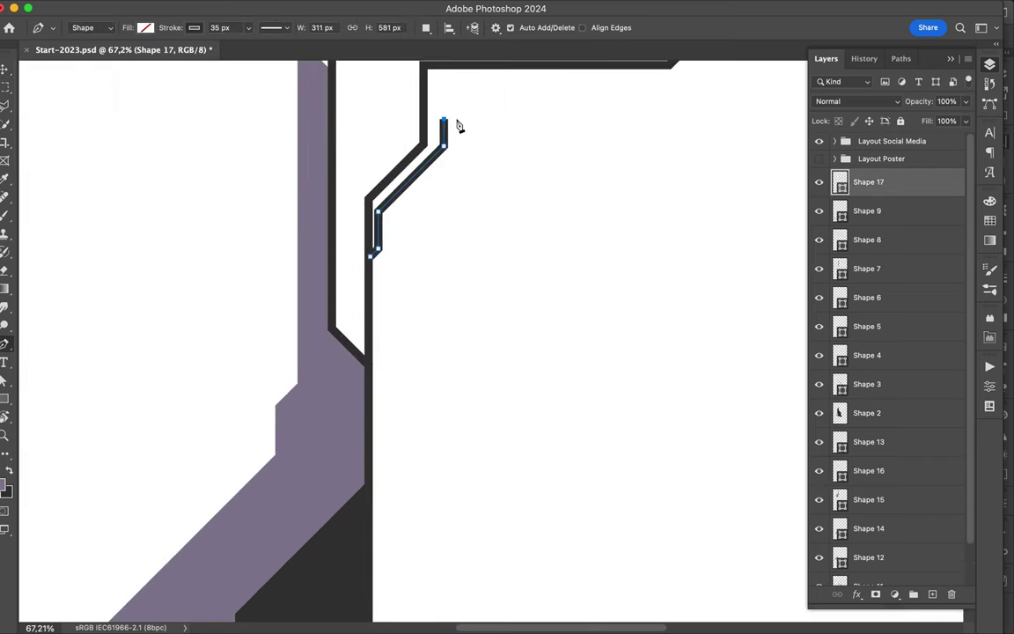
click(145, 27)
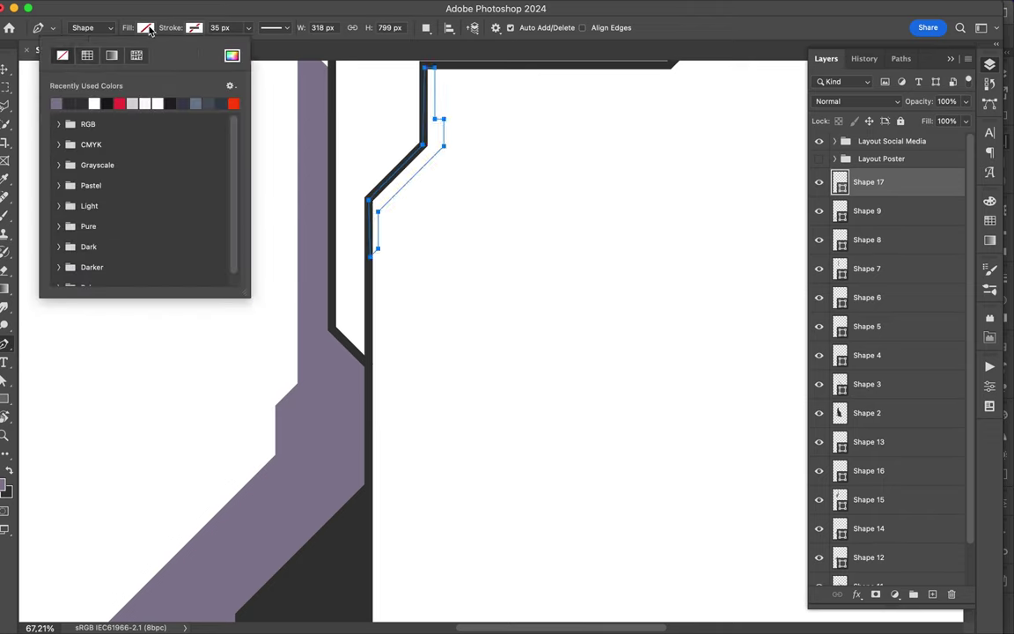
click(84, 102)
scroll(403, 234, down, 2)
click(202, 245)
key(Return)
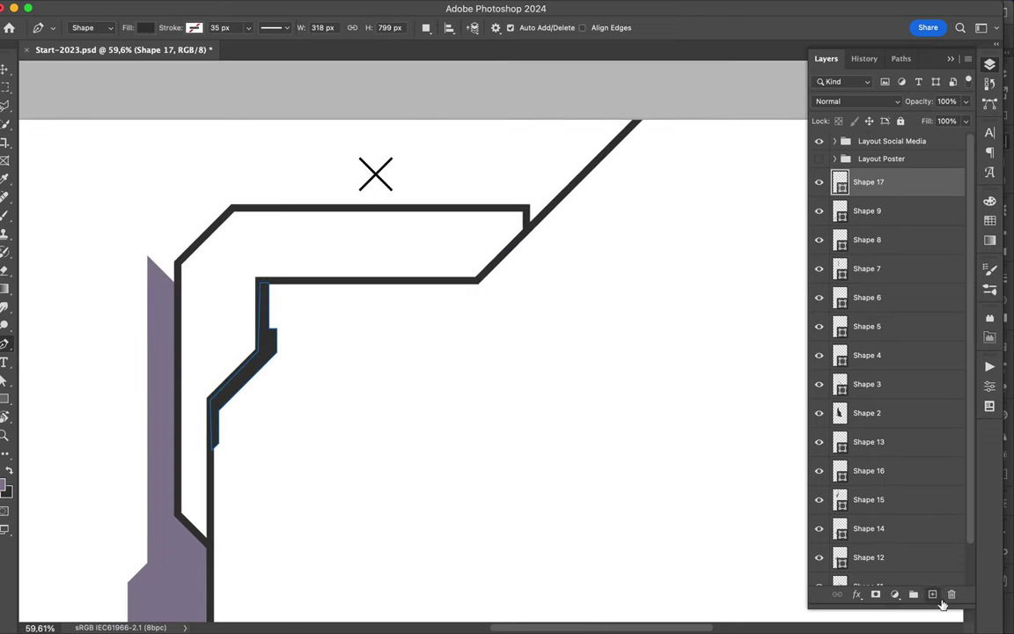
Step: Start Shape 18 at the upper outline corner and bring up its stroke colour options
click(213, 219)
click(195, 27)
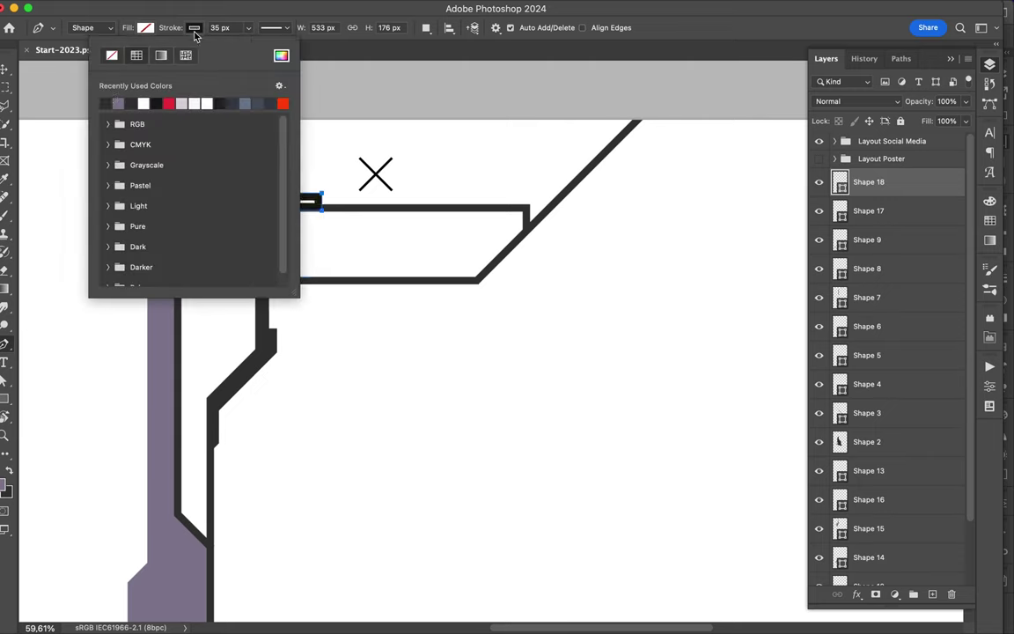
key(v)
scroll(425, 245, down, 3)
scroll(176, 310, down, 5)
scroll(176, 310, up, 3)
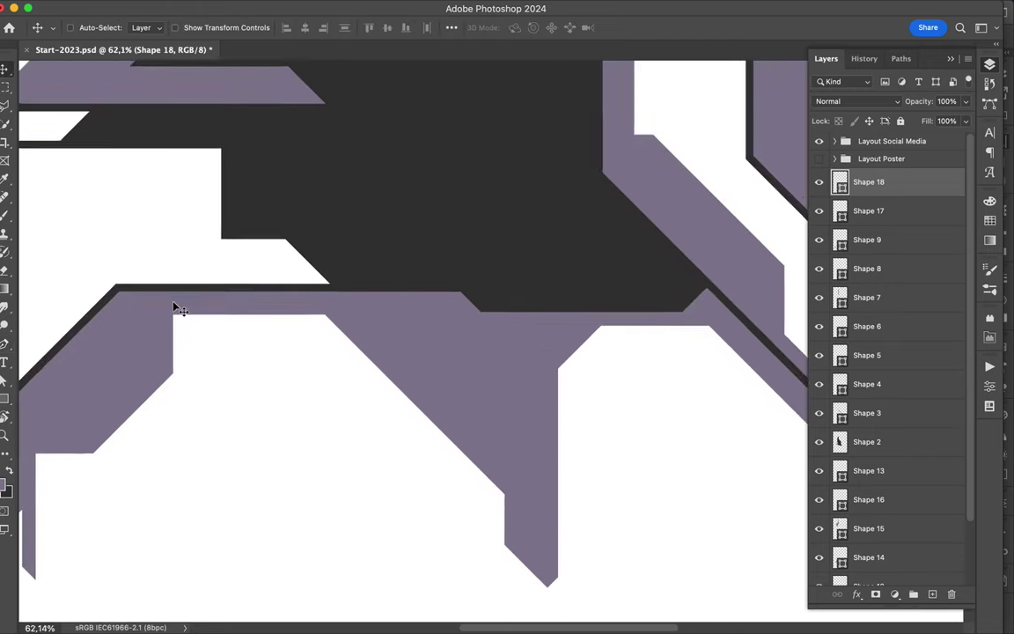
key(a)
key(p)
Step: Trace Shape 19 around the lower-left outline corner
click(242, 312)
click(203, 312)
click(153, 364)
click(150, 412)
scroll(150, 415, up, 2)
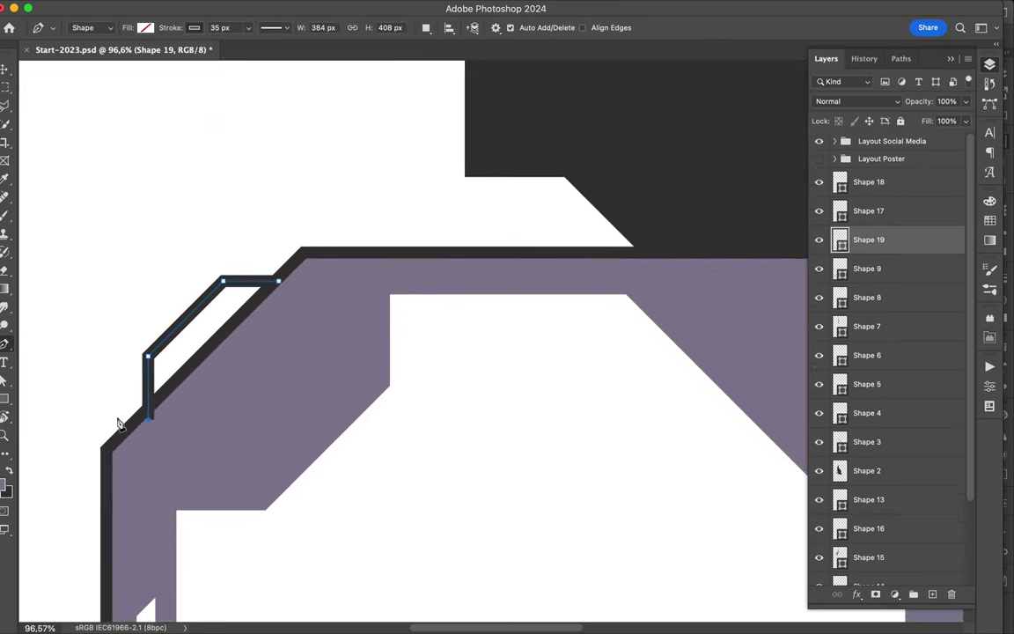
Step: Finish the outline path, view the whole poster, and deselect the path
key(a)
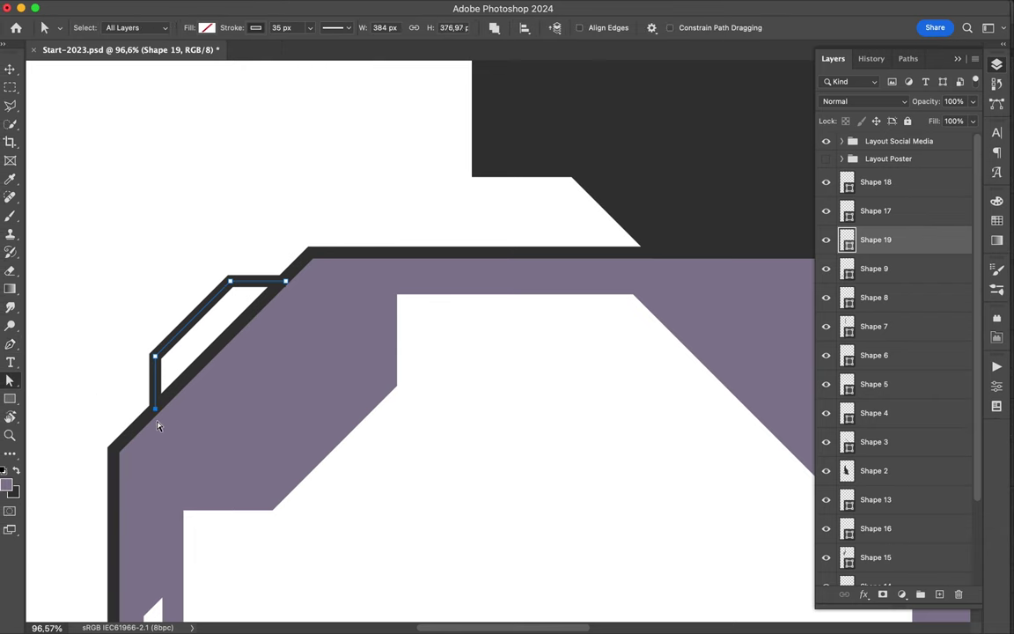
scroll(274, 226, down, 2)
scroll(274, 227, down, 4)
scroll(437, 272, up, 3)
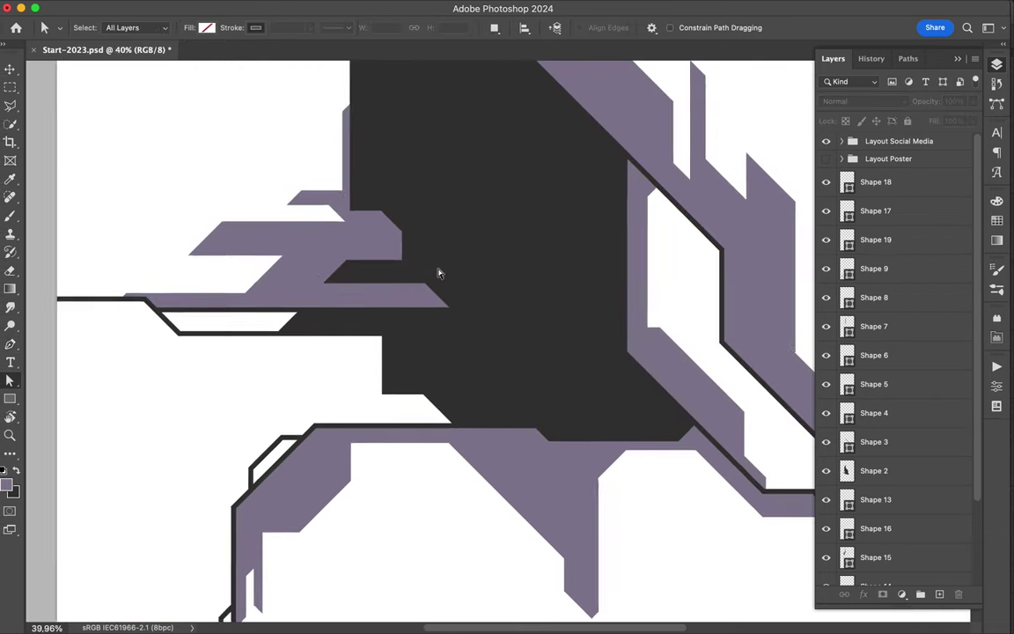
scroll(433, 394, right, 5)
scroll(433, 394, up, 1)
key(p)
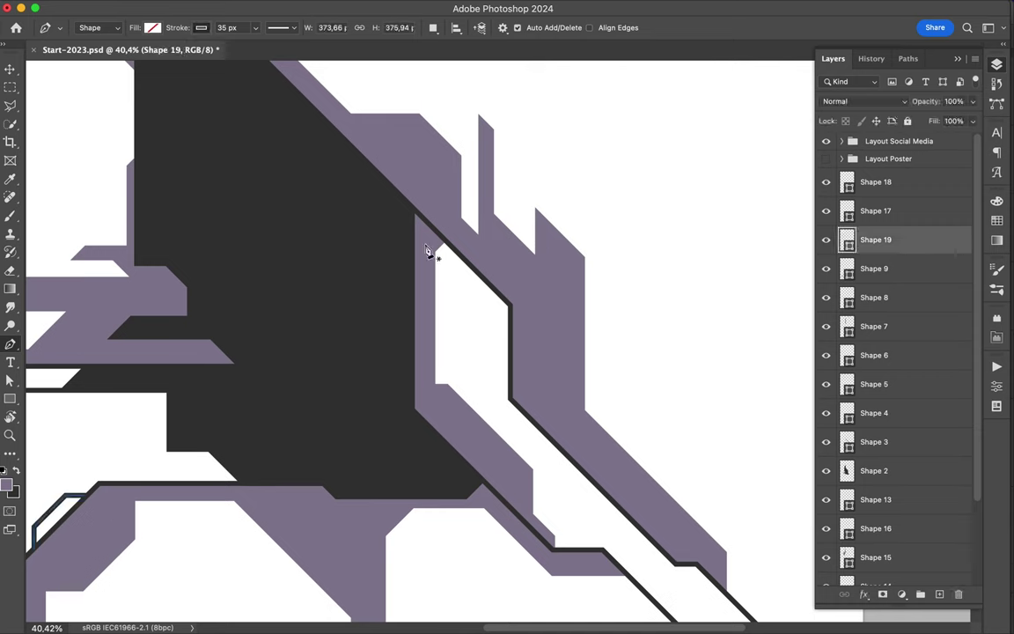
key(a)
scroll(582, 379, down, 2)
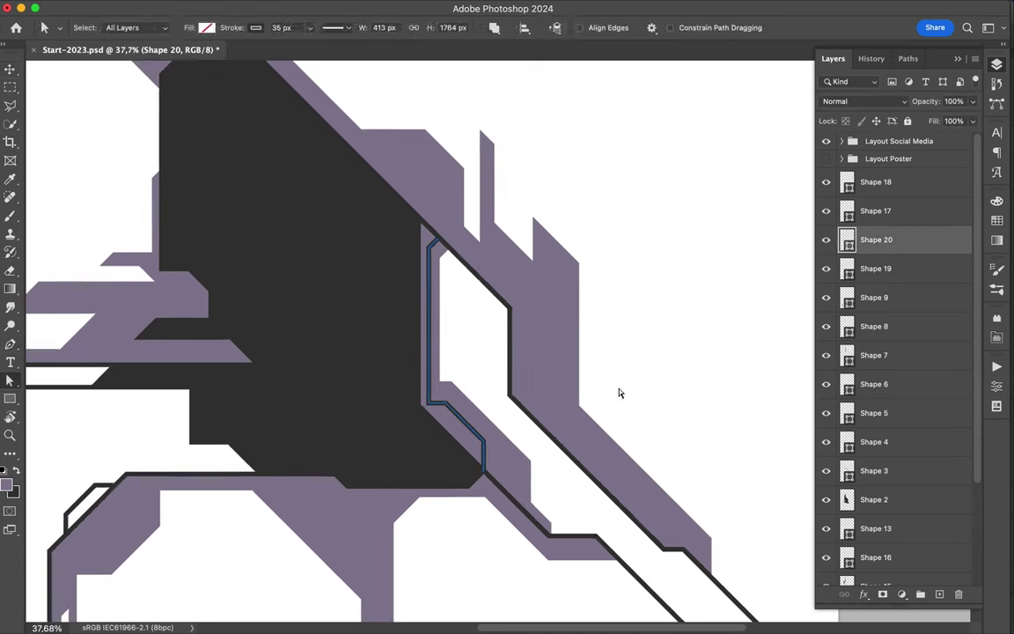
key(v)
scroll(604, 464, down, 3)
click(604, 464)
Step: Start the halo path with zigzag corners below the silhouette and up its right side
click(994, 227)
key(p)
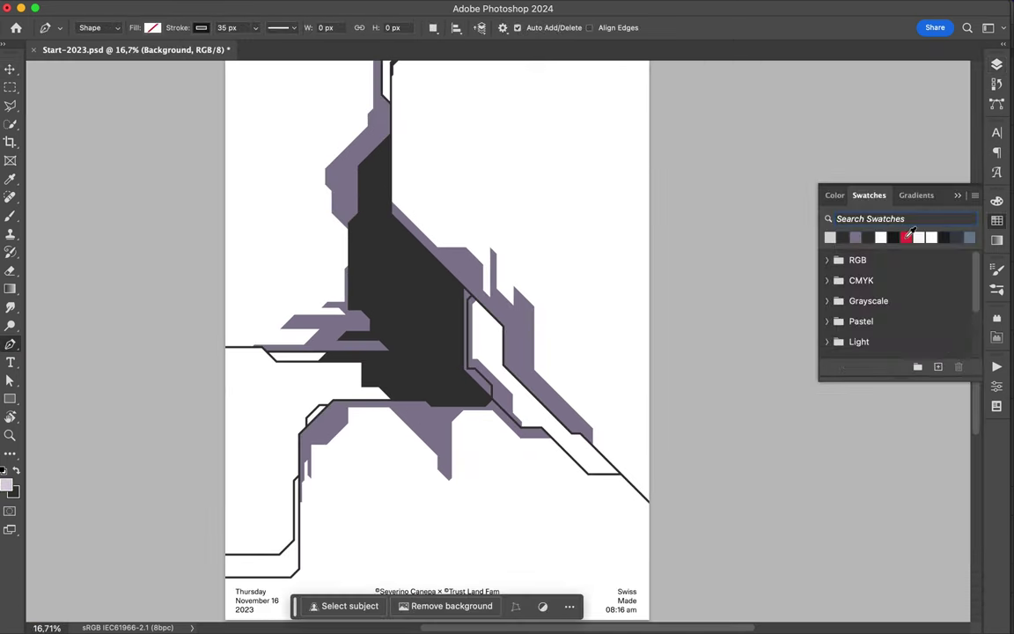
scroll(304, 399, up, 3)
scroll(512, 385, right, 3)
scroll(512, 384, down, 3)
click(314, 331)
click(340, 353)
click(339, 370)
click(366, 397)
click(366, 445)
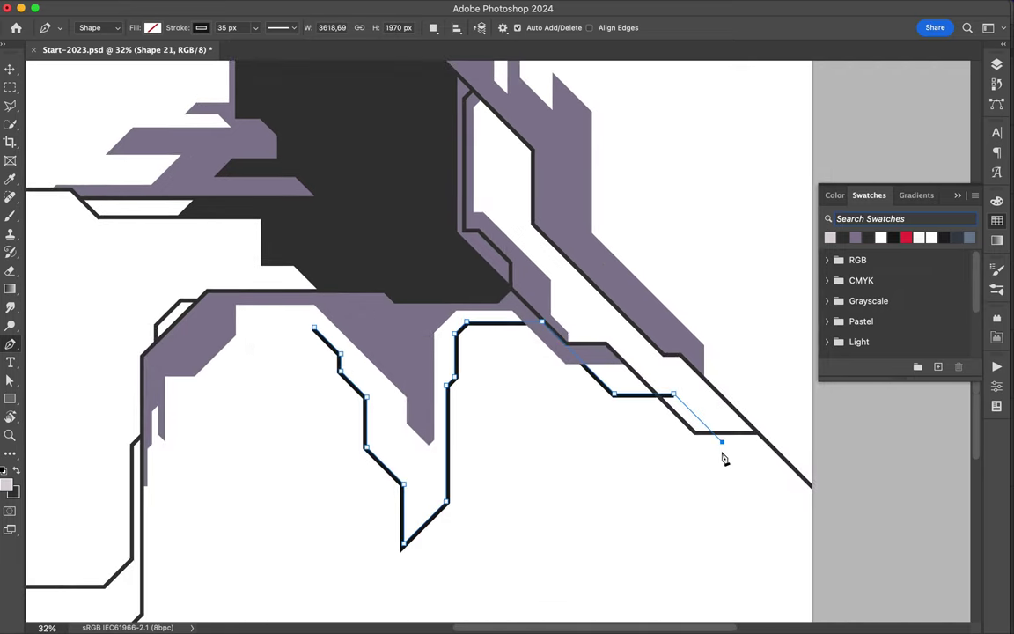
click(767, 442)
click(768, 405)
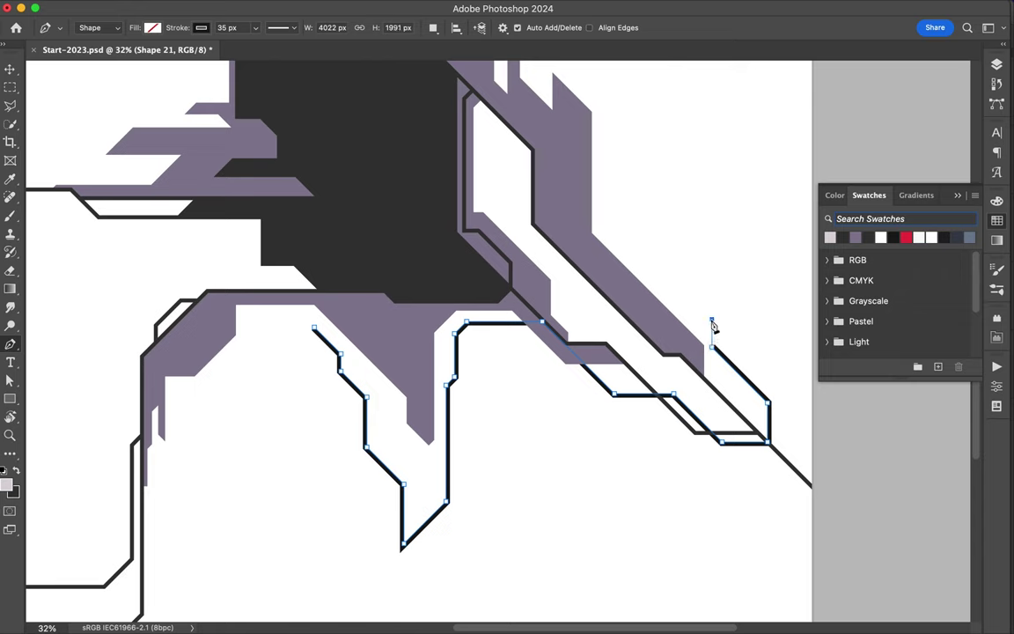
click(599, 190)
Step: Continue the halo path across the top and down the left side, closing it into a shape
scroll(596, 269, up, 3)
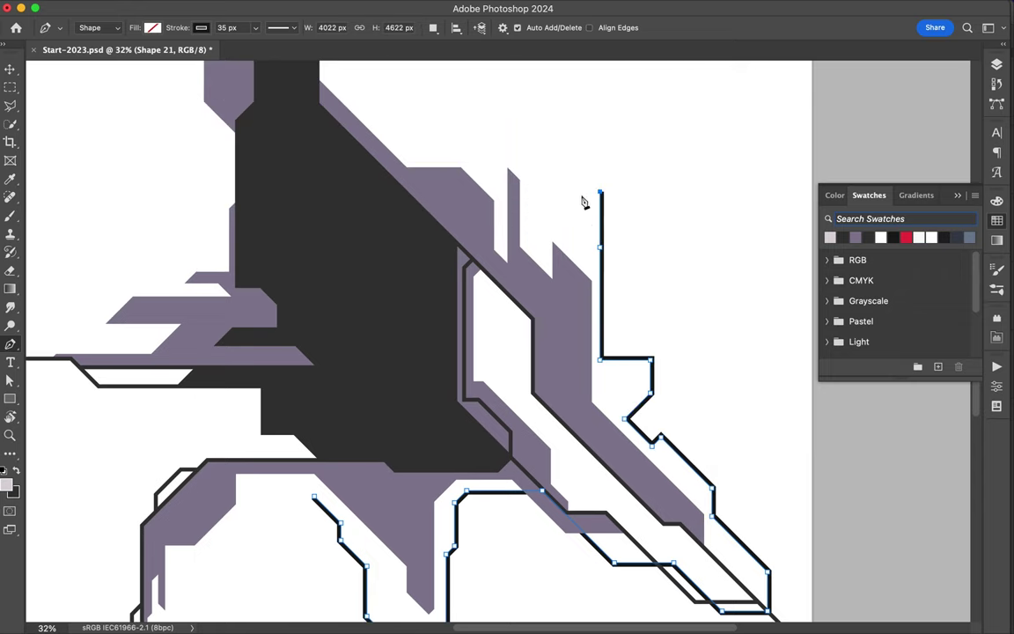
click(438, 125)
scroll(447, 132, up, 5)
click(385, 335)
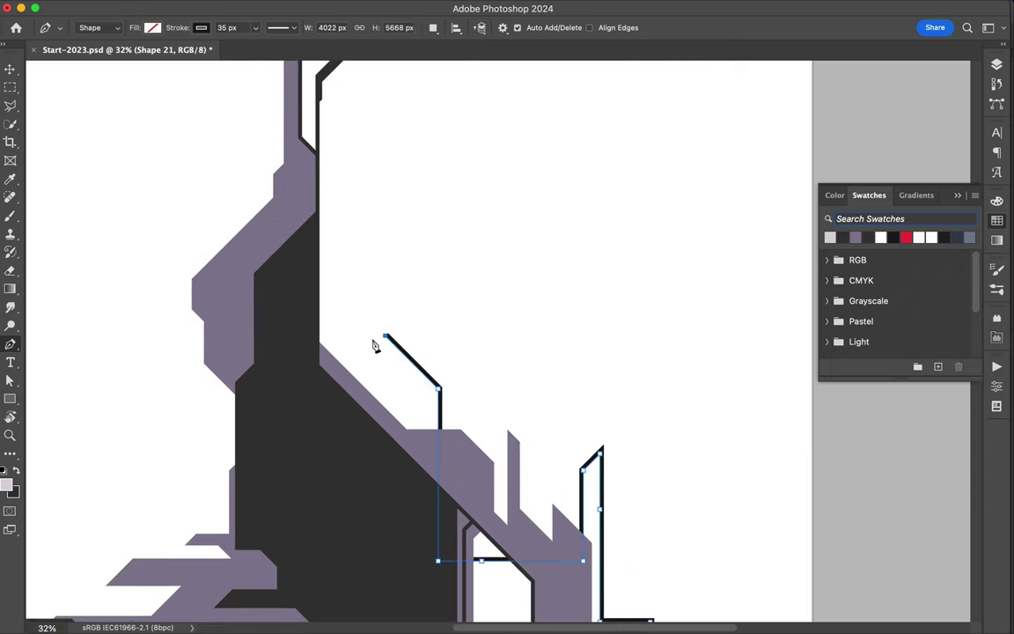
click(383, 151)
click(343, 114)
scroll(348, 133, up, 3)
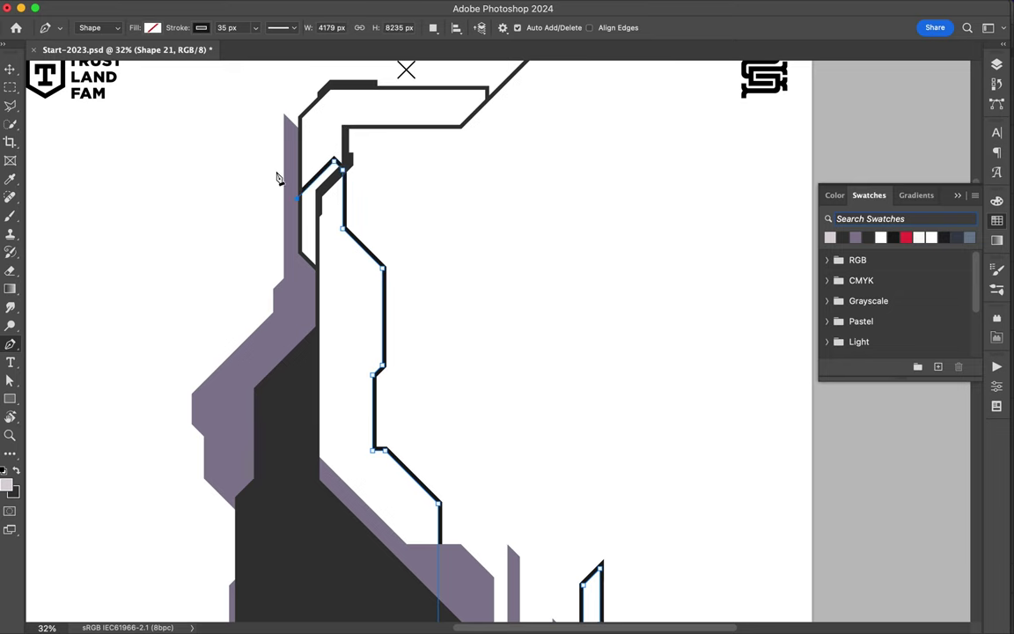
scroll(227, 441, down, 5)
click(126, 315)
scroll(130, 355, left, 2)
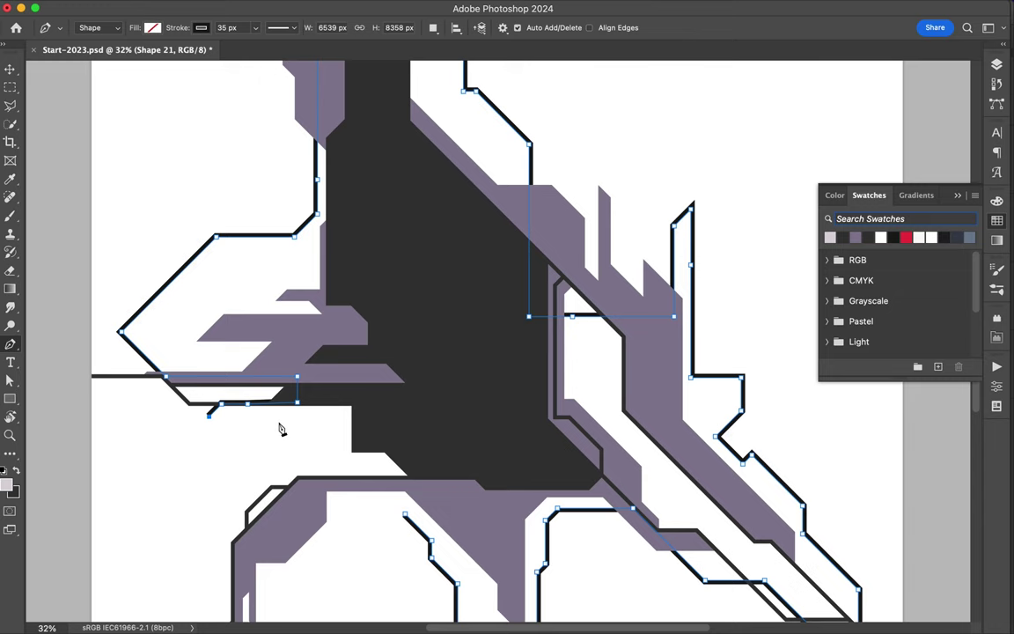
scroll(227, 513, down, 5)
scroll(227, 513, left, 1)
click(244, 370)
click(244, 429)
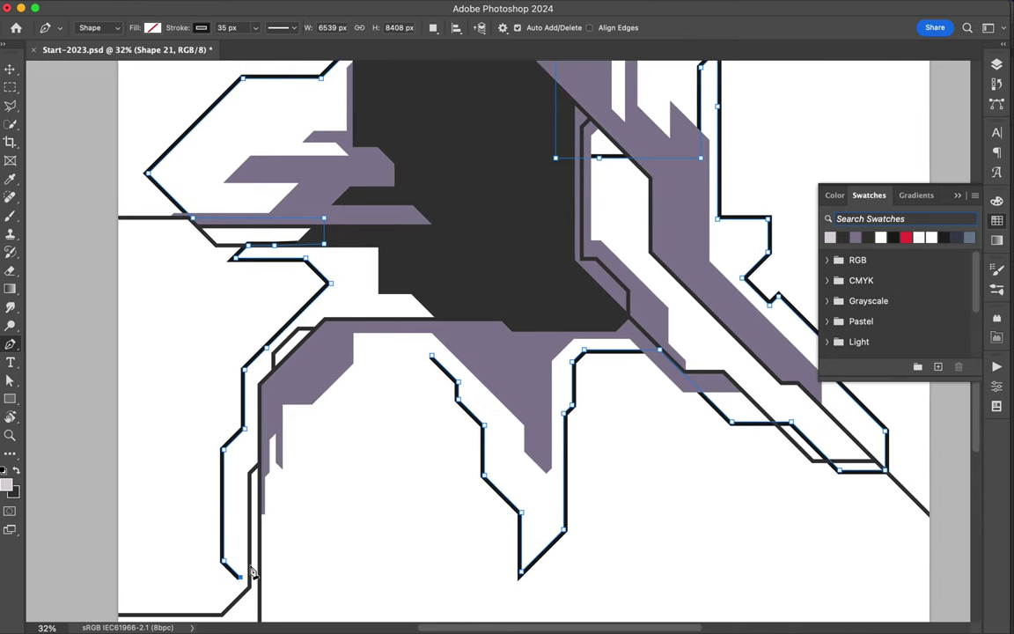
click(431, 357)
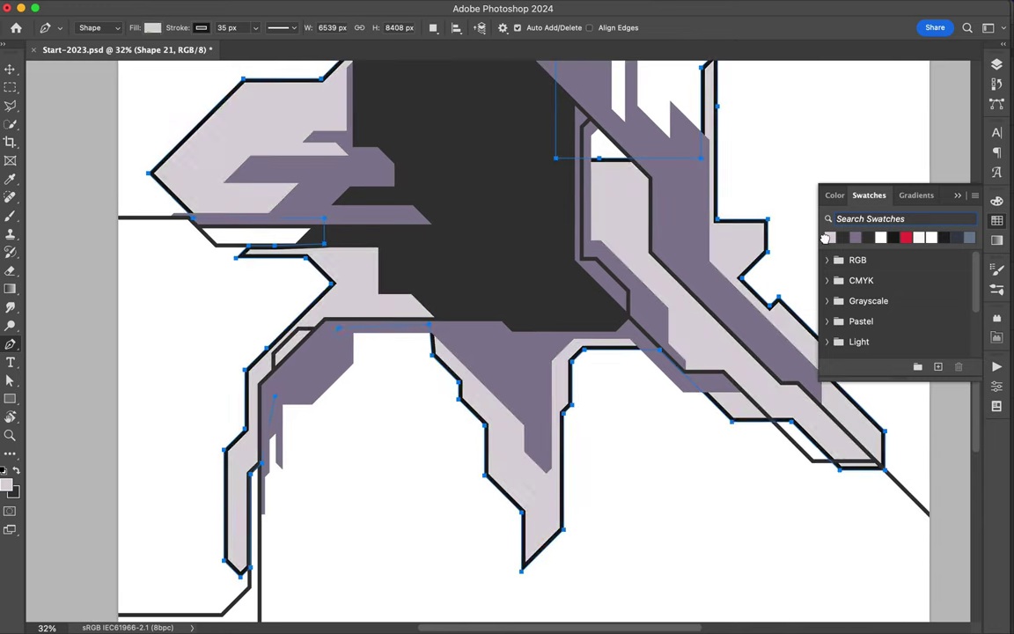
Step: Fill the new halo shape, Shape 21, with the light lavender swatch
key(v)
scroll(362, 378, up, 5)
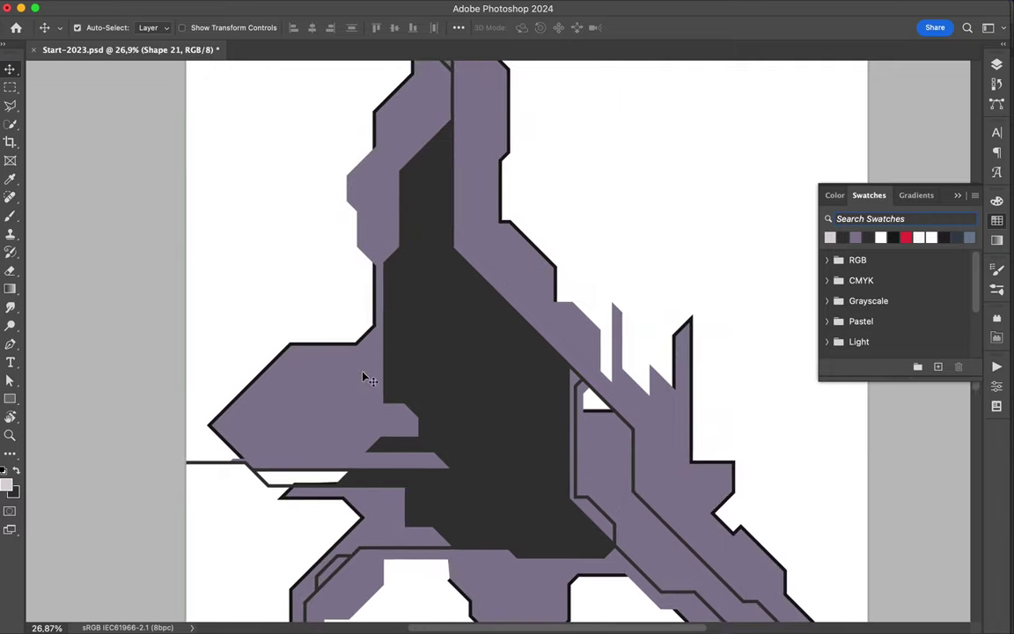
scroll(365, 378, down, 5)
scroll(365, 378, right, 1)
key(a)
click(206, 27)
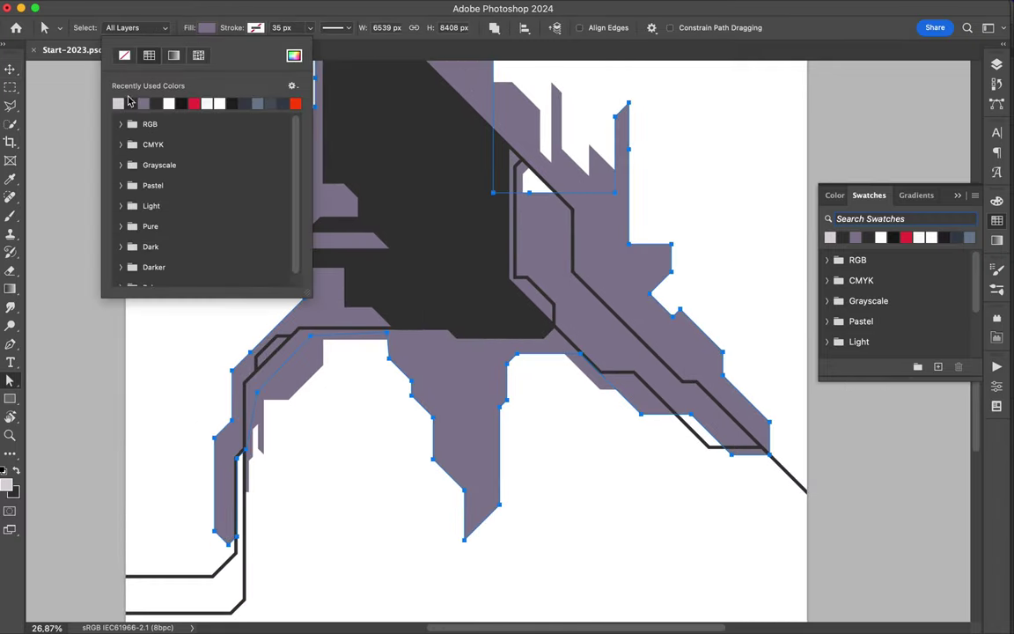
click(118, 99)
scroll(546, 191, up, 5)
scroll(546, 191, up, 2)
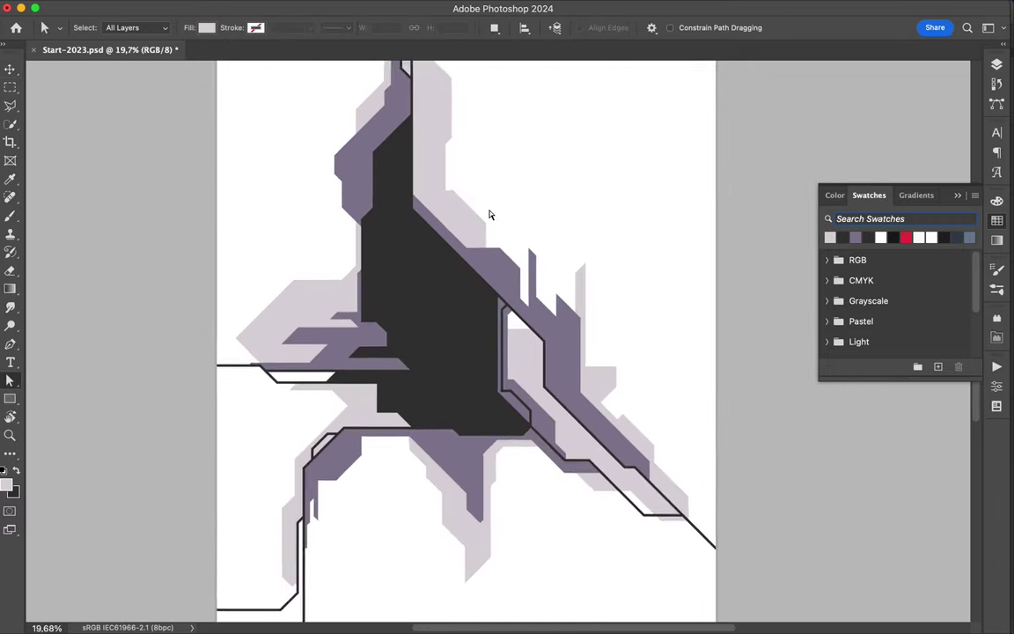
scroll(489, 214, up, 3)
Step: Draw a vertical line up to the dark top frame and stroke it purple-grey
key(p)
click(481, 459)
scroll(445, 246, up, 3)
click(490, 239)
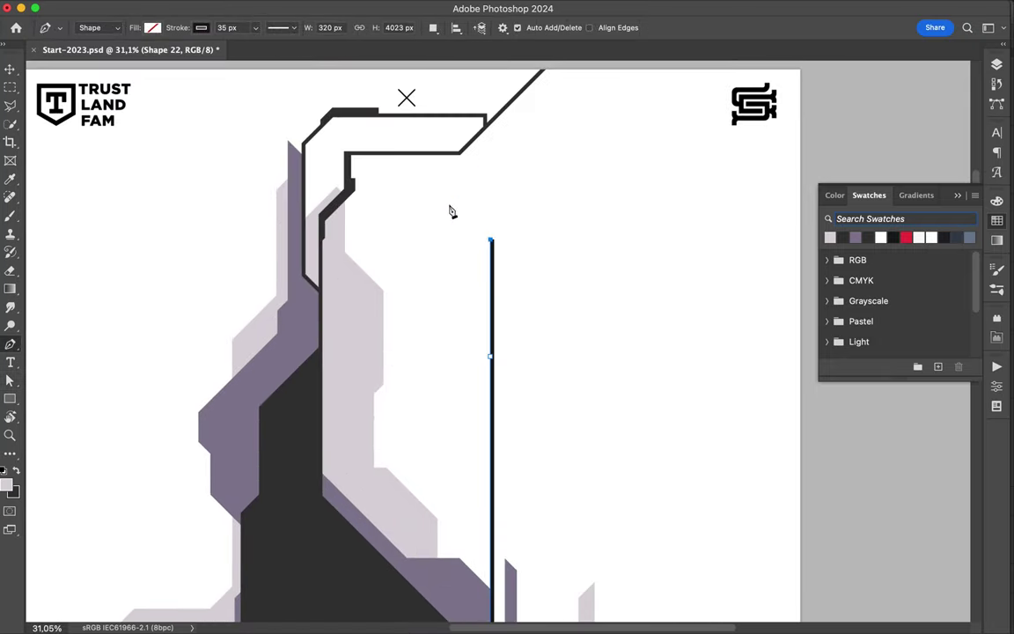
click(456, 155)
key(a)
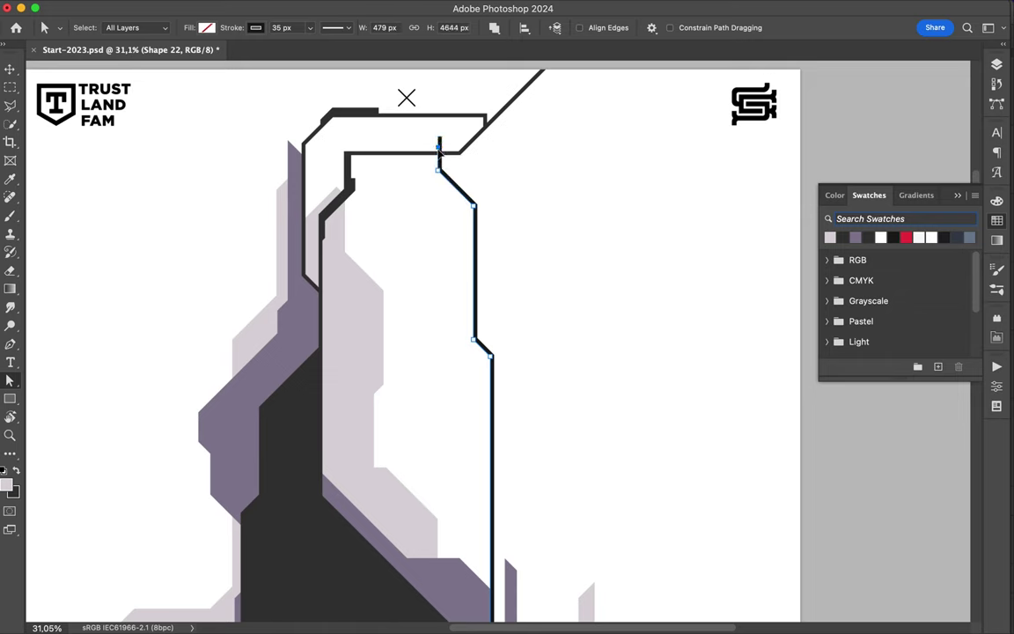
click(256, 28)
click(199, 99)
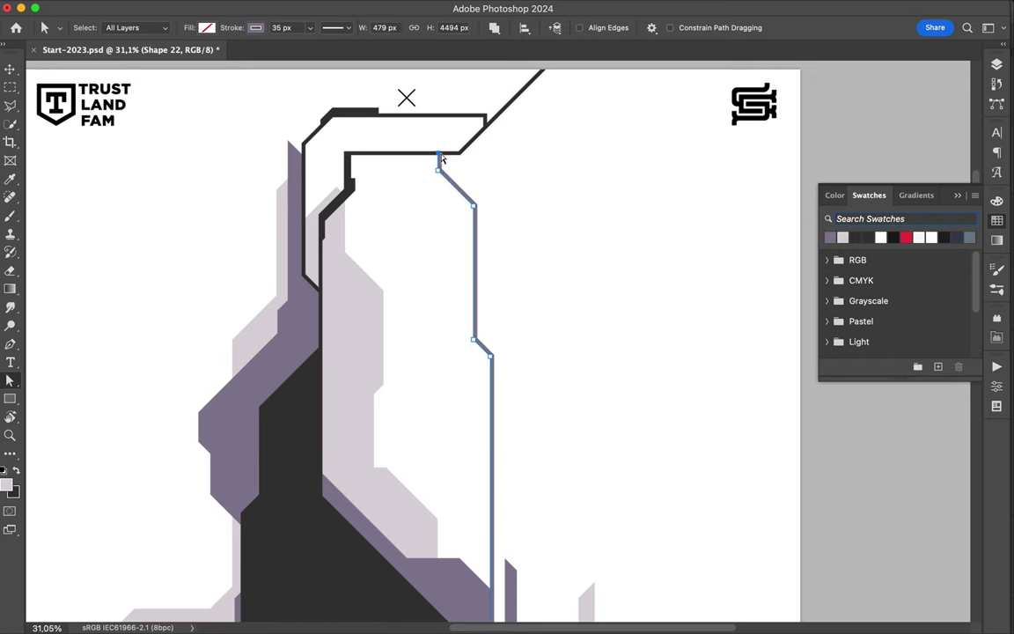
Step: Draw a cornered path toward the top-right edge and delete its unwanted end segment
click(996, 65)
scroll(897, 334, up, 2)
scroll(895, 346, down, 2)
key(v)
key(p)
scroll(581, 290, down, 1)
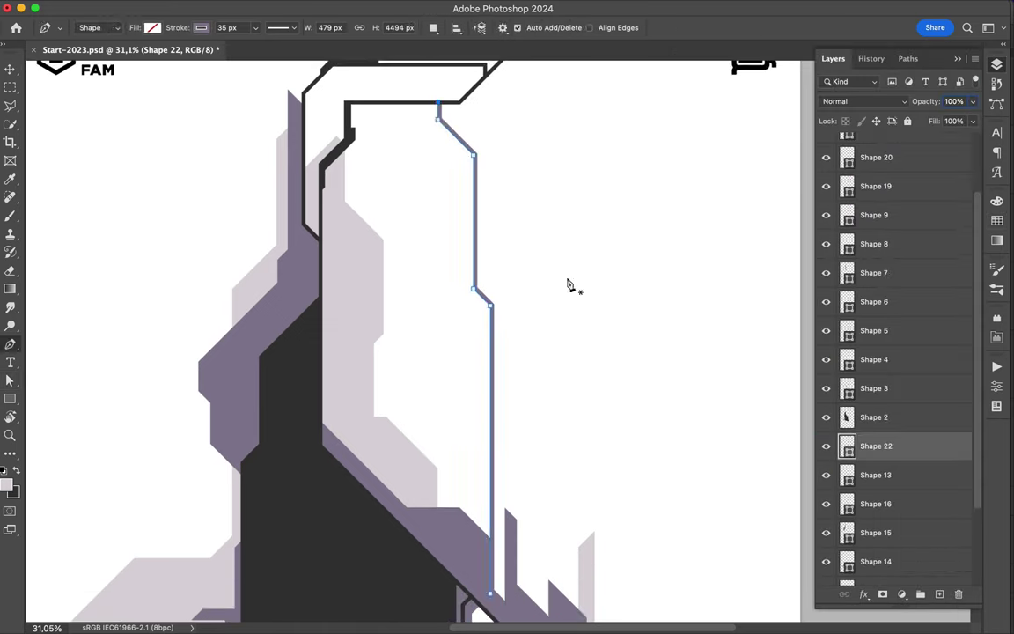
scroll(499, 339, up, 2)
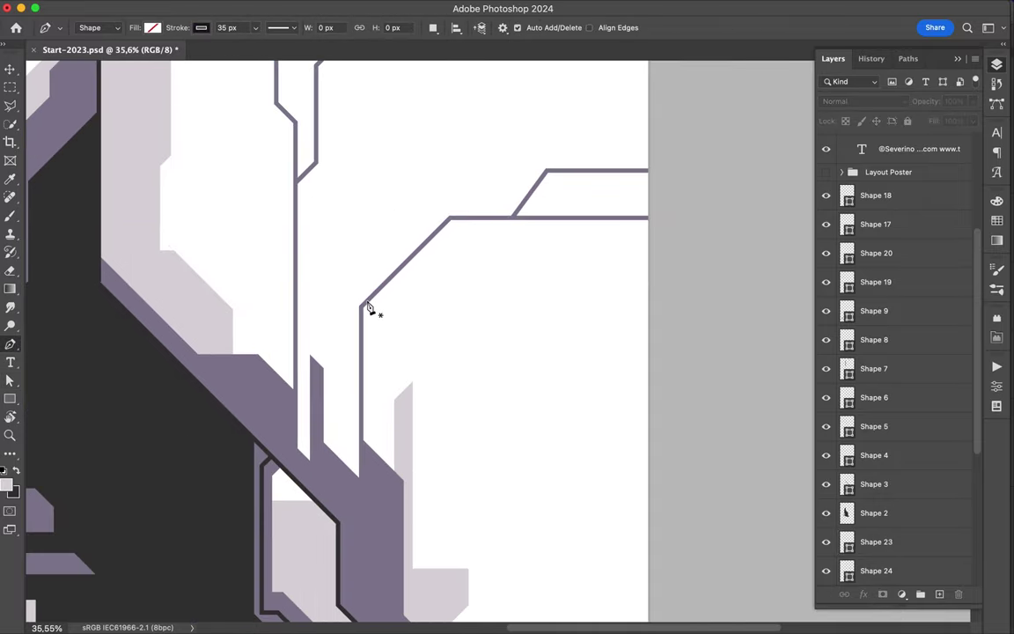
click(377, 270)
click(568, 120)
click(645, 143)
key(a)
click(549, 176)
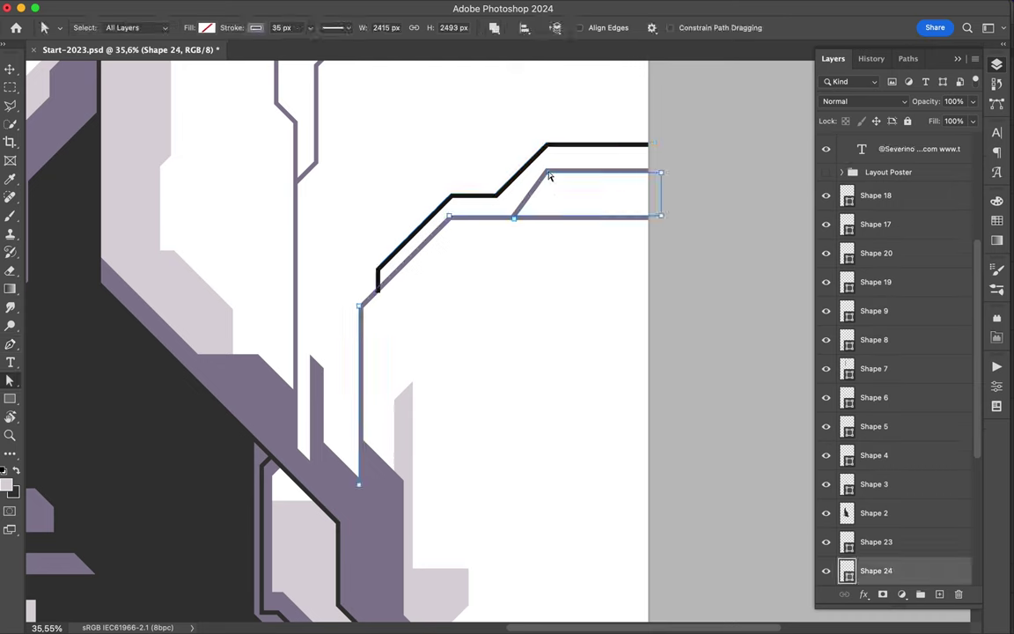
click(548, 173)
key(Delete)
Step: Recolour the black outline path's stroke to purple-grey
key(p)
click(280, 28)
key(a)
scroll(524, 198, up, 5)
click(464, 196)
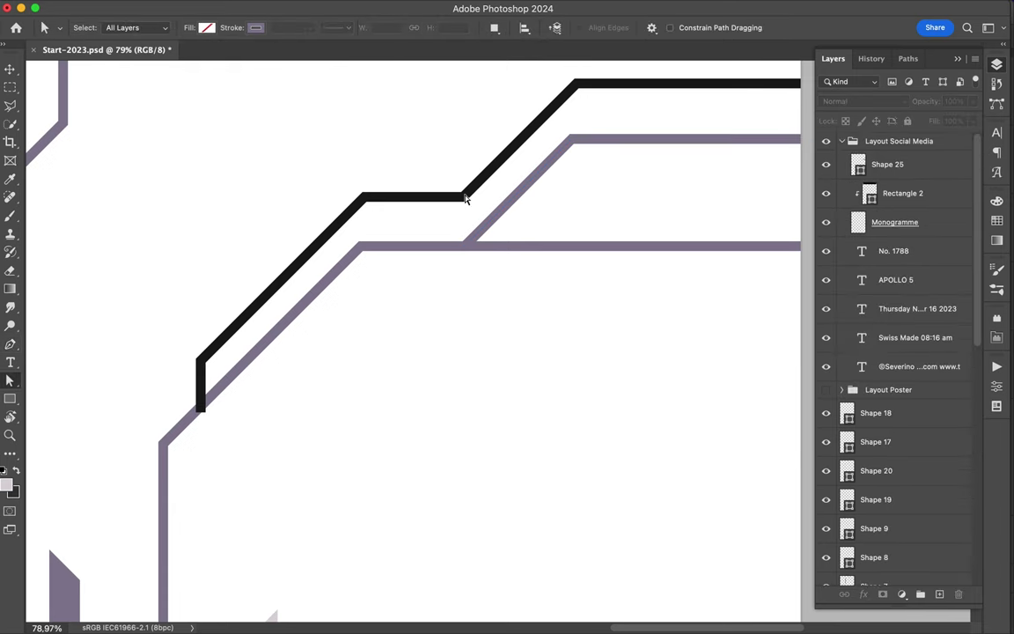
click(256, 28)
click(171, 103)
scroll(244, 434, down, 5)
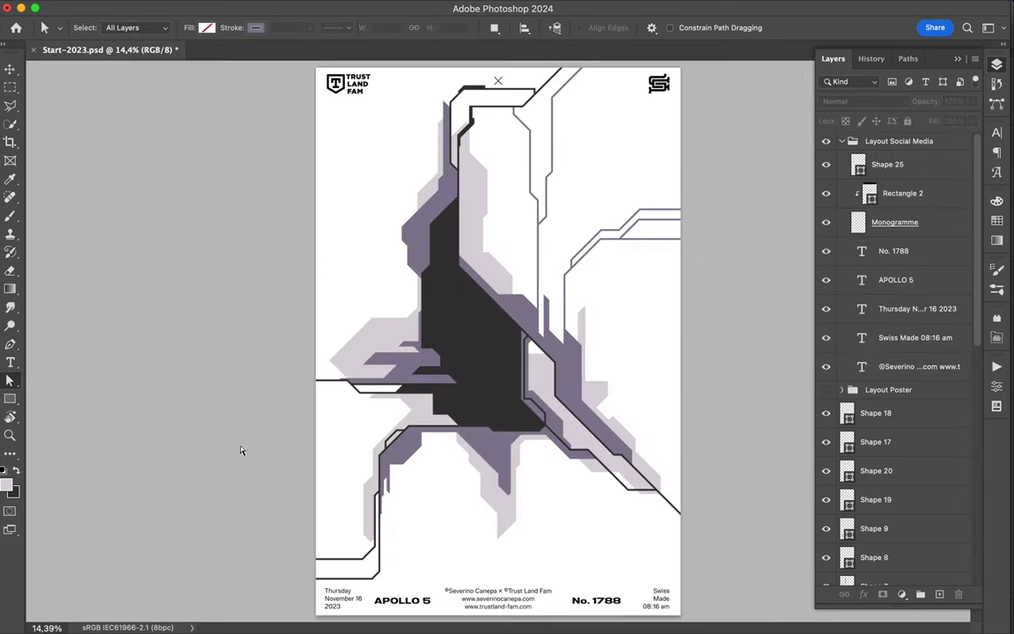
scroll(507, 355, up, 3)
Step: Draw a path from below the silhouette to the bottom-right edge with a purple-grey stroke
key(p)
click(493, 295)
click(493, 513)
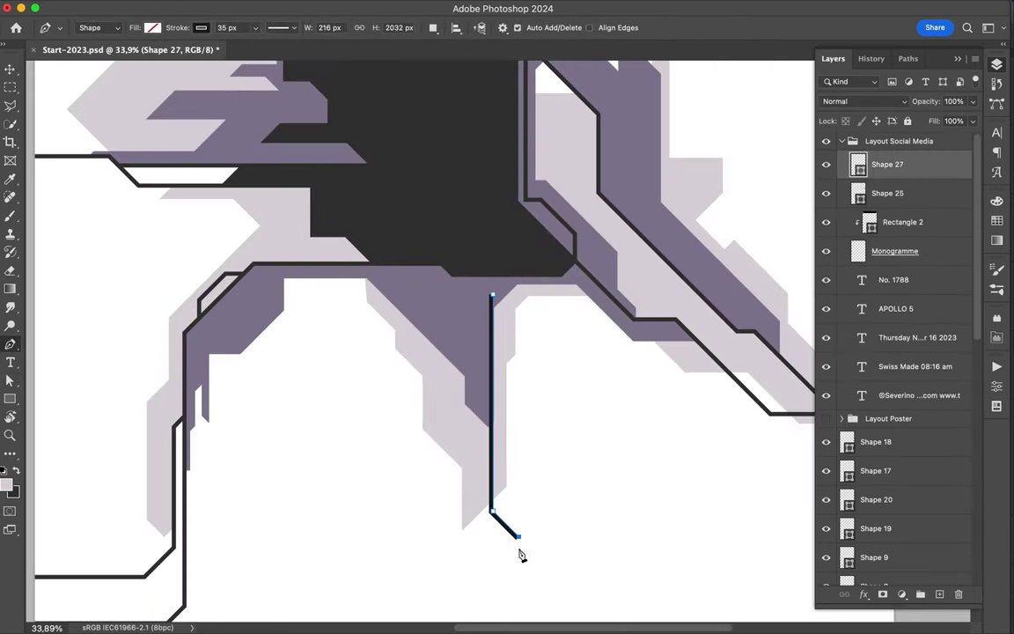
scroll(516, 546, down, 1)
drag(551, 427, 570, 426)
key(a)
click(256, 28)
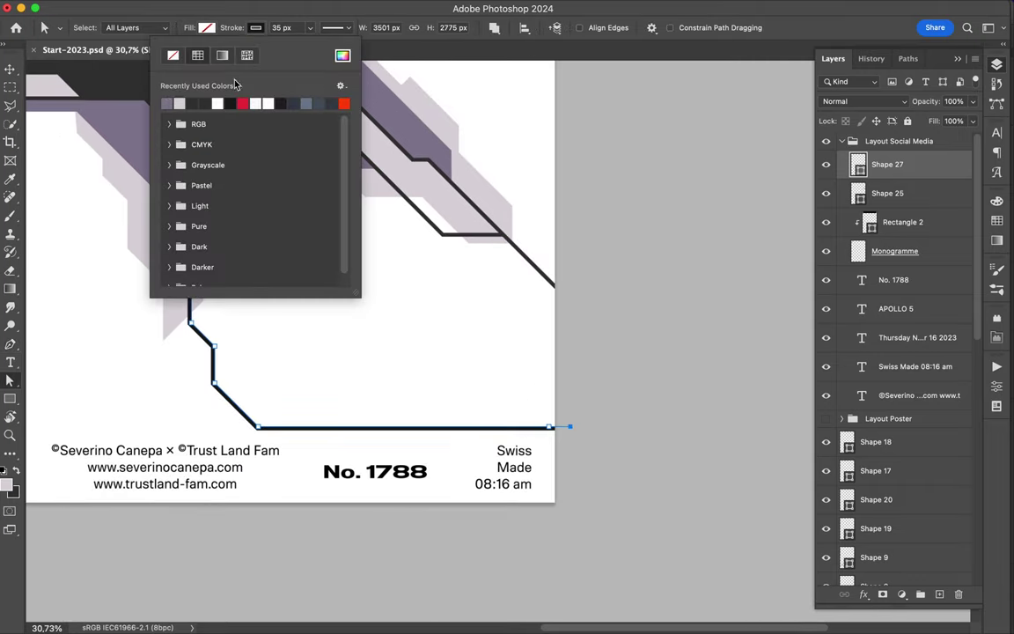
click(172, 103)
key(p)
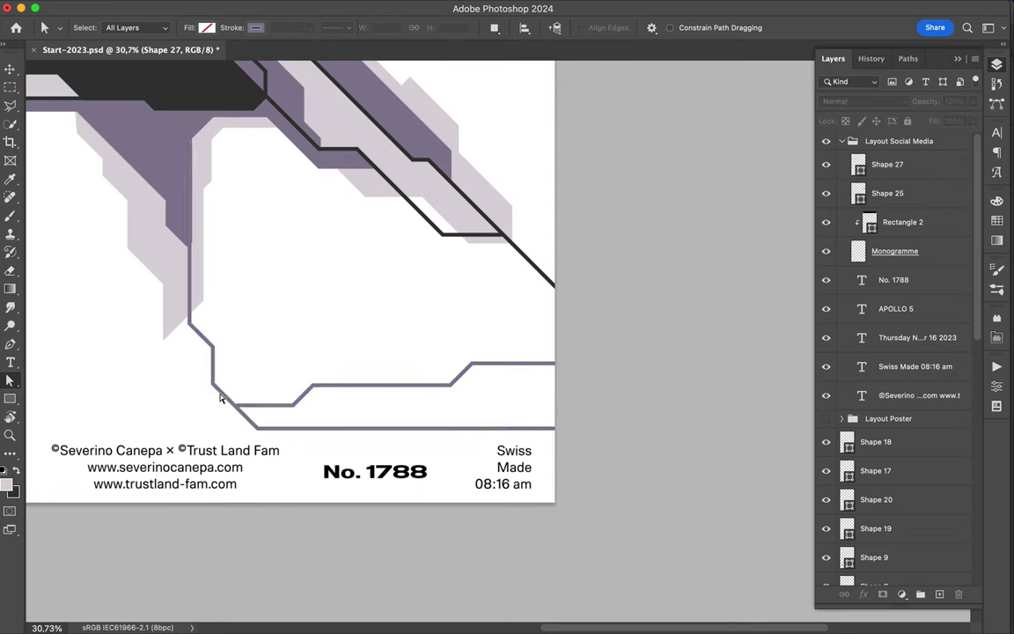
scroll(236, 409, up, 5)
click(237, 305)
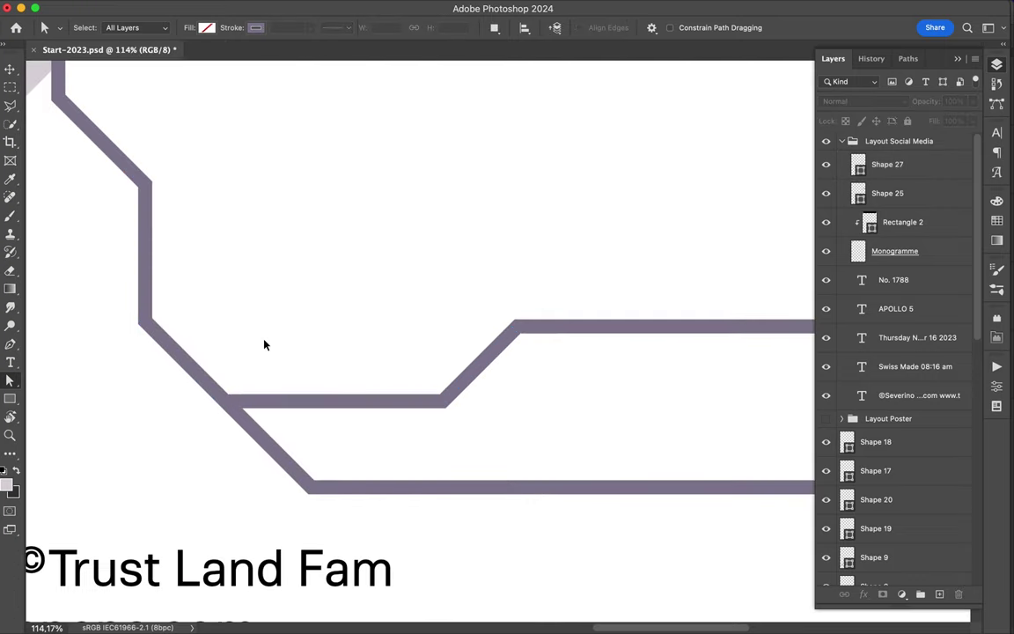
Step: Begin a short new piece beside the thin vertical stroke
scroll(237, 305, down, 5)
scroll(579, 129, up, 2)
key(p)
click(480, 327)
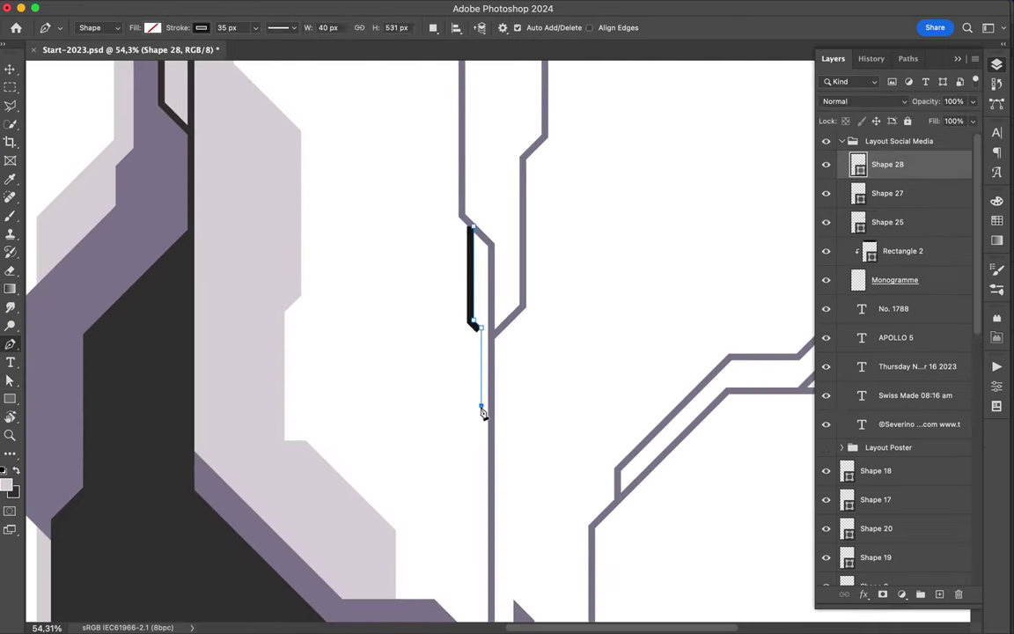
Step: Close the small piece into a purple shape and draw another between the parallel strokes
click(201, 27)
scroll(638, 294, right, 5)
scroll(638, 294, down, 2)
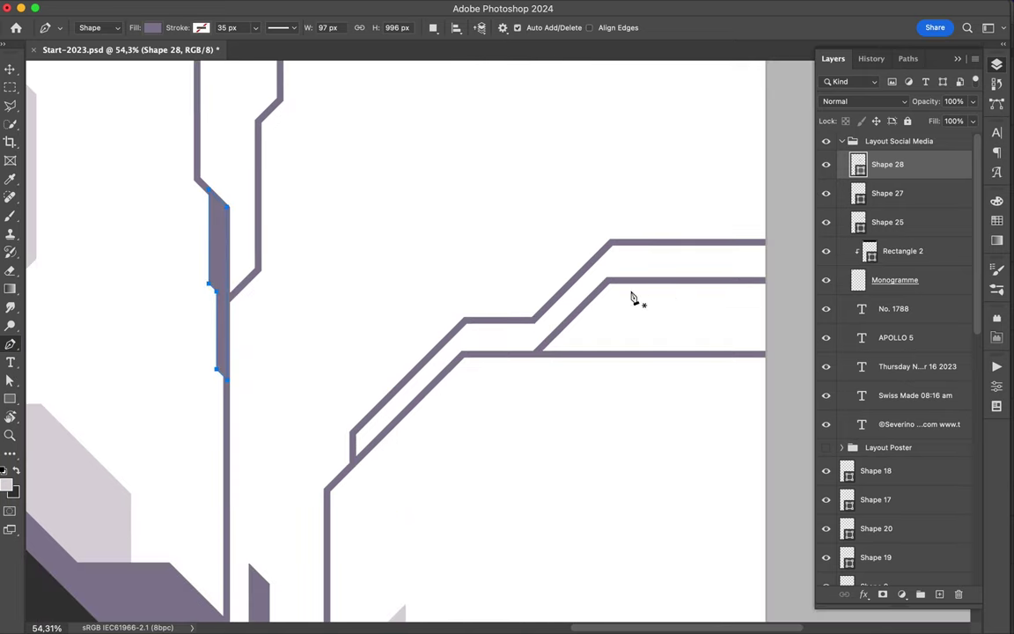
click(727, 284)
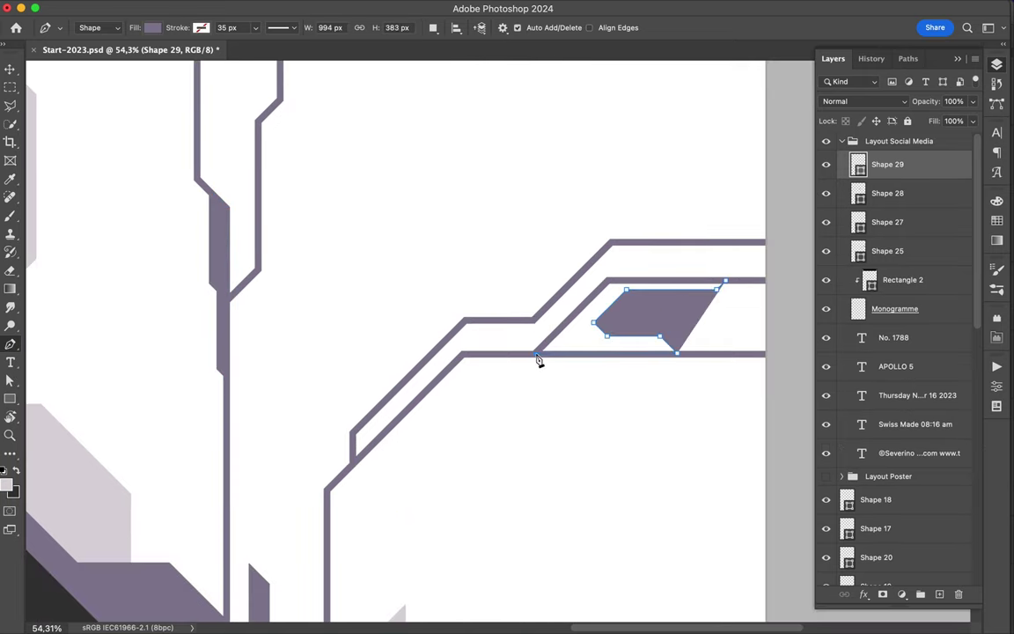
click(536, 353)
click(725, 282)
scroll(729, 287, down, 5)
click(352, 283)
Step: Start another outline piece on the left and extend it upward
click(317, 319)
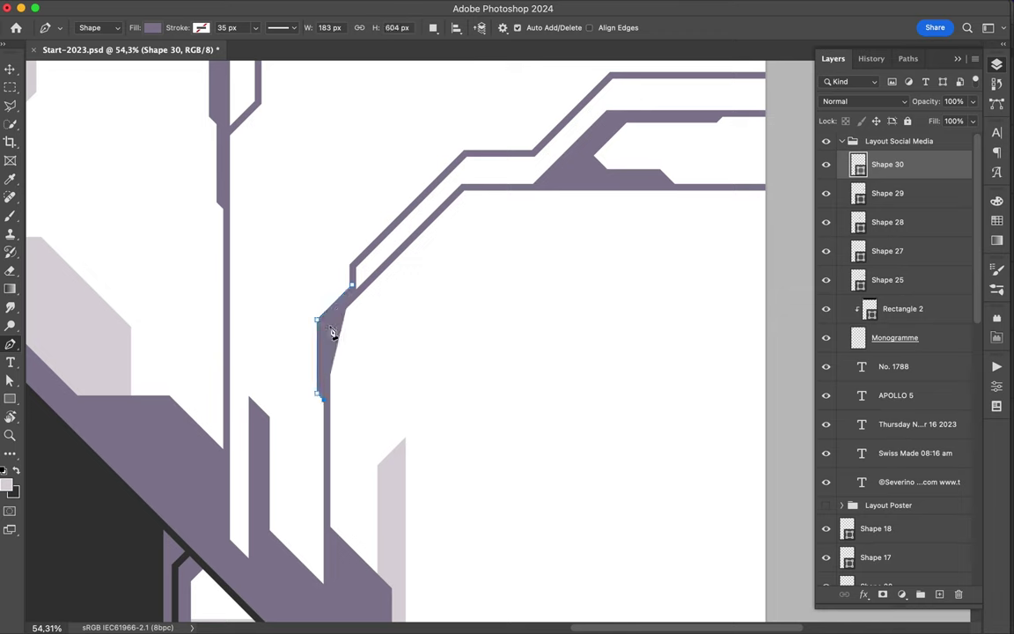
scroll(238, 310, down, 3)
scroll(331, 172, left, 3)
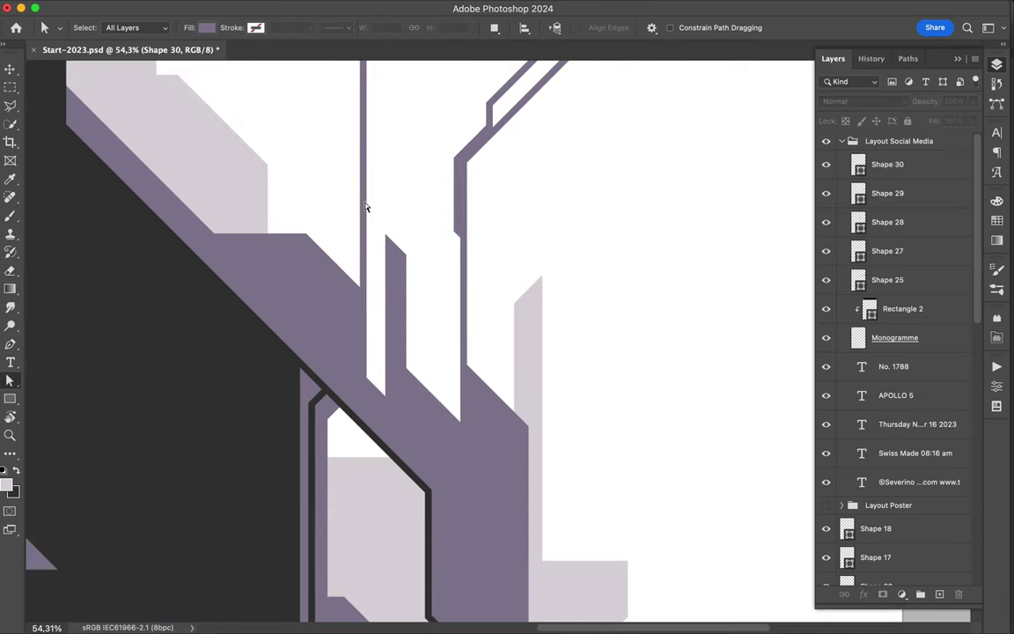
super+click(209, 243)
click(342, 222)
scroll(344, 220, up, 3)
click(342, 217)
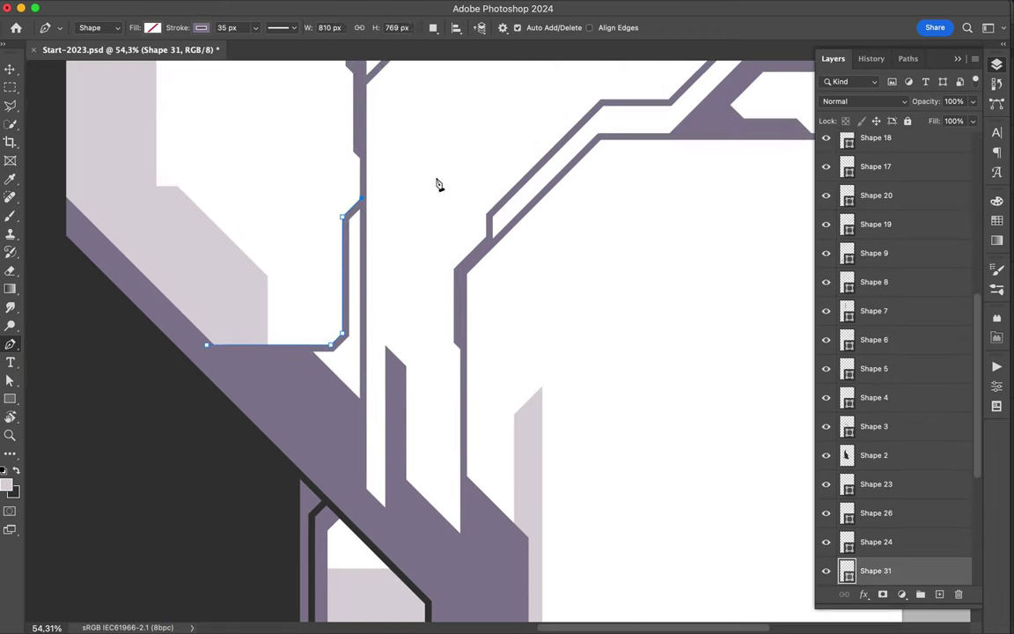
Step: Select the large lavender backdrop shape and inspect its layer options
key(v)
scroll(440, 190, down, 2)
scroll(445, 196, down, 3)
scroll(369, 264, down, 3)
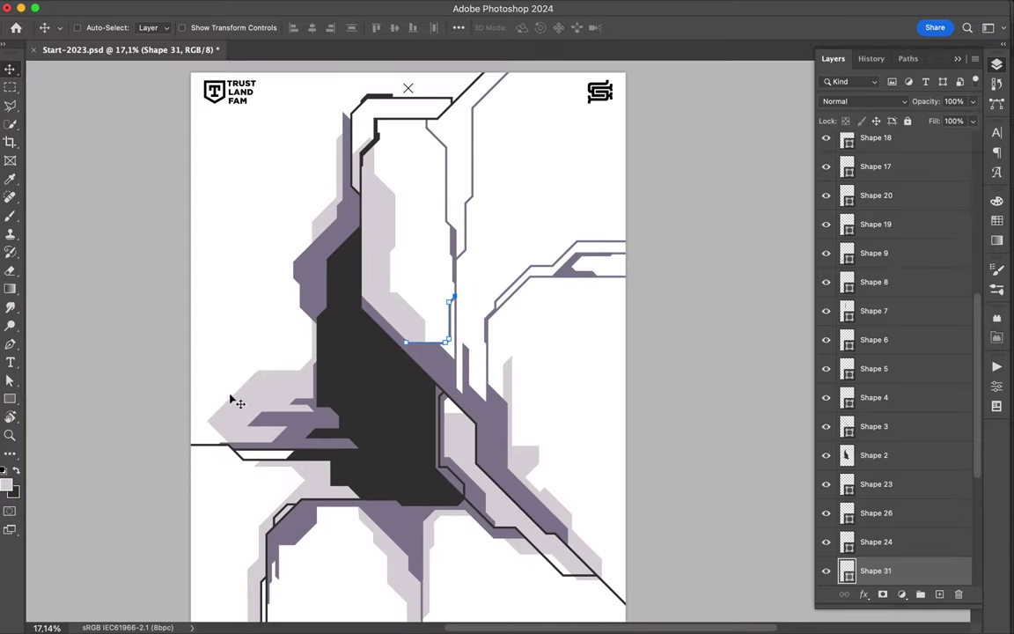
scroll(233, 401, down, 2)
super+click(267, 324)
key(a)
right_click(877, 571)
click(823, 249)
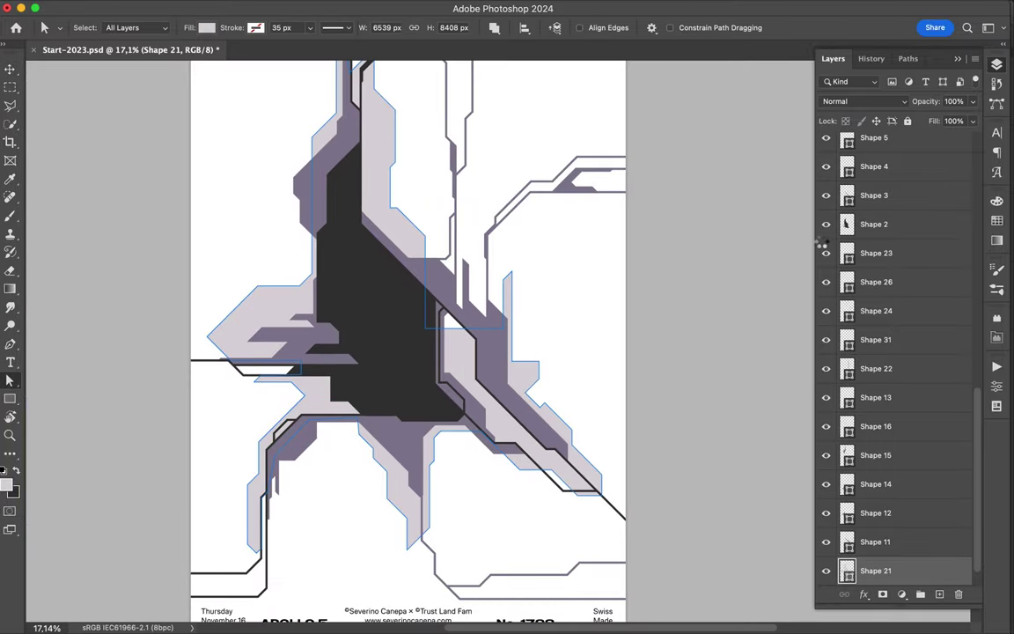
scroll(278, 278, up, 2)
scroll(529, 247, up, 3)
Step: Draw a light lavender shape along the outline band on the right
key(p)
click(434, 468)
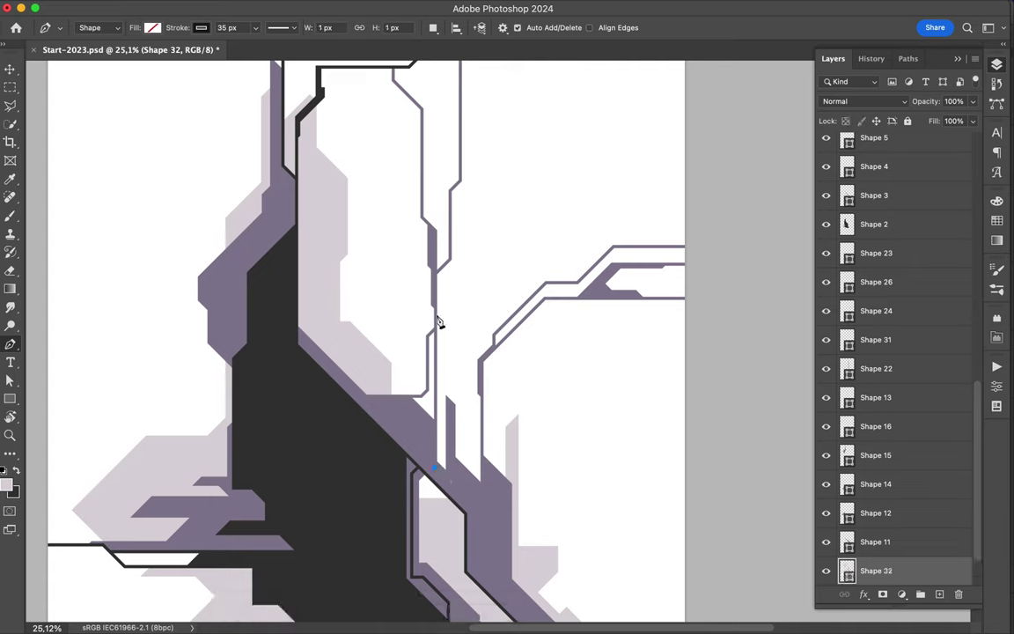
click(997, 220)
click(152, 27)
click(115, 103)
scroll(517, 226, up, 3)
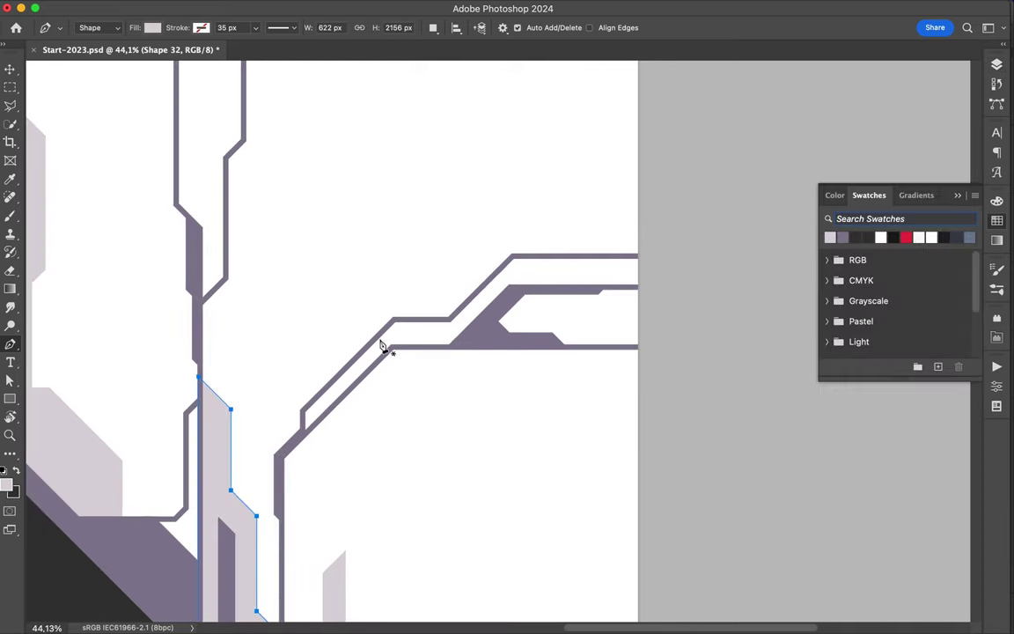
click(669, 231)
click(544, 232)
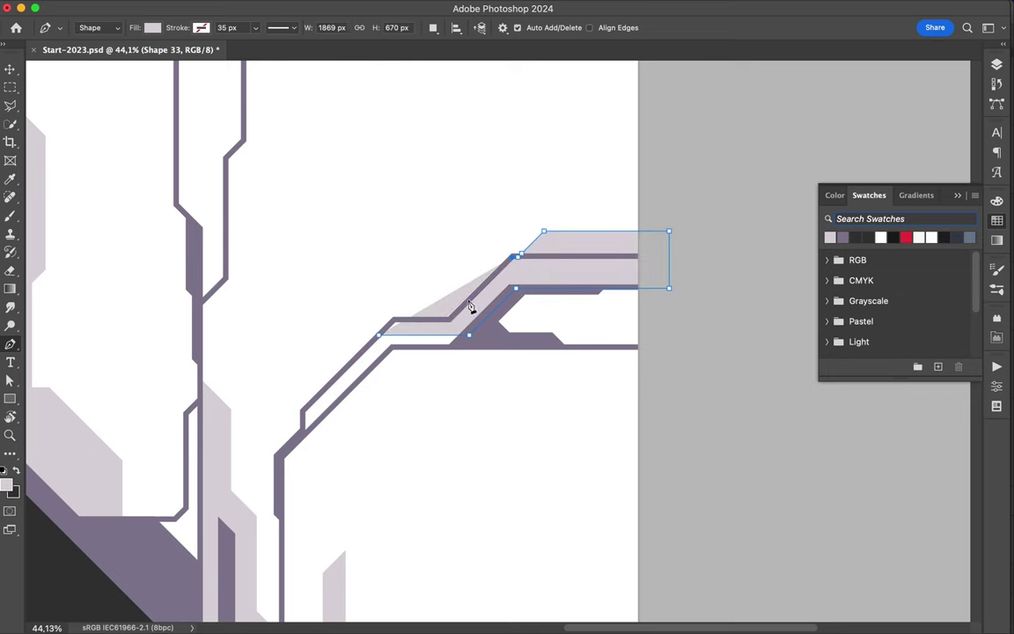
click(391, 328)
scroll(393, 331, down, 2)
scroll(656, 330, down, 5)
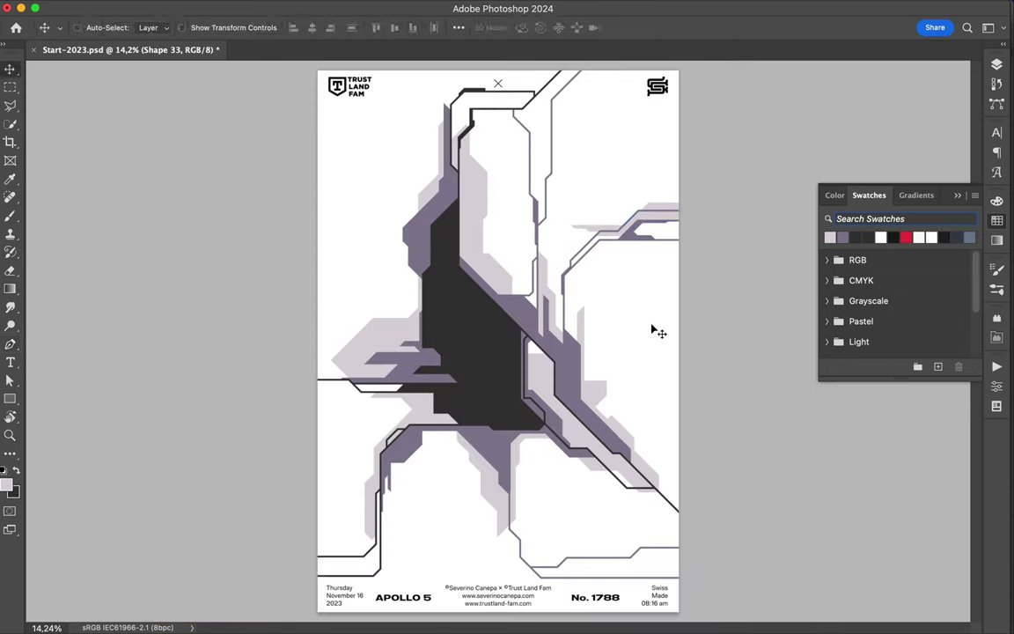
scroll(471, 185, up, 2)
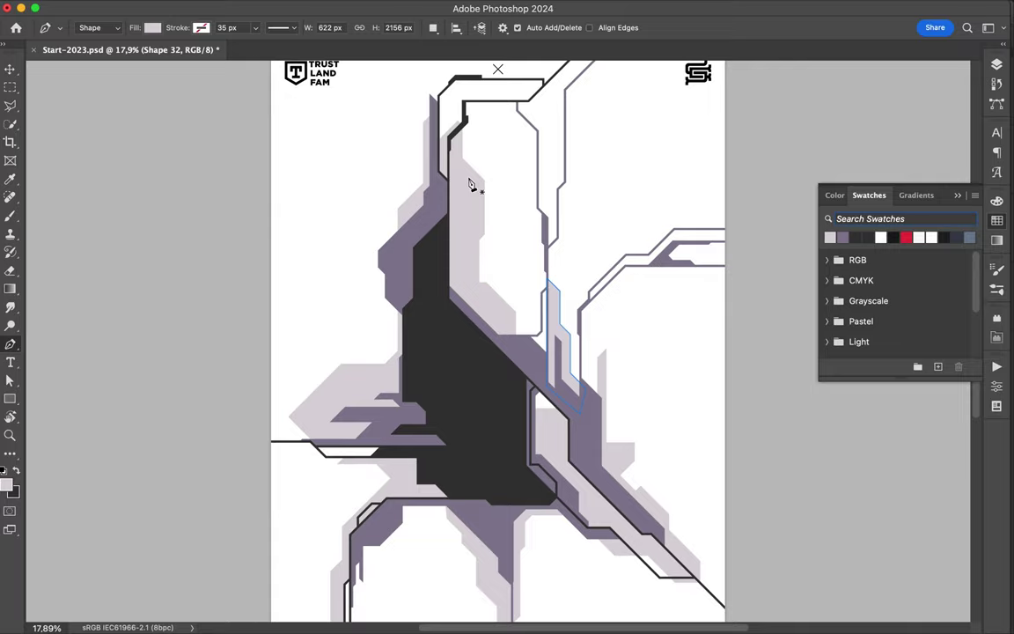
scroll(470, 184, down, 1)
Step: Begin a text label with the Type tool
key(t)
scroll(520, 170, up, 2)
scroll(643, 219, up, 2)
Step: Type the FUTUR label in Molde Expanded-Regular at a smaller size
click(493, 249)
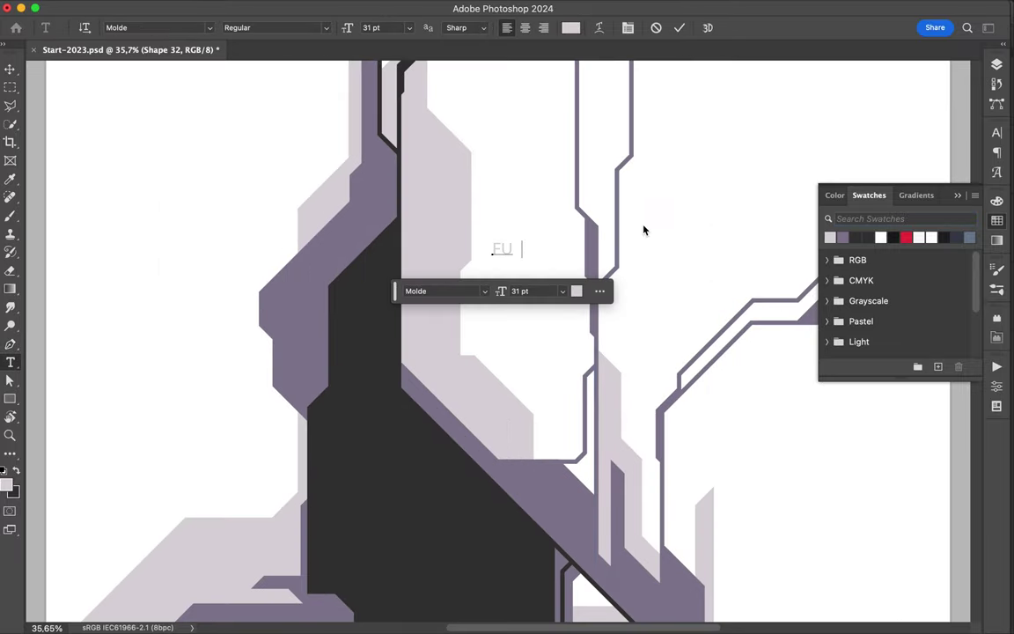
text(TUR)
click(996, 132)
click(948, 152)
scroll(833, 352, down, 2)
click(833, 398)
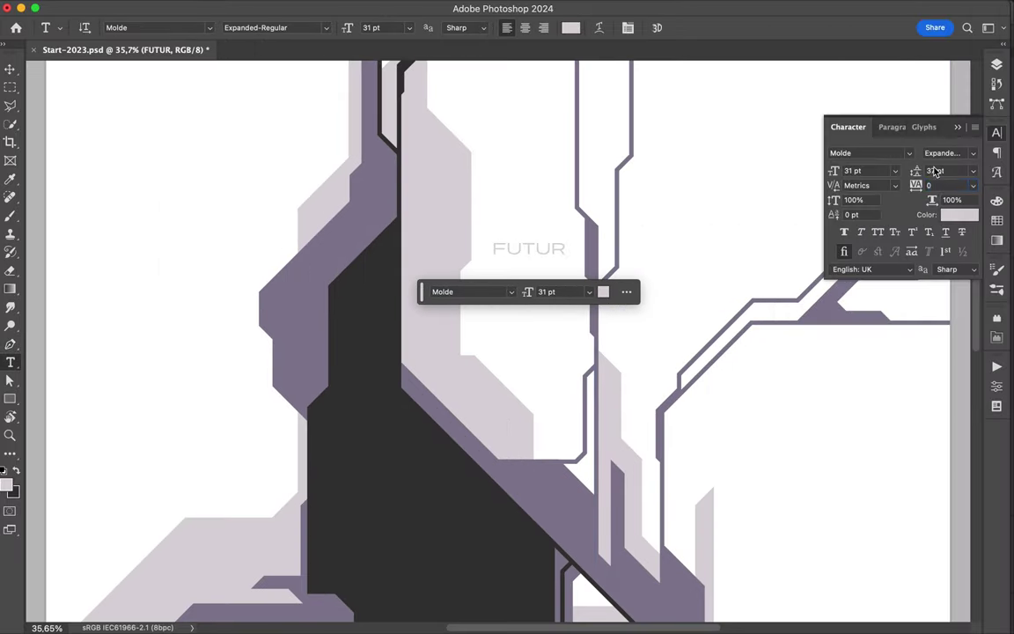
text(80011)
key(Return)
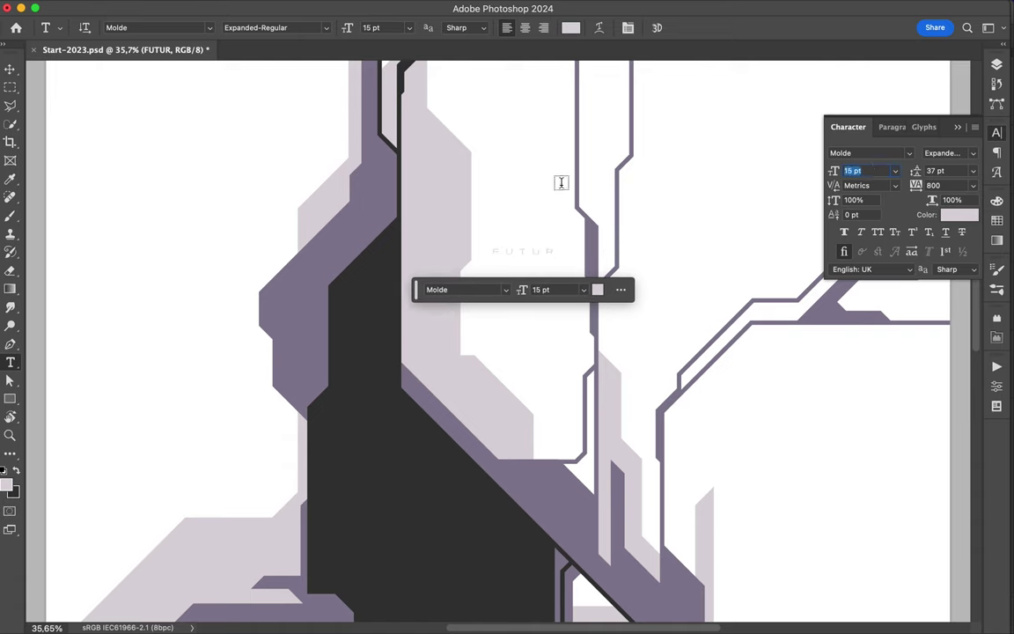
Step: Rotate FUTUR to run vertically, then duplicate it and retype the copy as LAND
key(ctrl+t)
mouse_move(526, 174)
mouse_down()
mouse_move(249, 454)
mouse_move(247, 511)
mouse_up()
key(Return)
key(ctrl+t)
double_click(271, 455)
key(ctrl+Return)
key(v)
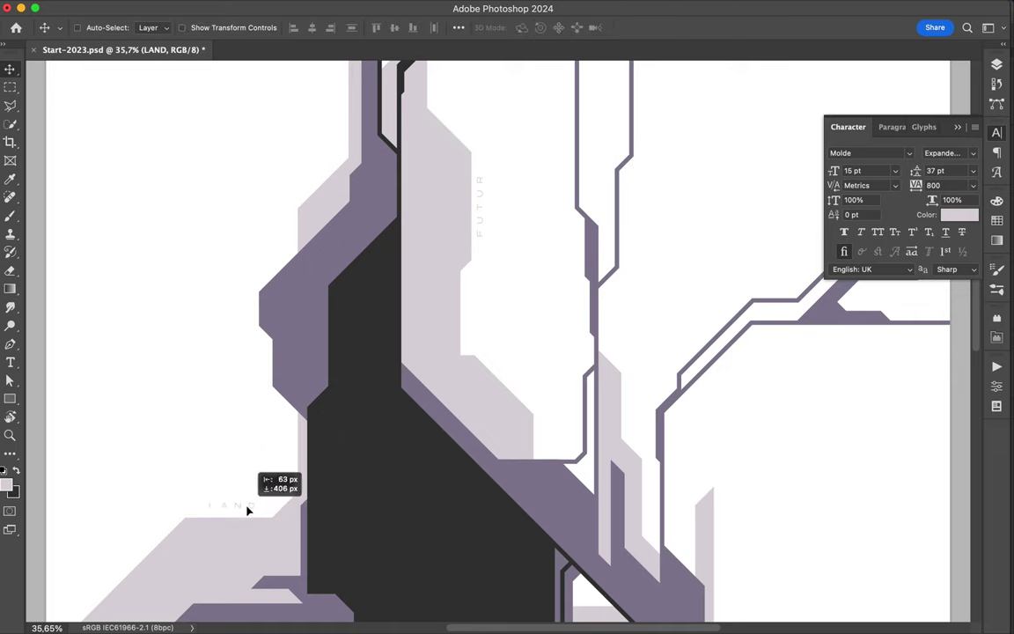
Step: Select a purple outline shape on the poster
scroll(247, 511, down, 5)
scroll(452, 426, down, 5)
scroll(616, 516, down, 3)
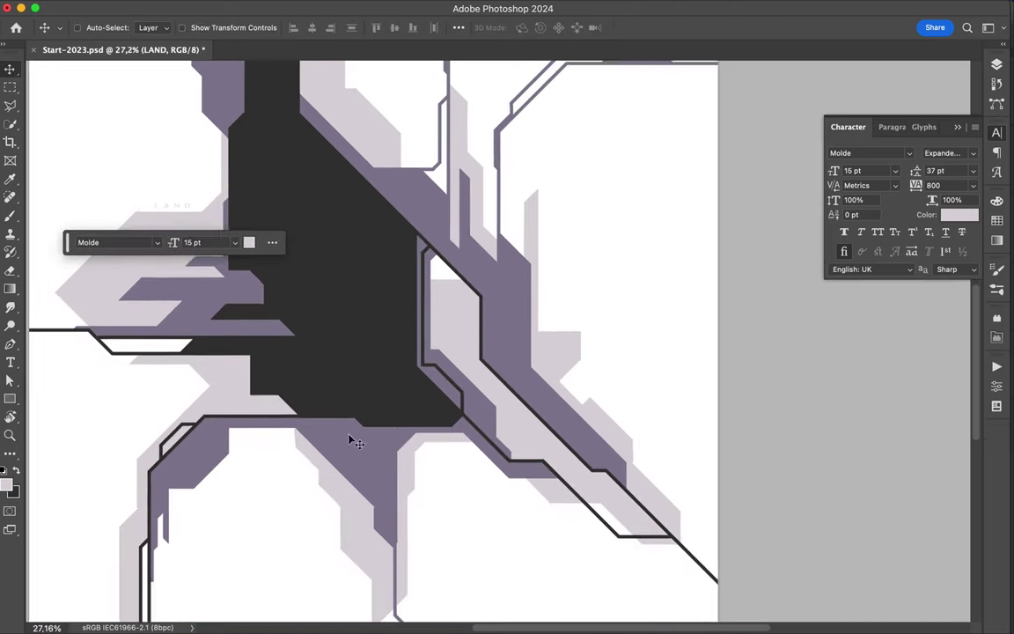
scroll(421, 499, up, 3)
scroll(519, 555, up, 3)
ctrl+click(519, 555)
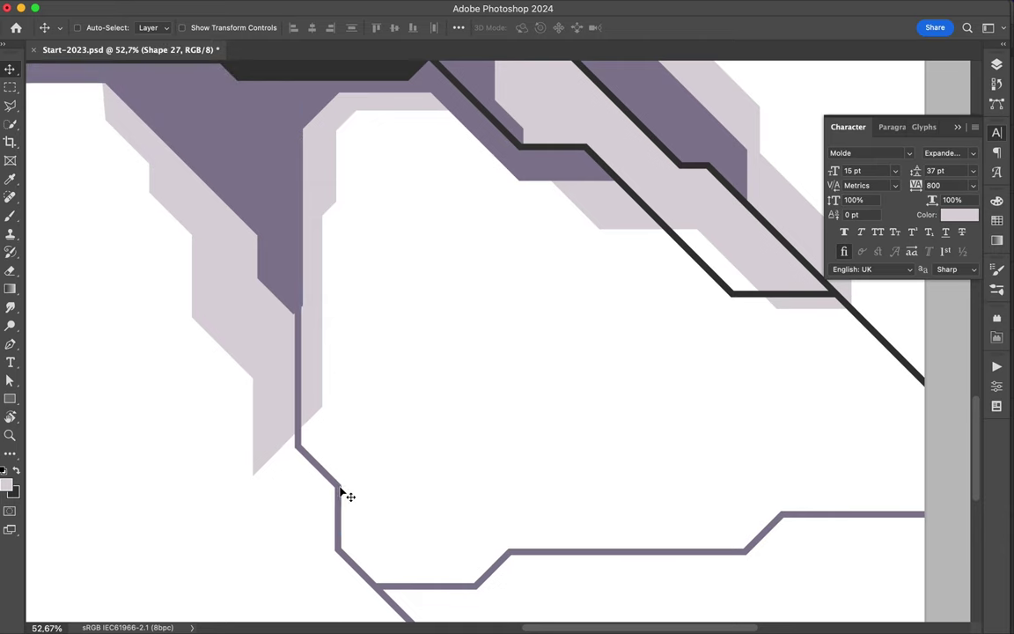
scroll(347, 496, down, 5)
scroll(348, 495, up, 2)
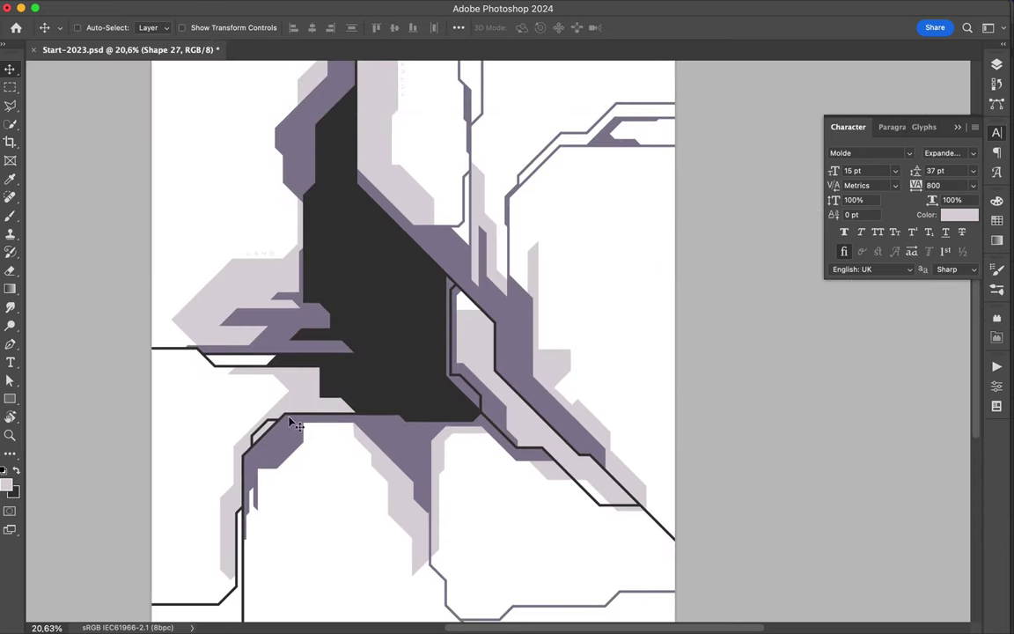
scroll(335, 423, down, 3)
scroll(493, 272, up, 2)
scroll(539, 258, up, 3)
Step: Select the thin purple outline and set up the Pen tool with a light grey stroke
ctrl+click(539, 258)
key(p)
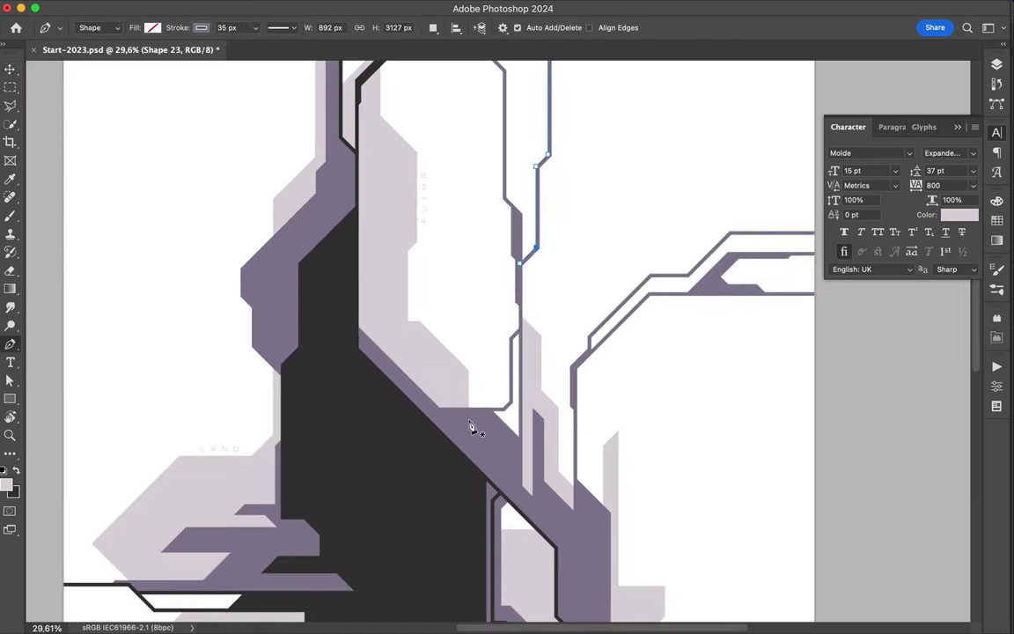
click(201, 28)
key(v)
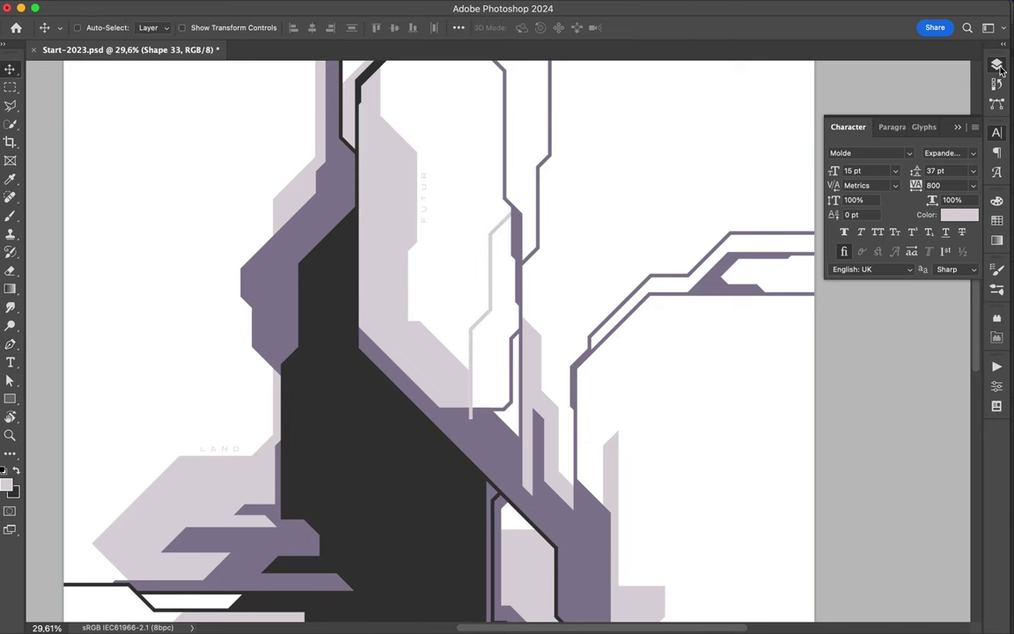
click(997, 64)
scroll(910, 467, down, 2)
scroll(910, 468, down, 1)
key(a)
key(v)
scroll(548, 290, up, 2)
scroll(548, 290, up, 2)
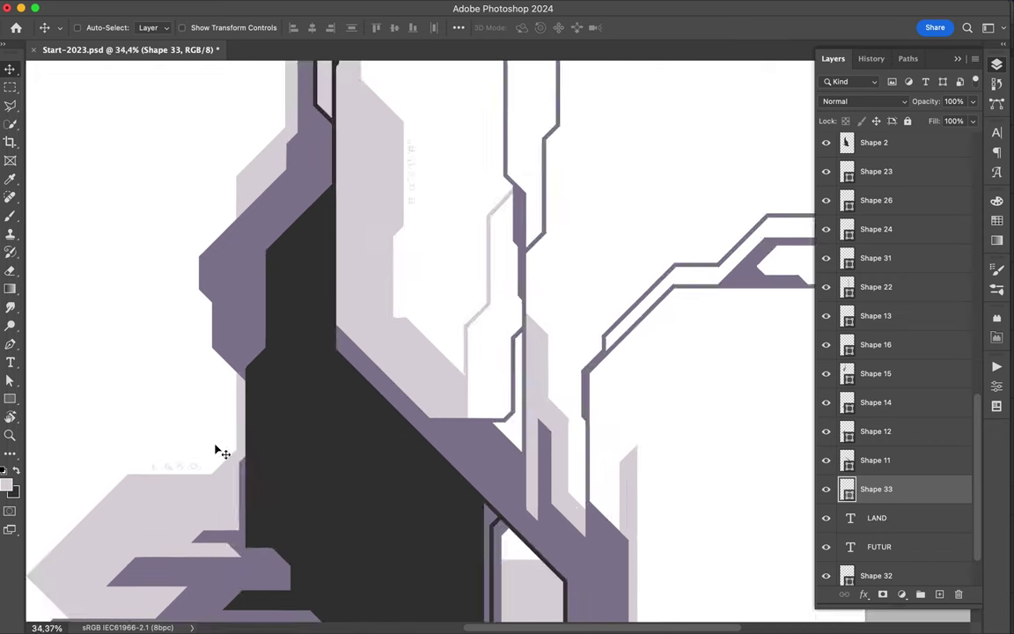
key(p)
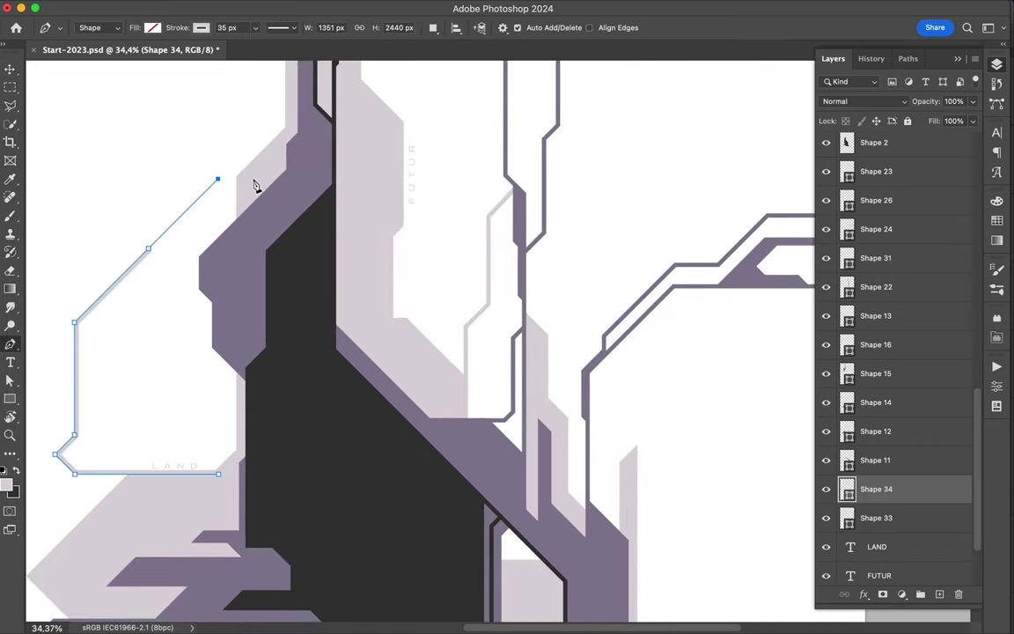
scroll(260, 175, left, 5)
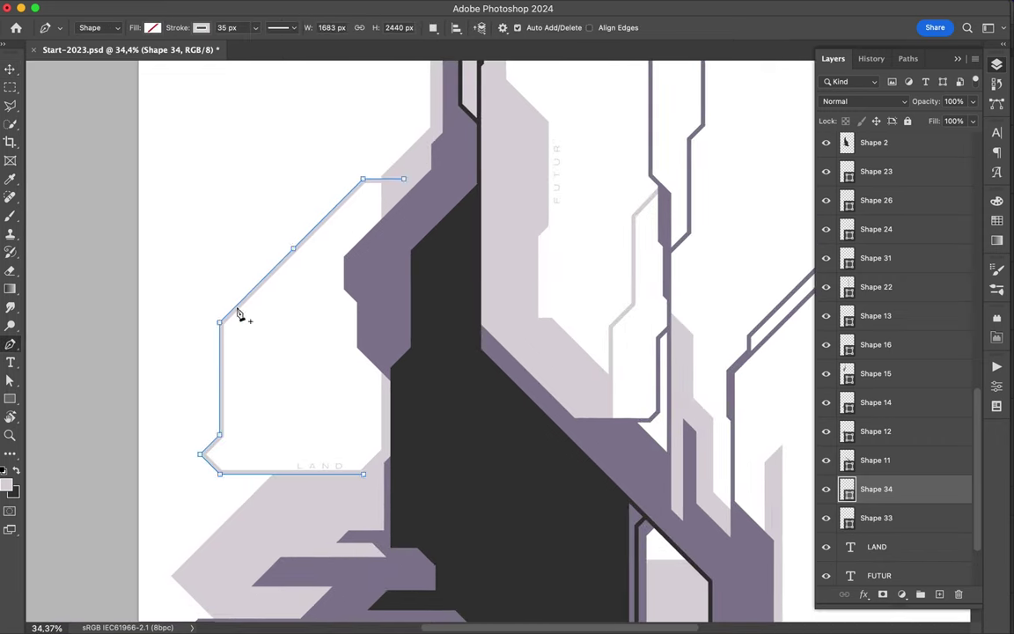
Step: Draw a stepped light grey outline rising from beside the LAND label
click(239, 306)
click(239, 282)
click(308, 214)
click(308, 169)
click(334, 145)
Step: Select the new grey outline with Direct Selection to adjust its anchors
key(a)
scroll(264, 291, up, 2)
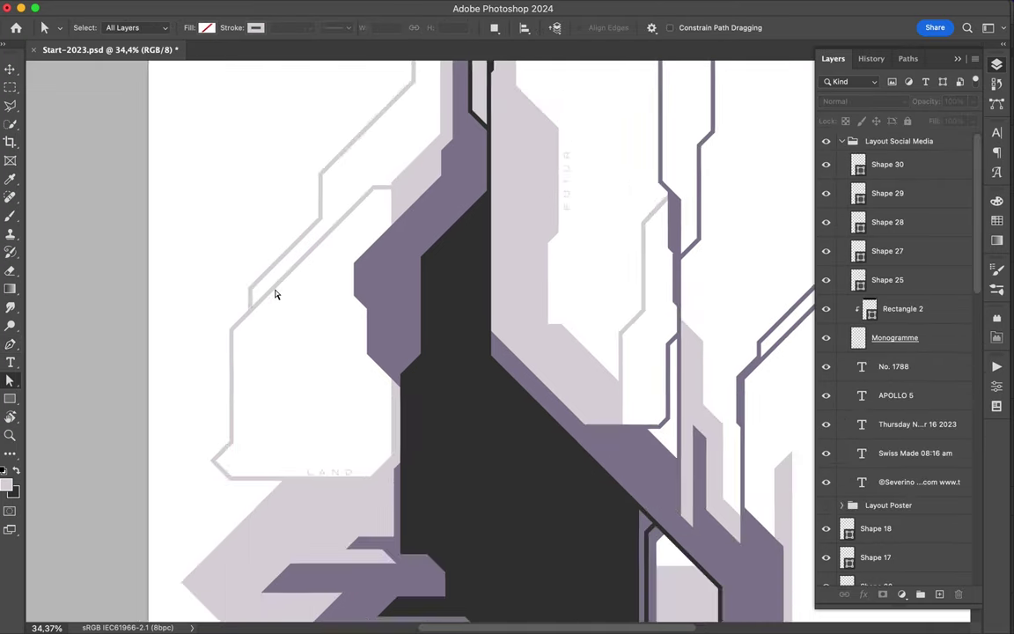
scroll(135, 303, up, 3)
click(333, 232)
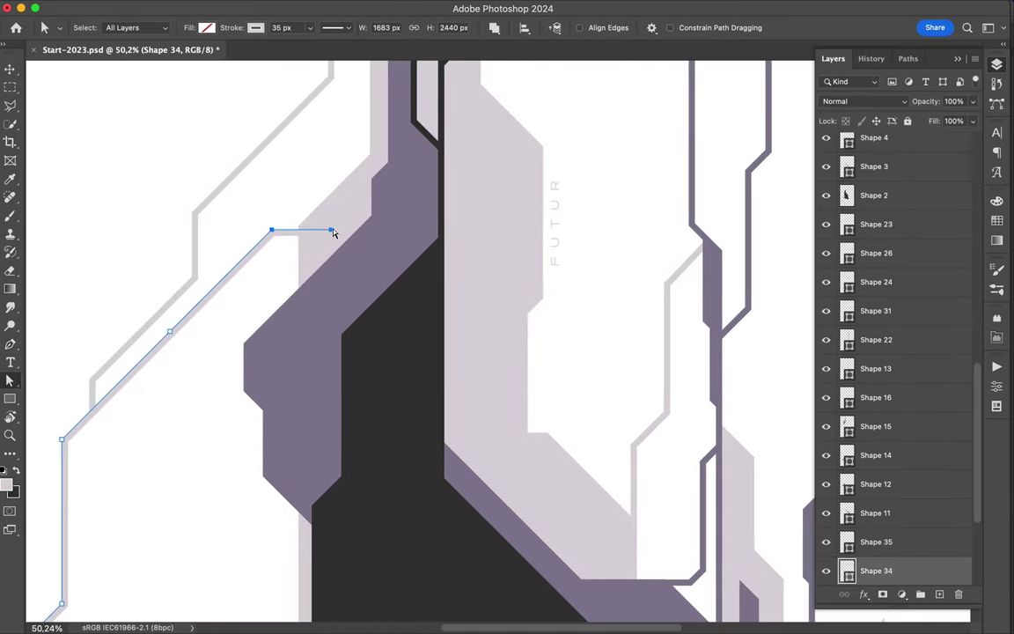
scroll(313, 219, down, 2)
scroll(283, 382, down, 2)
scroll(333, 285, down, 2)
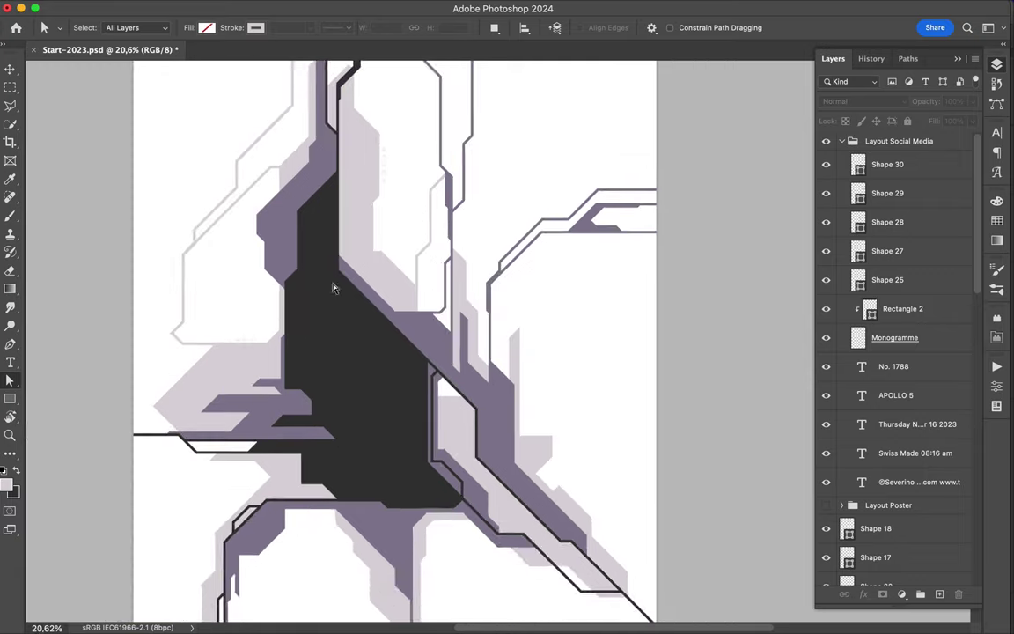
scroll(349, 263, down, 2)
Step: Start a path on the silhouette and set a thick 85 px dark stroke
key(p)
click(304, 368)
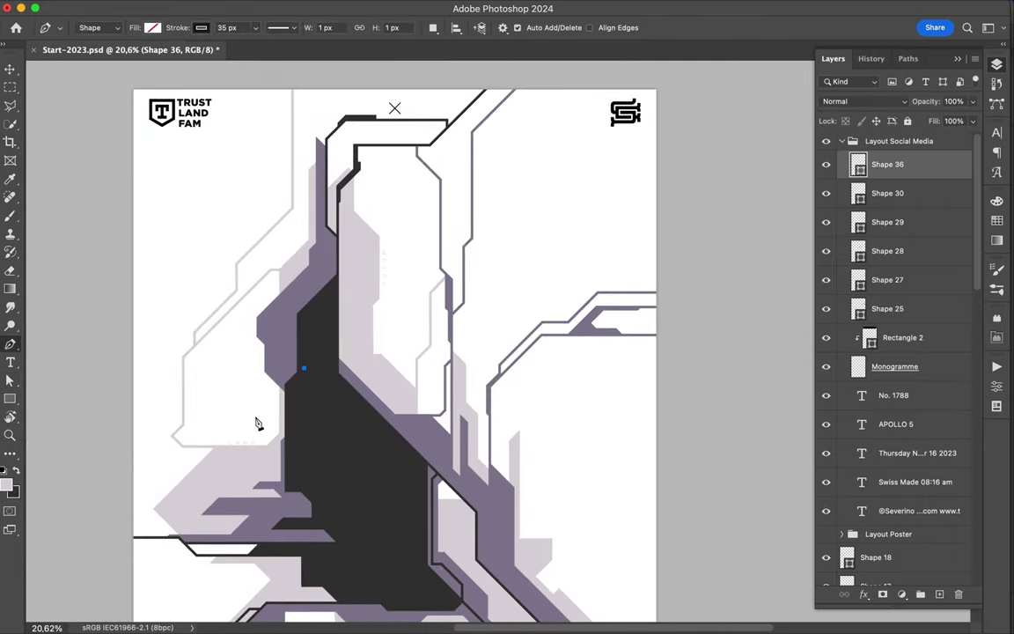
key(a)
click(335, 28)
click(296, 29)
click(255, 28)
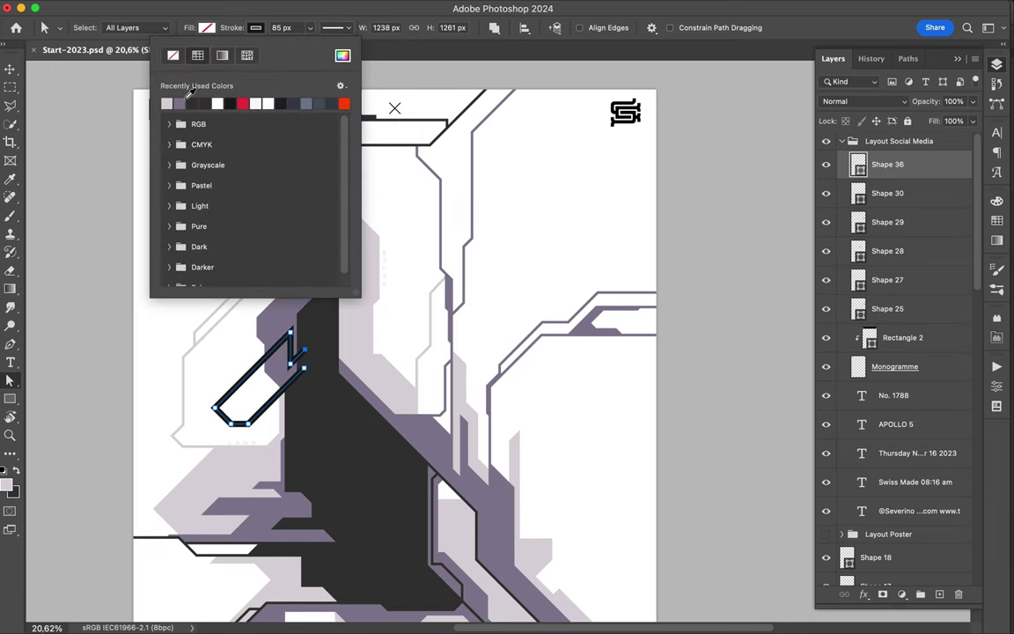
scroll(359, 222, down, 2)
key(p)
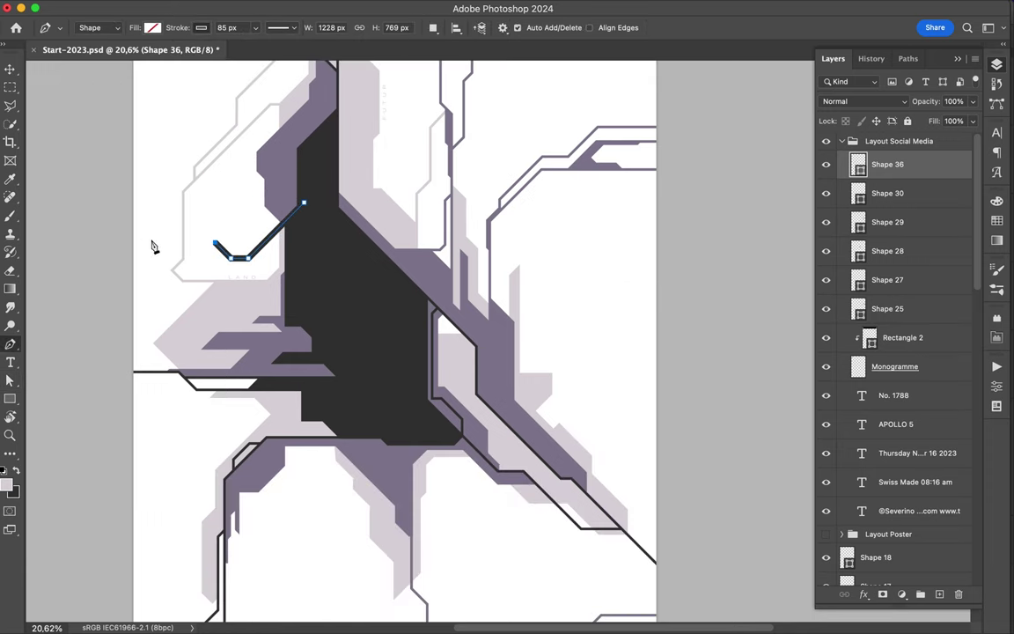
key(v)
scroll(612, 287, down, 2)
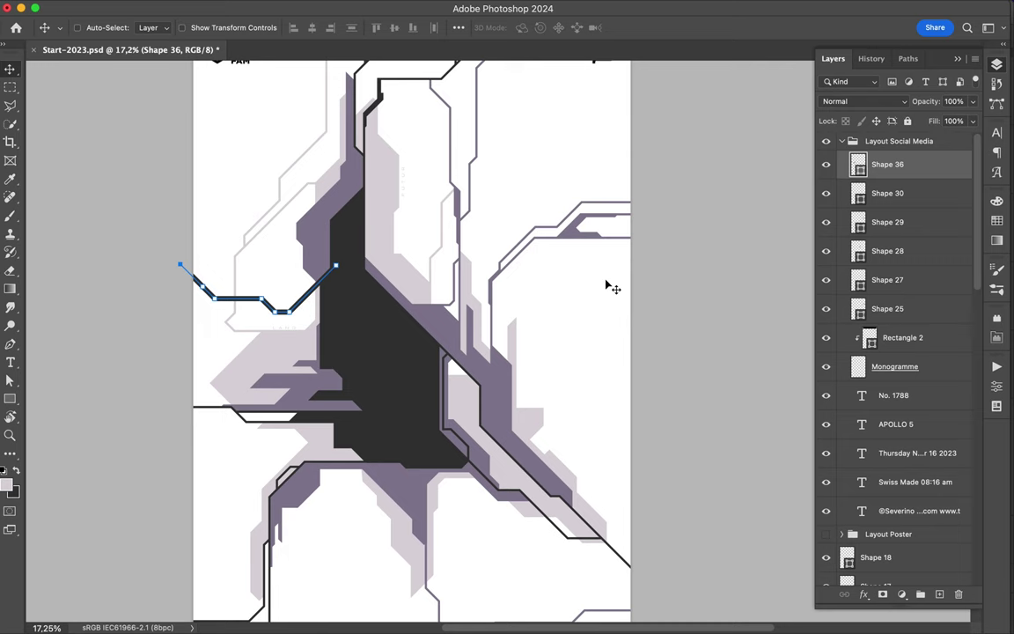
key(p)
Step: Draw two angled dark outlines running to the poster's right edge
click(399, 460)
scroll(440, 440, down, 3)
shift+click(469, 423)
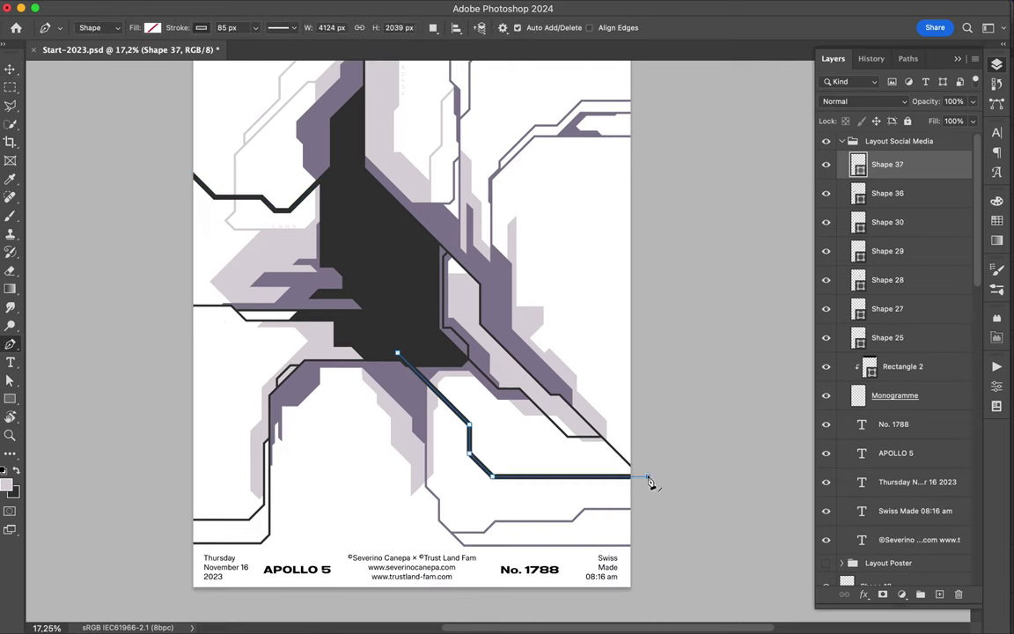
click(648, 477)
key(v)
scroll(472, 429, up, 1)
key(p)
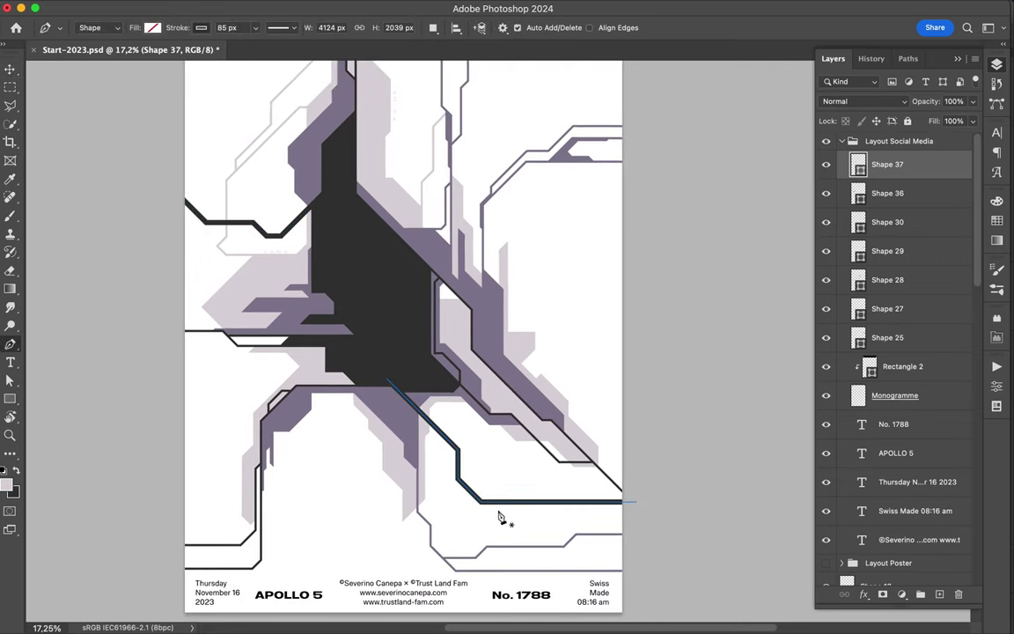
click(498, 503)
shift+click(513, 517)
shift+click(627, 518)
key(v)
scroll(651, 467, down, 2)
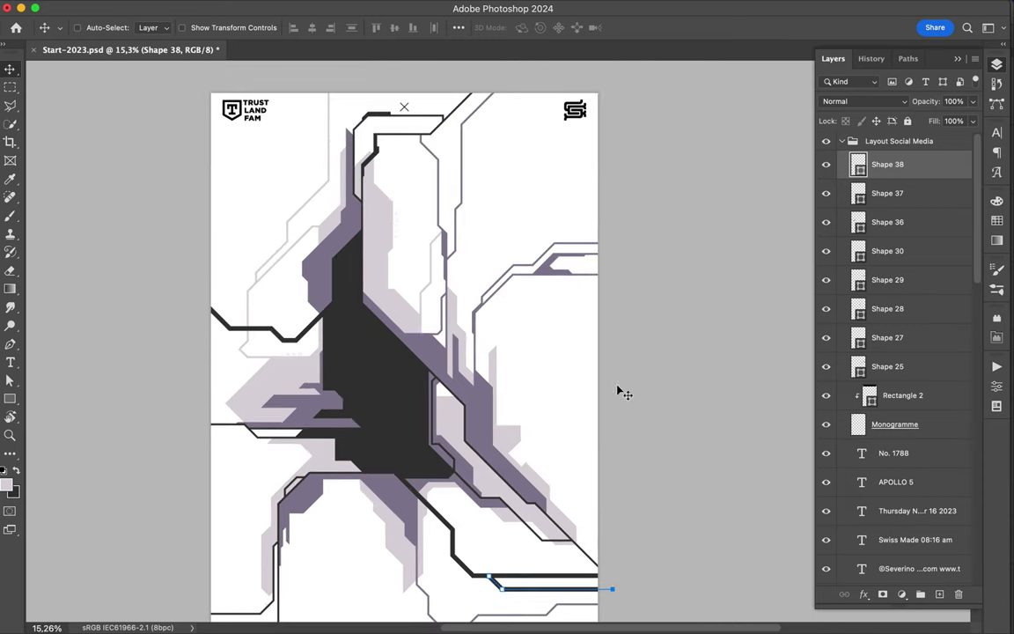
Step: Draw an angular dark outline from the top edge around the upper right
key(p)
click(523, 85)
click(481, 128)
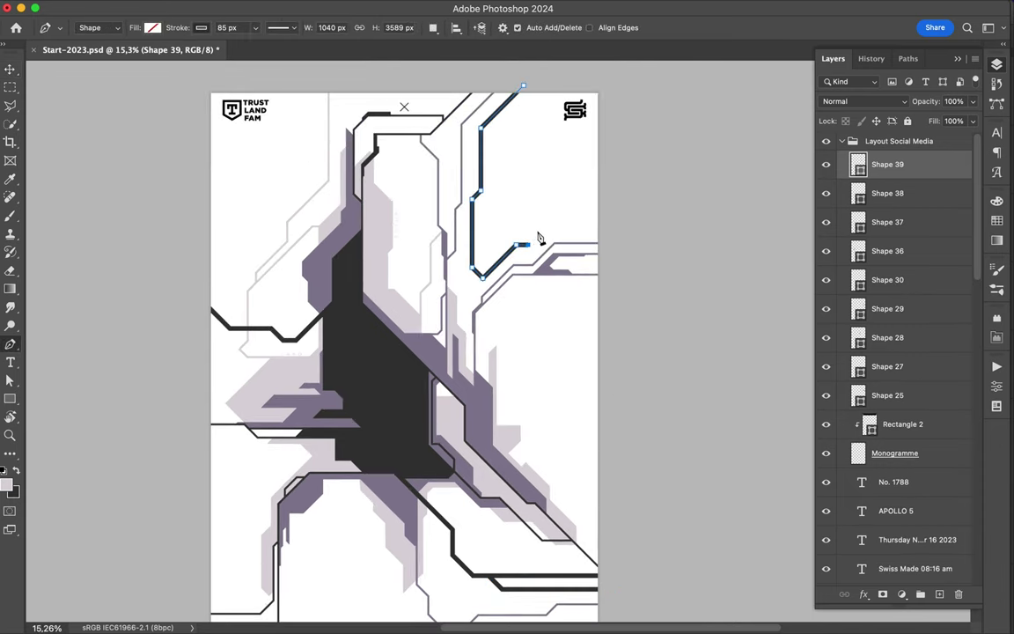
click(539, 238)
shift+click(599, 238)
scroll(644, 240, down, 3)
click(608, 159)
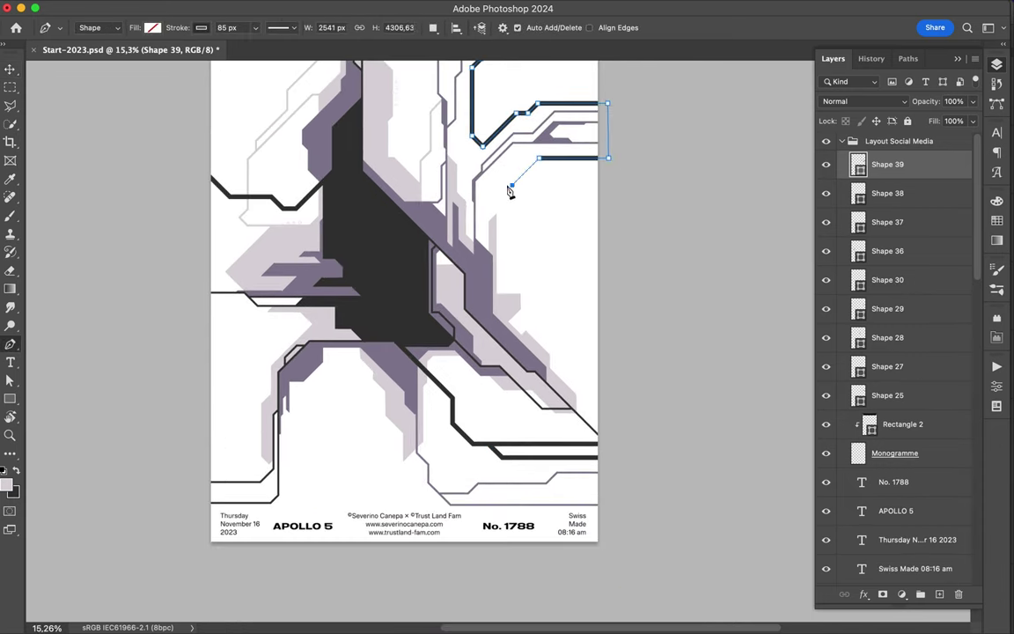
key(Escape)
Step: Draw an outline on the left side with a 35 px stroke
click(202, 308)
click(236, 309)
click(247, 319)
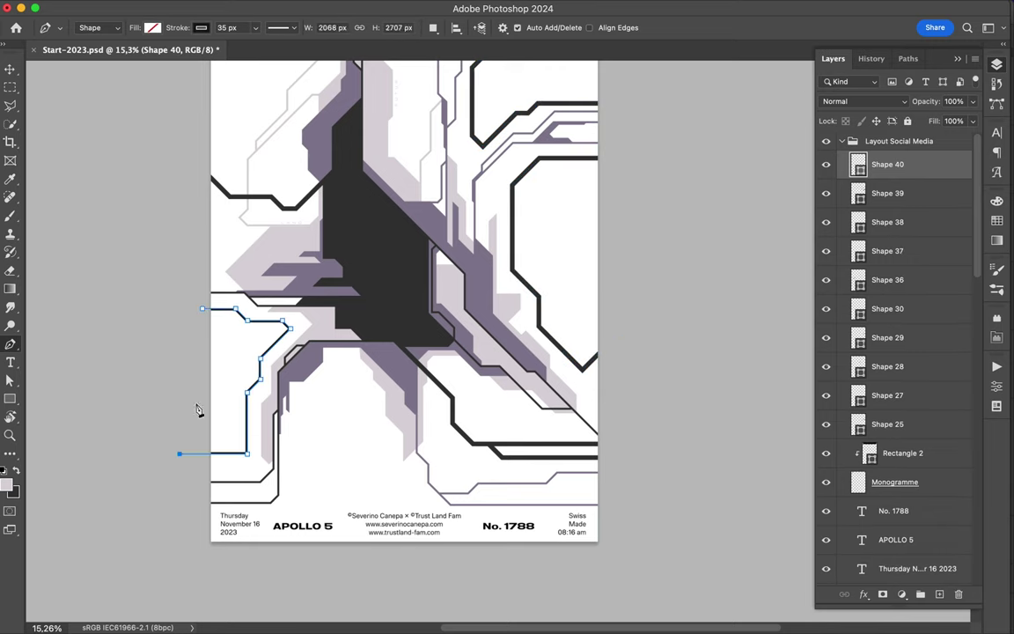
scroll(197, 409, up, 4)
key(a)
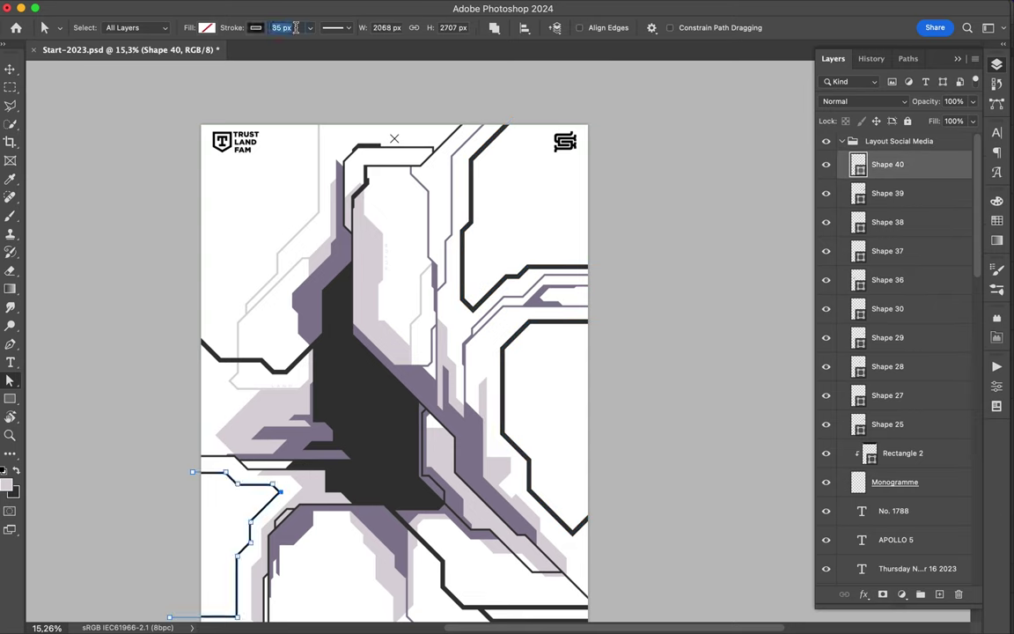
key(Return)
key(p)
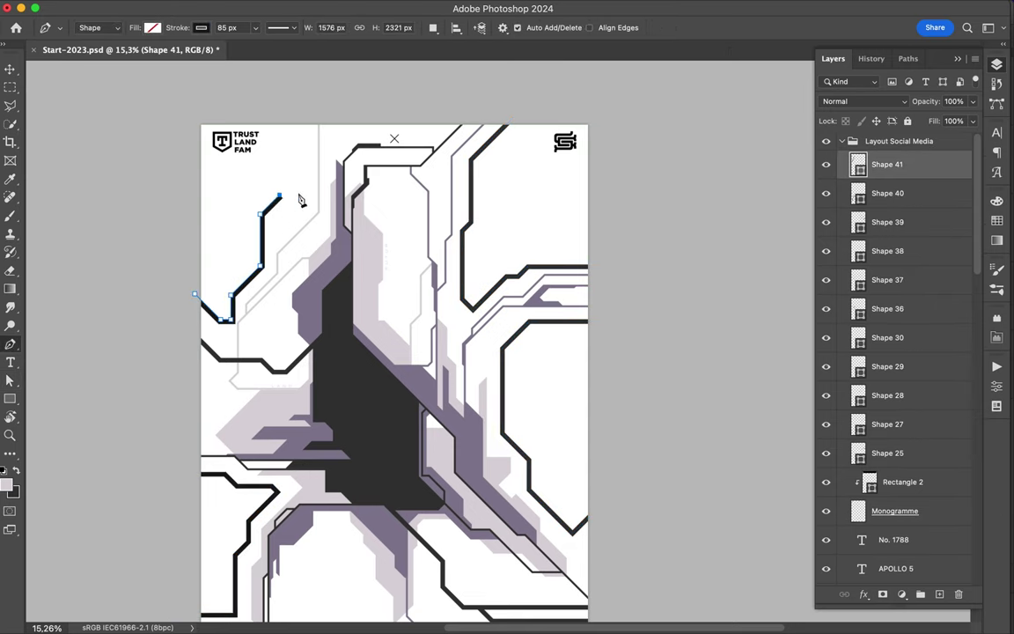
key(v)
scroll(459, 135, down, 3)
scroll(295, 254, up, 3)
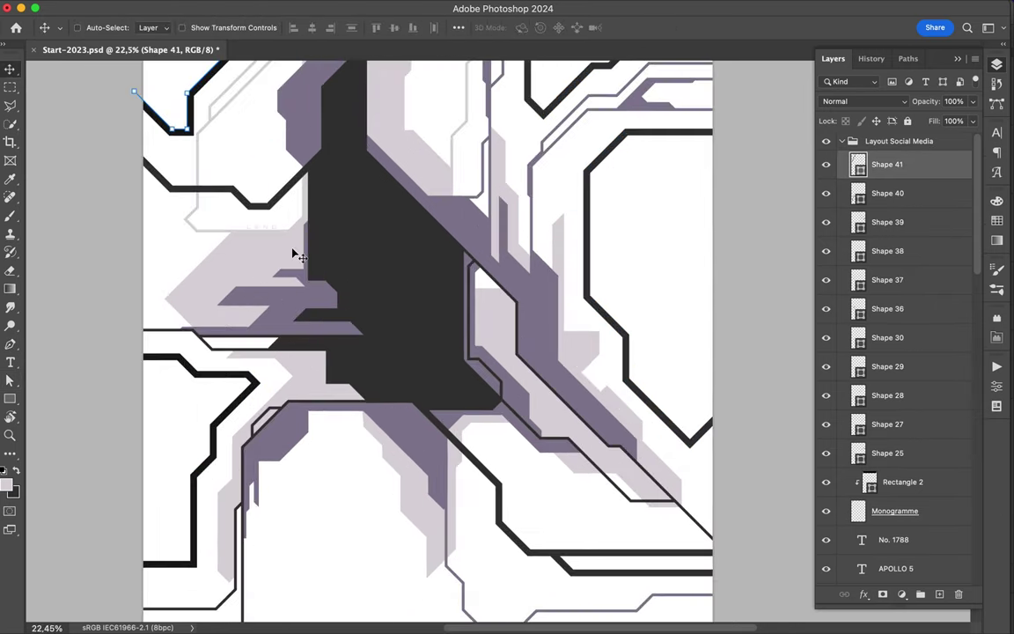
Step: Draw a purple-filled wedge beside the silhouette's left arm
key(p)
click(275, 307)
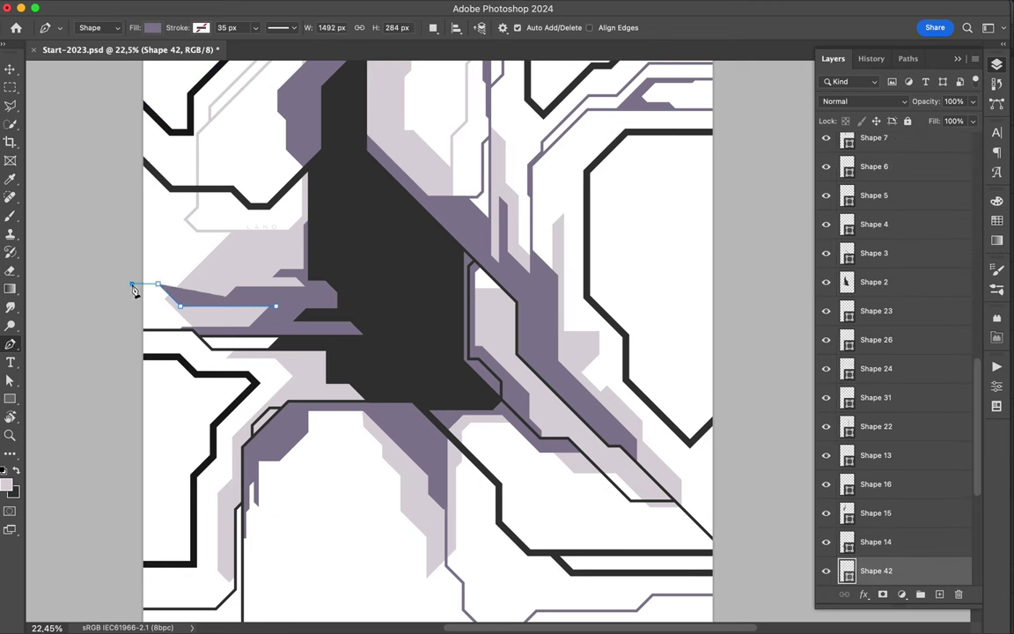
click(193, 27)
click(244, 28)
key(Escape)
key(v)
Step: Nudge the lower outline's left segment up and left with Direct Selection
scroll(245, 189, down, 3)
key(p)
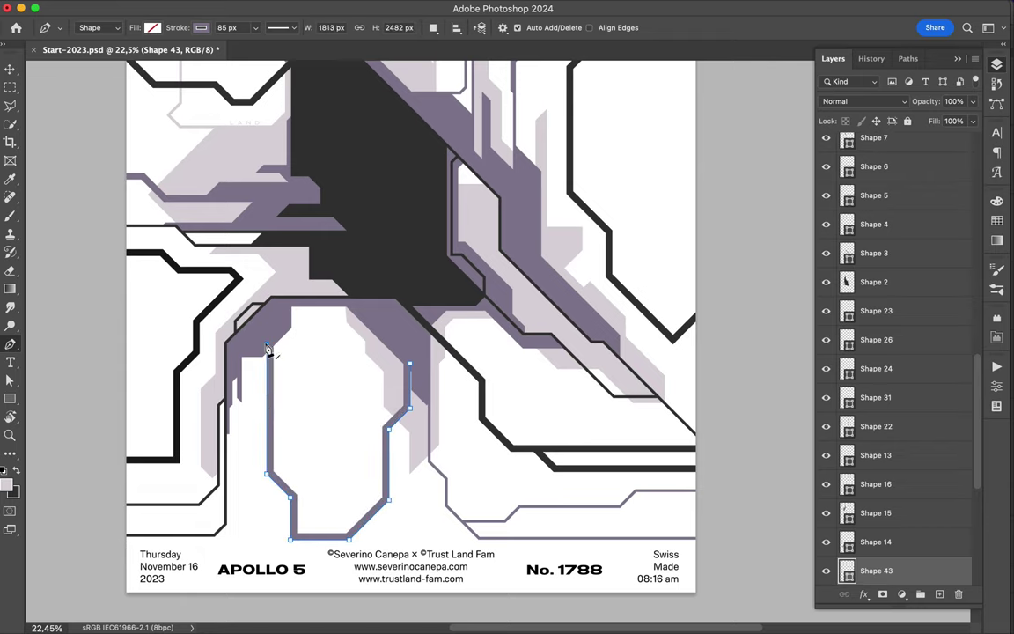
key(a)
drag(268, 420, 263, 413)
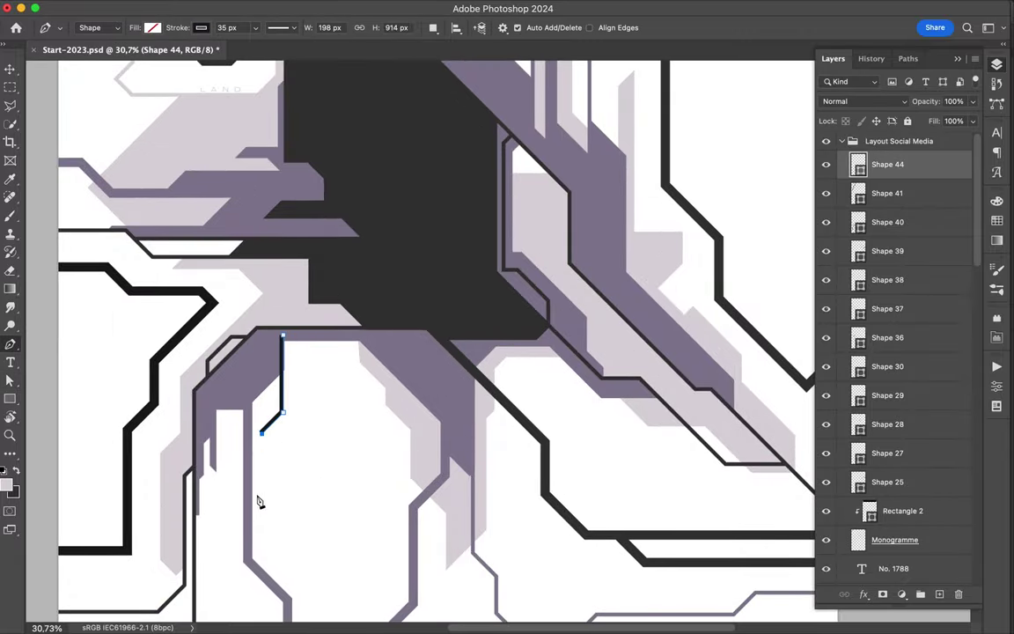
Step: Extend Shape 44's thin line downward with a new lower corner point
scroll(271, 528, down, 2)
click(265, 493)
click(303, 531)
key(a)
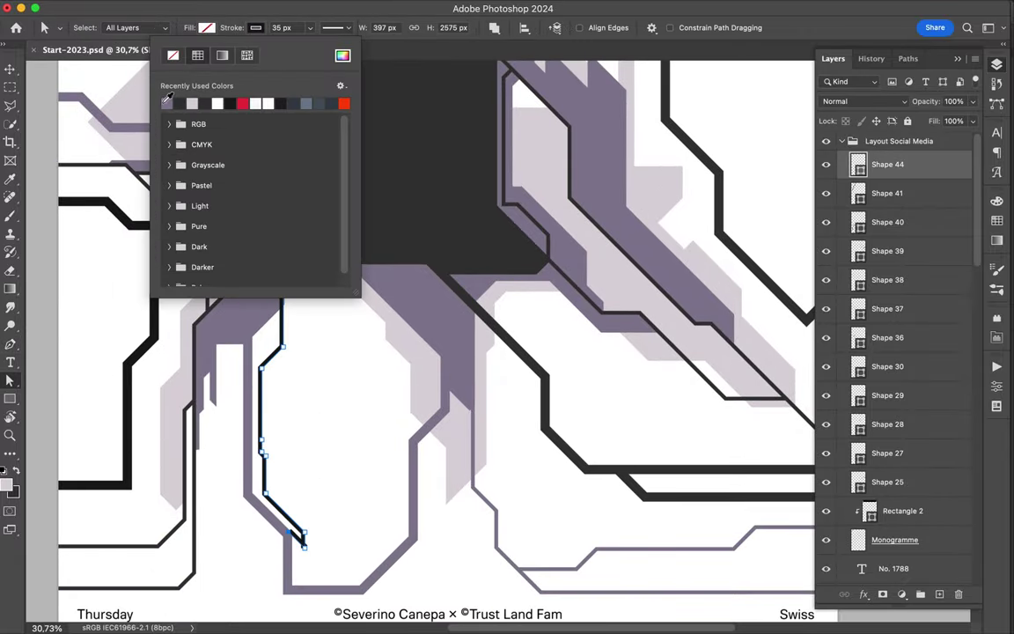
scroll(263, 464, up, 2)
scroll(185, 498, up, 4)
Step: Match Shape 44's stroke to 15 px purple, keeping the current stroke alignment
click(497, 235)
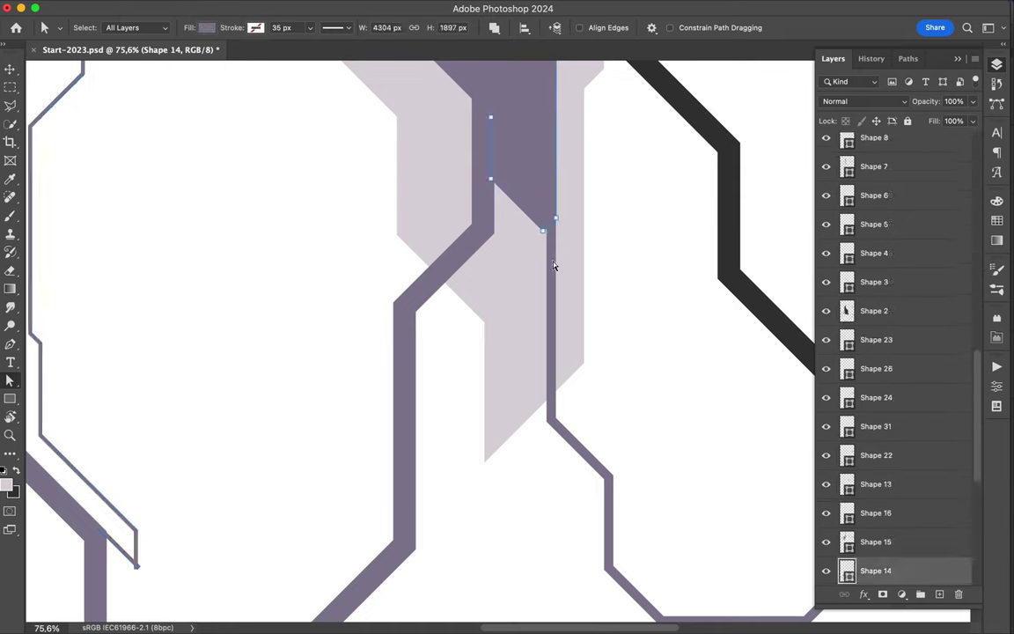
scroll(571, 290, down, 2)
scroll(343, 434, left, 3)
scroll(344, 434, down, 2)
click(251, 379)
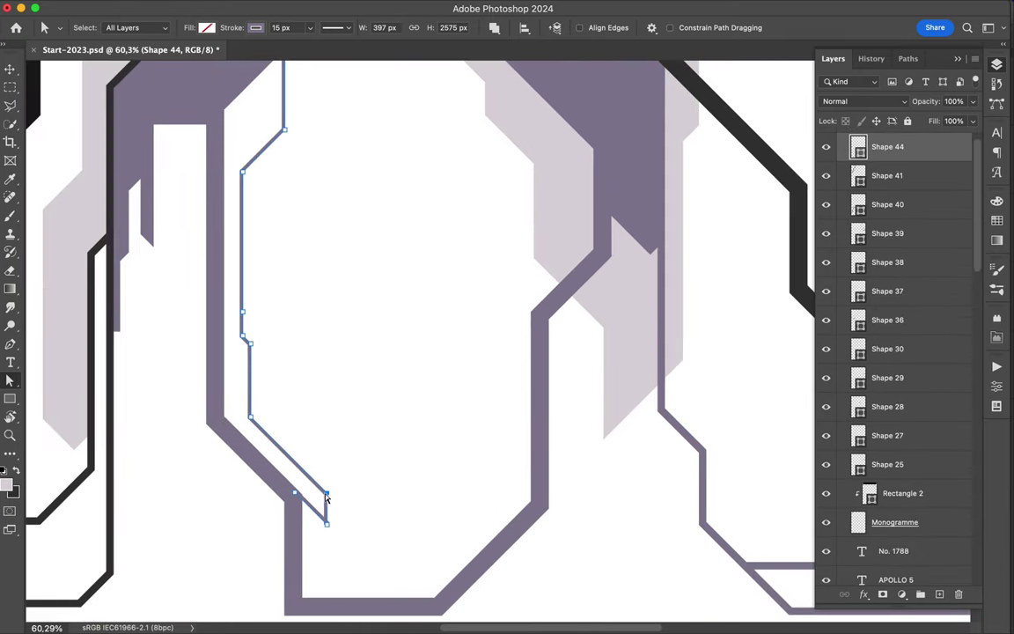
click(335, 28)
click(286, 179)
click(282, 195)
scroll(208, 460, up, 3)
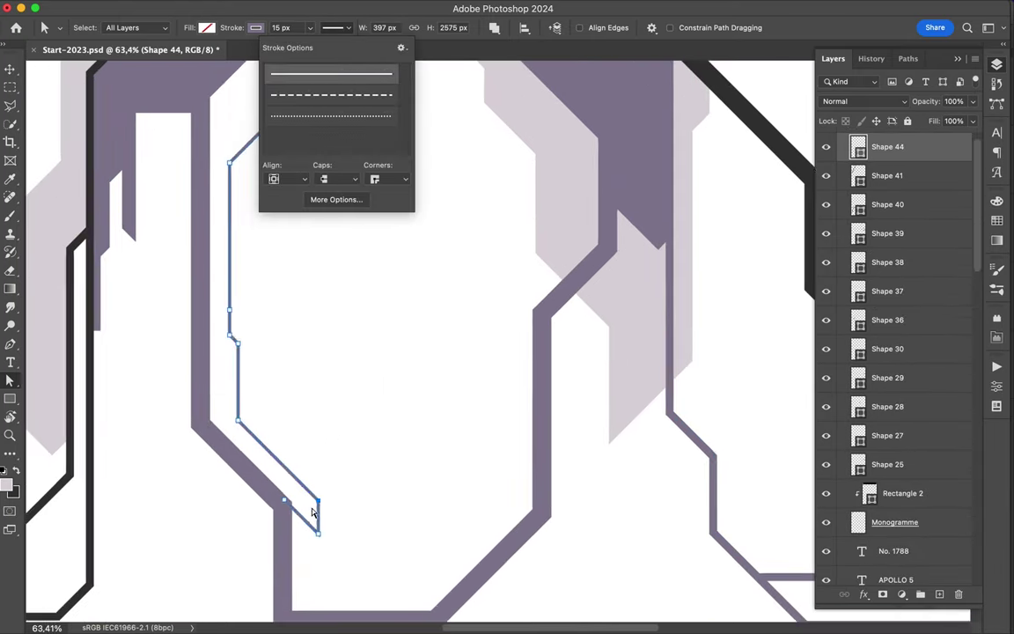
click(328, 476)
Step: Reposition an anchor on Shape 44's thin inner line
scroll(329, 488, down, 2)
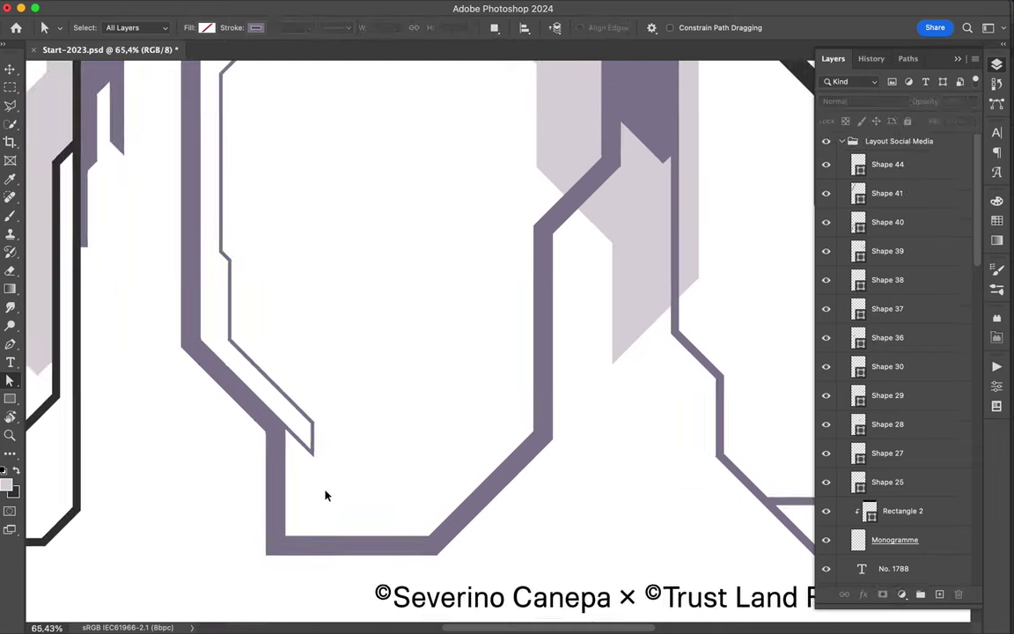
scroll(401, 485, up, 5)
click(324, 523)
key(l)
drag(321, 523, 318, 518)
key(a)
scroll(96, 280, up, 3)
Step: Draw Shape 45, a short thin parallel line inside the lower column
key(p)
scroll(95, 280, left, 2)
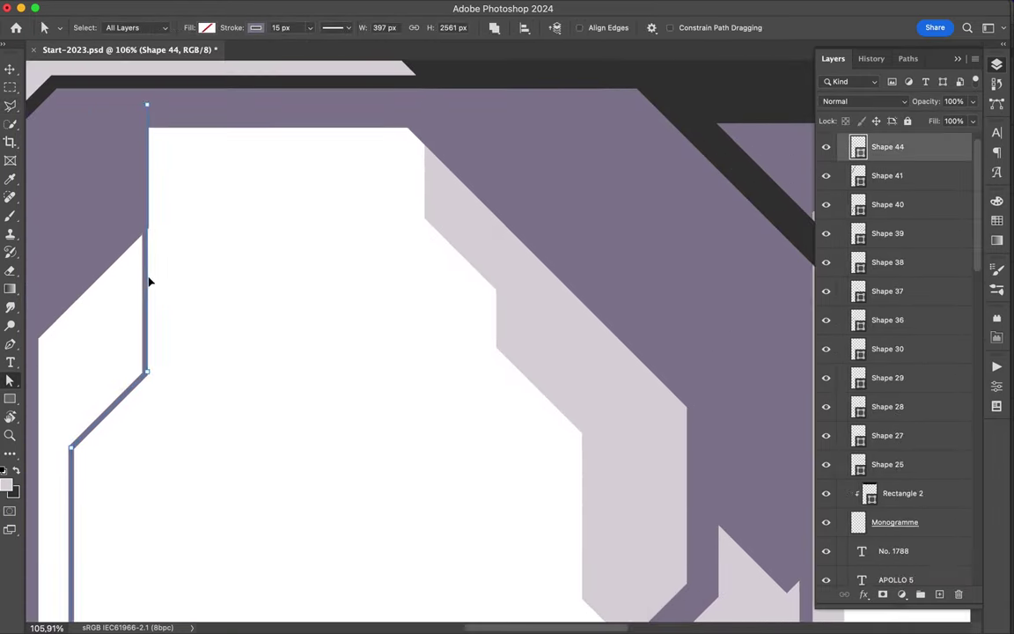
scroll(147, 281, down, 1)
scroll(191, 299, down, 2)
click(222, 252)
click(223, 361)
key(a)
Step: Draw Shape 46 beside the silhouette's lower right edge and move its layer lower
scroll(201, 407, up, 3)
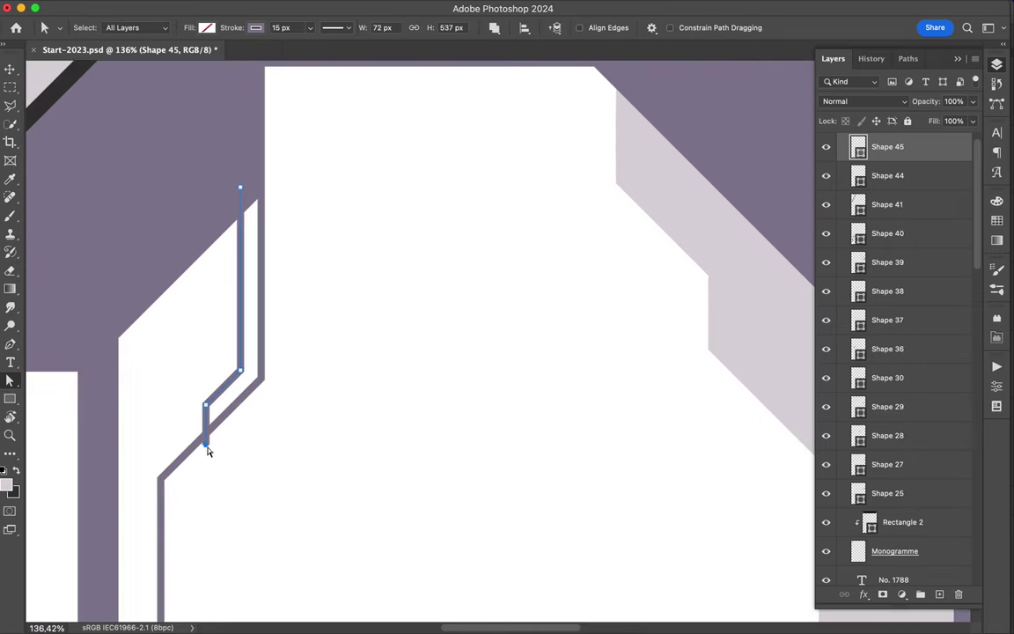
scroll(208, 439, down, 3)
scroll(498, 441, down, 2)
scroll(414, 267, down, 3)
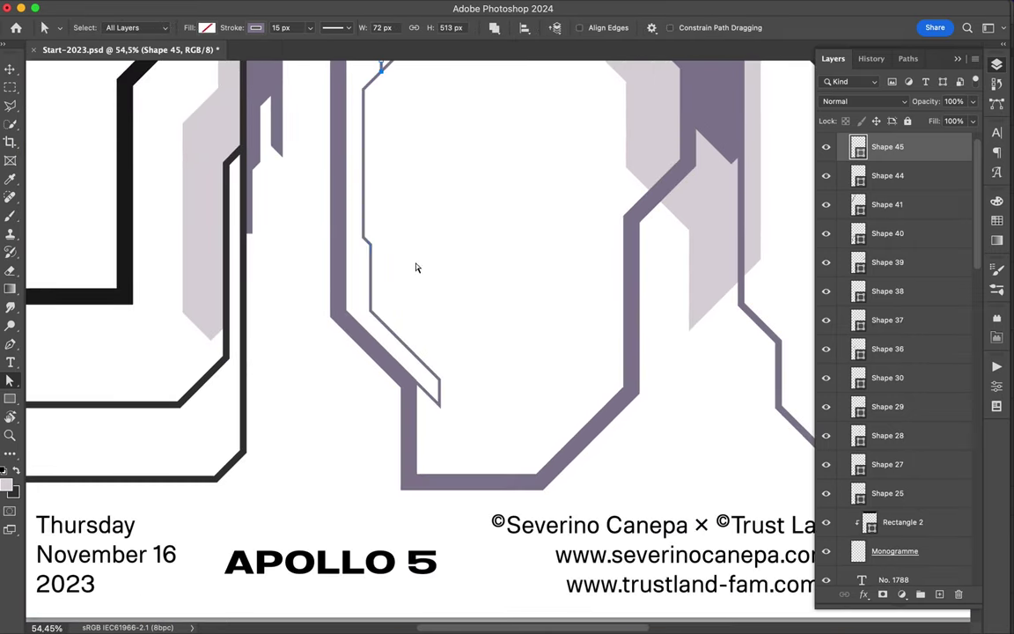
click(435, 421)
scroll(562, 335, down, 3)
scroll(562, 334, up, 2)
key(p)
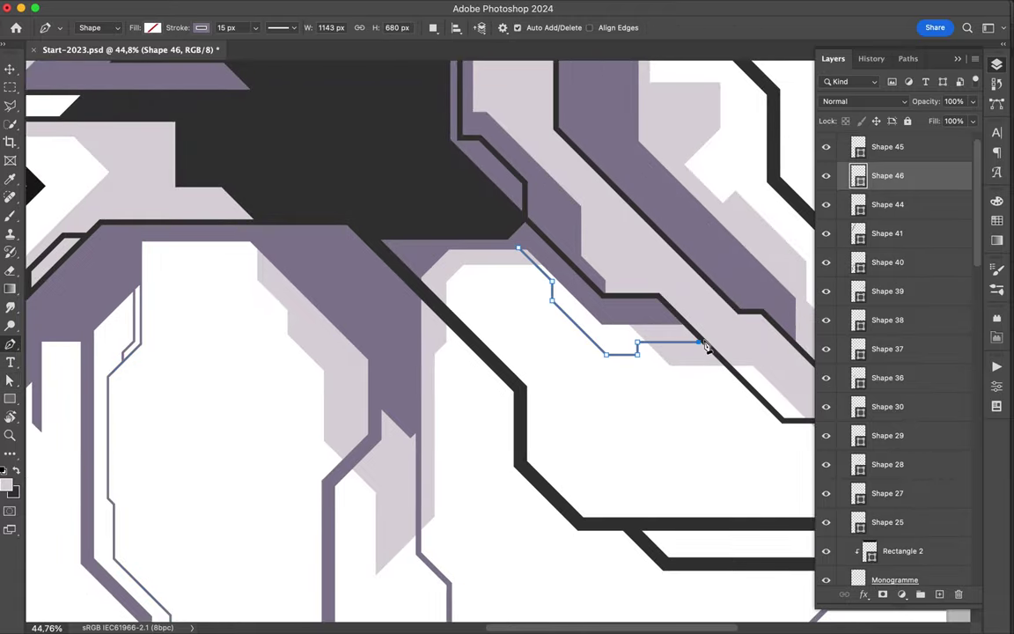
key(v)
drag(888, 175, 911, 566)
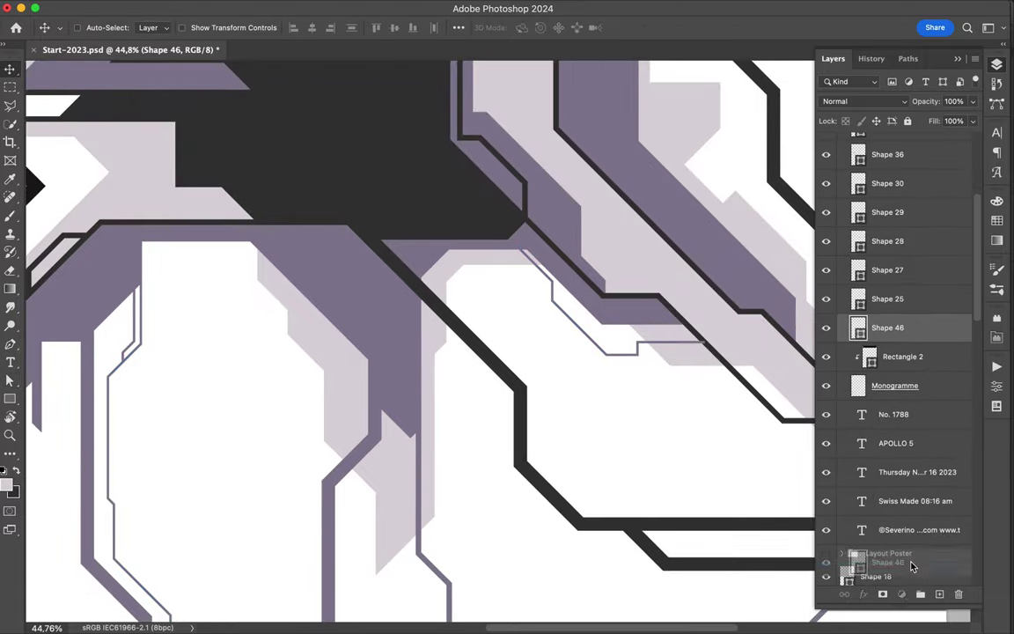
Step: Move Shapes 44–46 out of the Layout Social Media group and begin Shape 47 beside LAND
drag(911, 566, 837, 454)
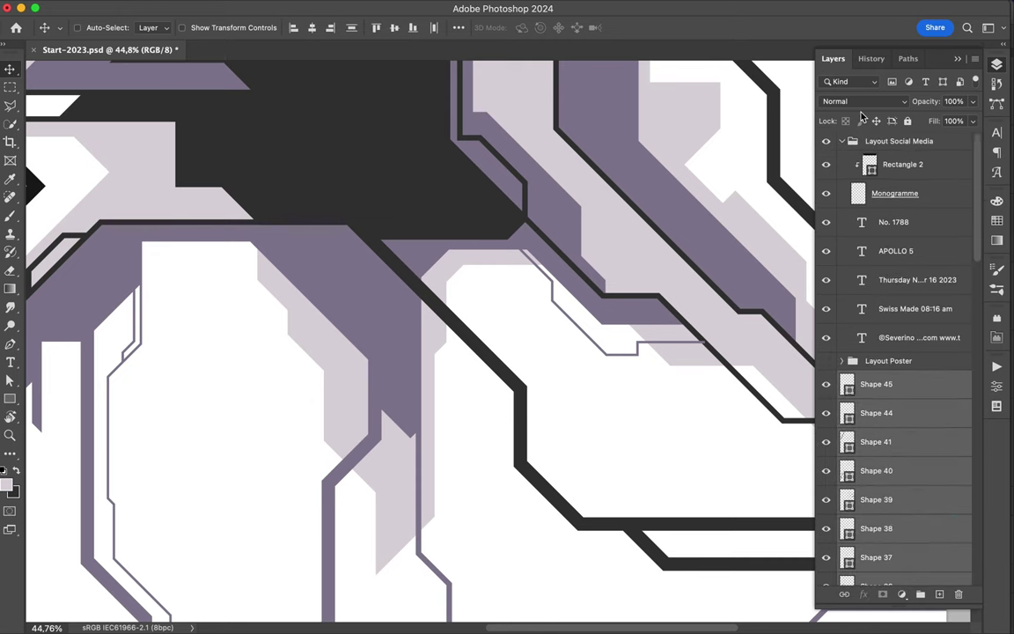
scroll(616, 323, down, 3)
key(a)
click(590, 348)
drag(881, 289, 896, 566)
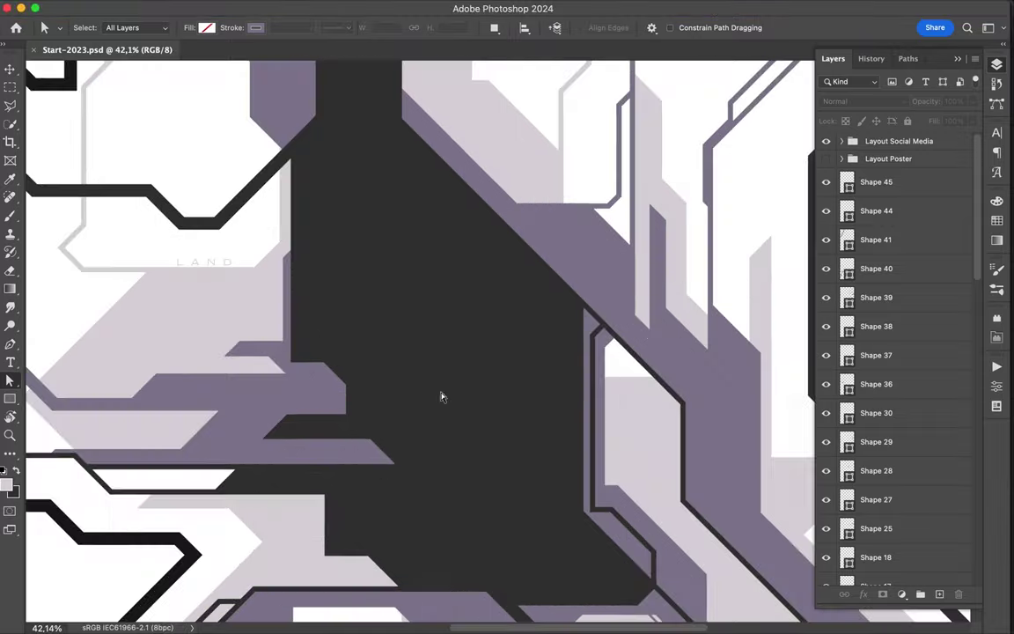
click(448, 172)
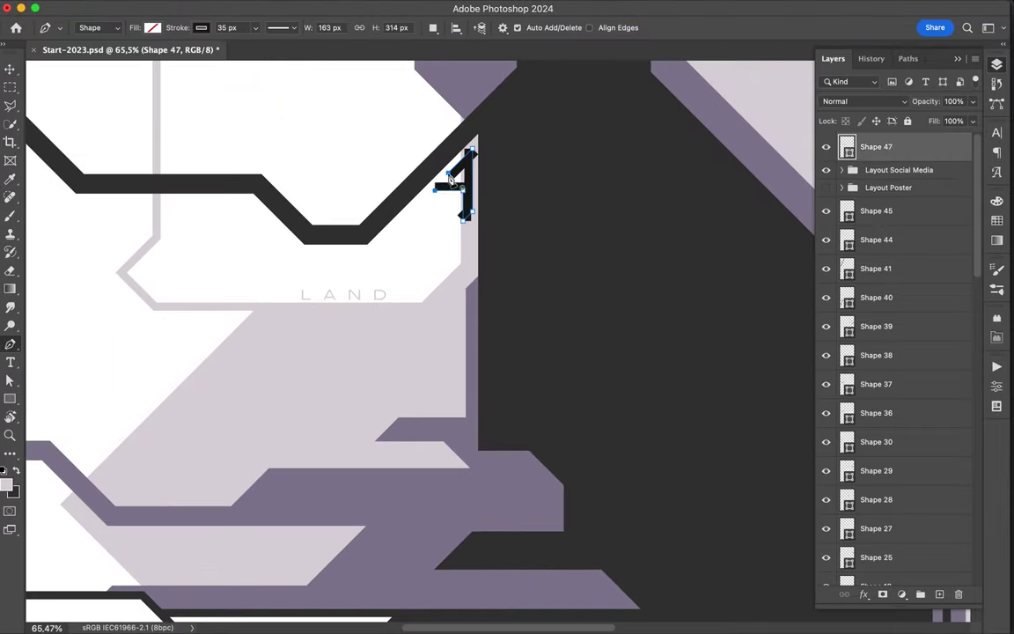
Step: Move Shape 47 below the groups, rasterize it, and trim it into a notch
scroll(449, 176, up, 3)
click(202, 27)
drag(876, 147, 881, 183)
right_click(880, 182)
click(843, 457)
key(l)
click(445, 187)
key(ctrl+d)
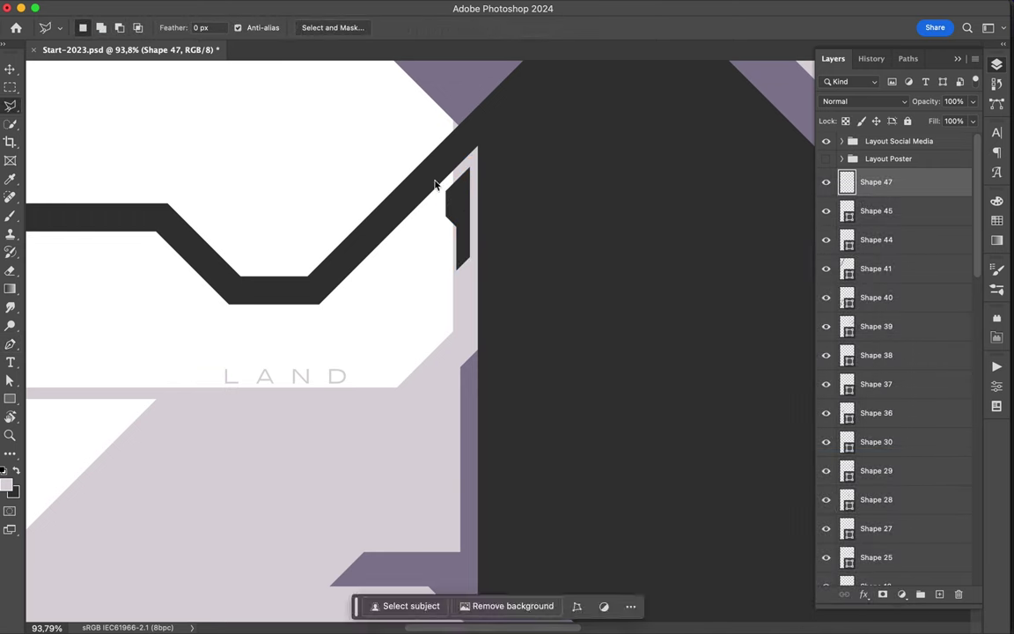
key(v)
Step: Draw Shape 48 along the silhouette's diagonal edge with a dark grey fill
scroll(462, 209, down, 3)
scroll(463, 209, down, 2)
scroll(414, 272, up, 5)
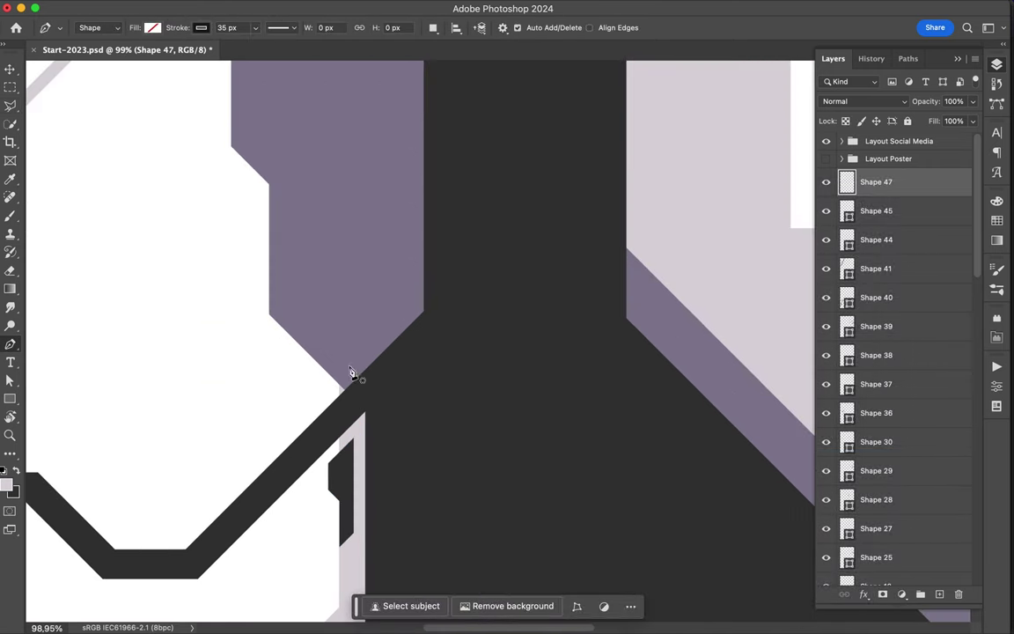
ctrl+click(357, 423)
key(l)
click(332, 431)
key(Escape)
key(p)
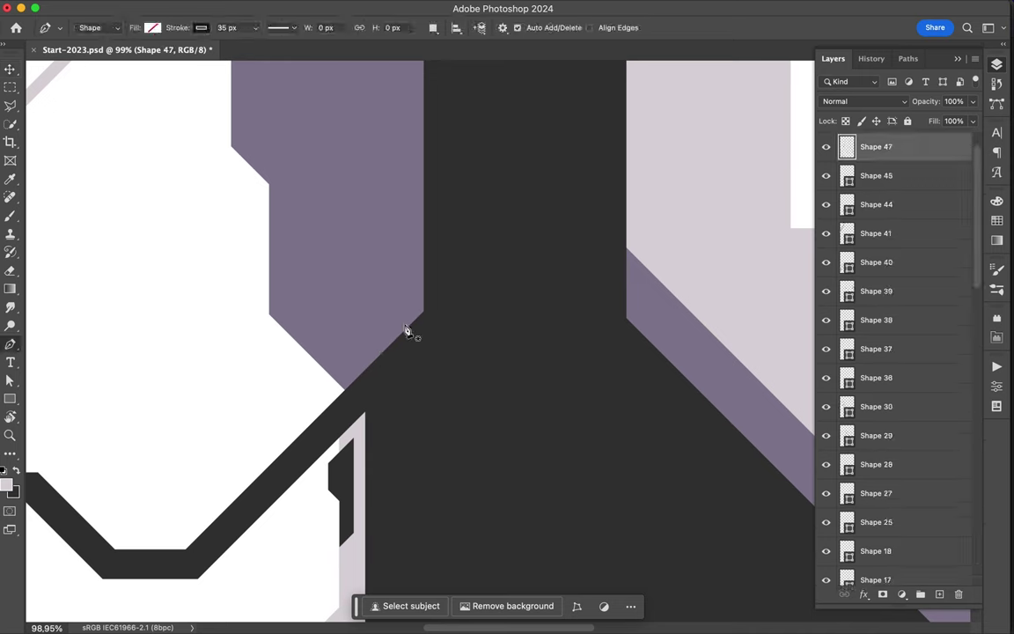
click(356, 368)
shift+click(419, 310)
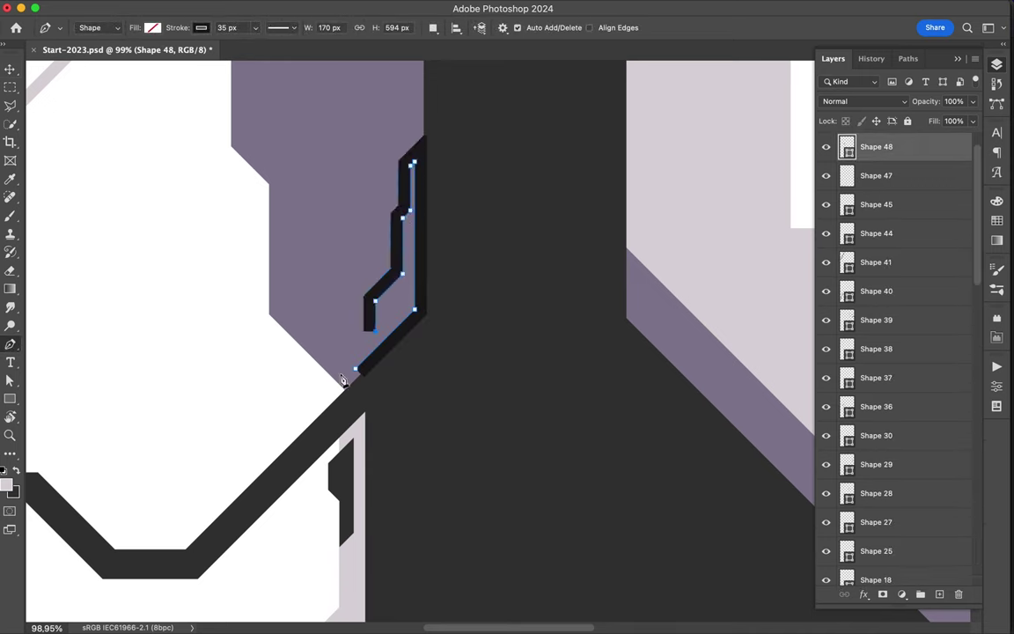
click(153, 28)
click(132, 102)
Step: Trim Shape 48 to a clean point with the Polygonal Lasso and nudge it into line
key(v)
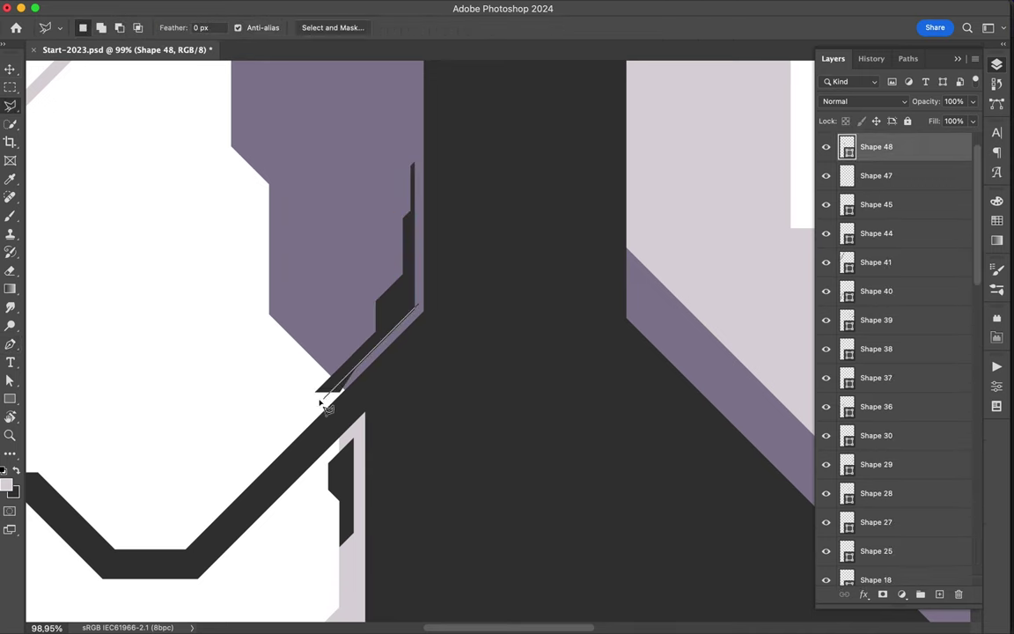
click(295, 427)
double_click(443, 401)
key(v)
click(872, 435)
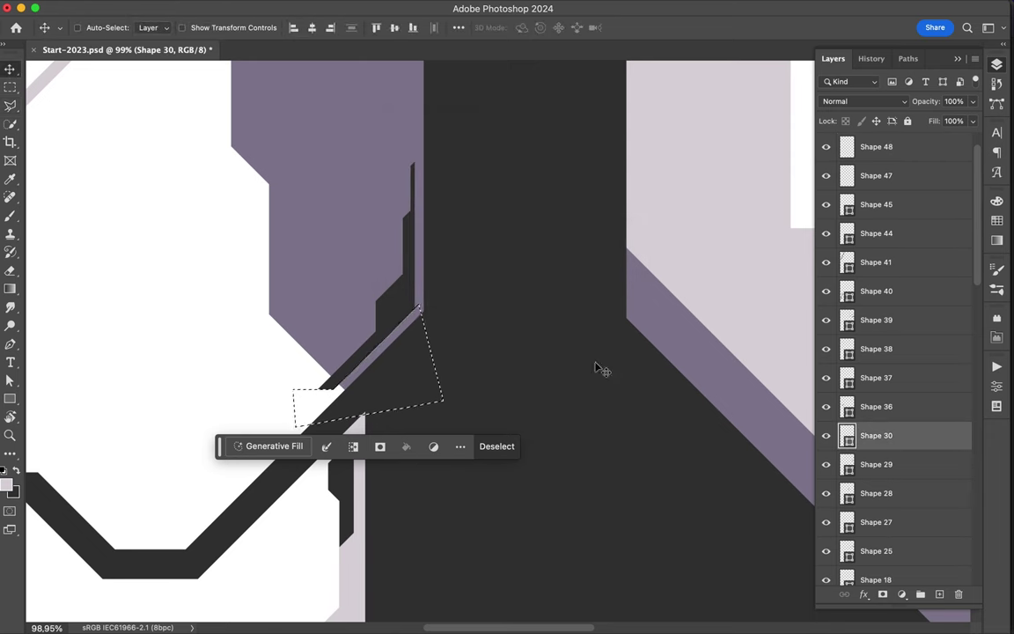
key(super+d)
drag(400, 305, 403, 301)
key(super+0)
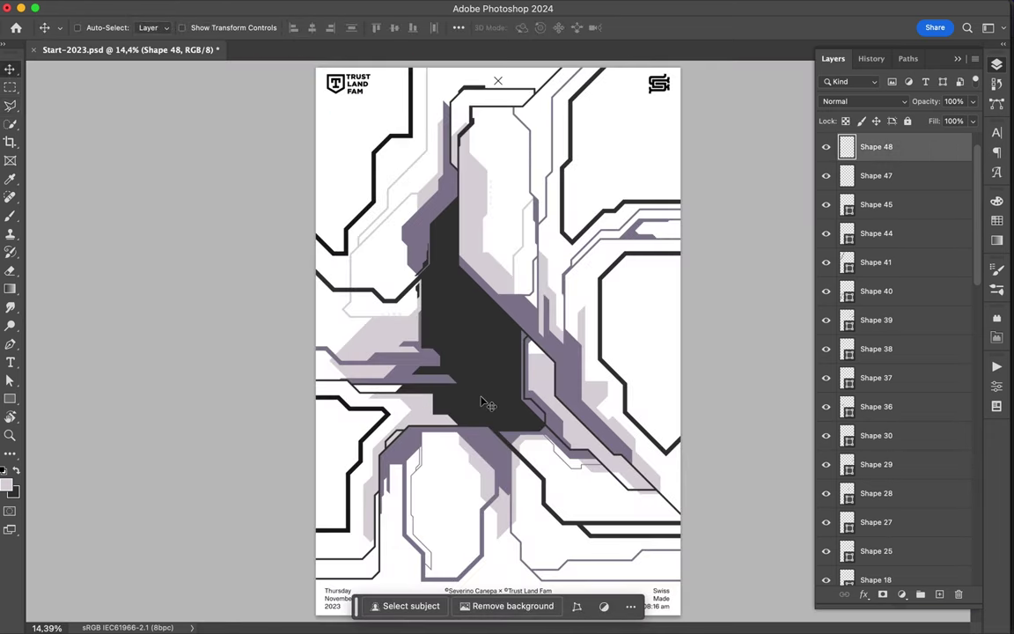
scroll(487, 405, up, 5)
Step: Draw a dark grey shape on the purple area and trim a triangular corner off it
key(p)
click(283, 350)
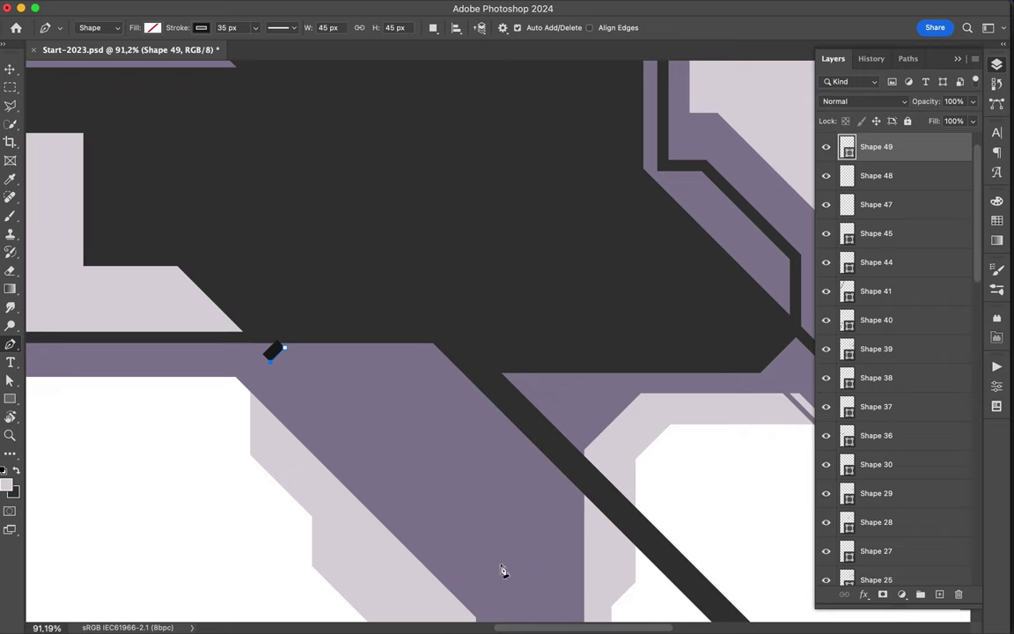
click(153, 27)
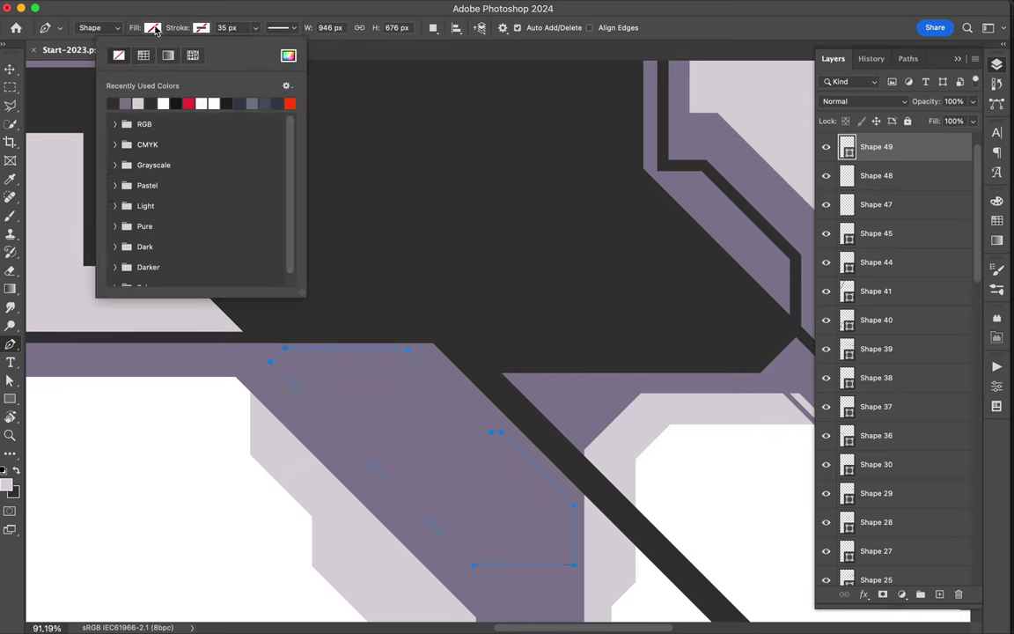
click(113, 102)
key(l)
click(454, 350)
click(280, 351)
click(330, 300)
key(m)
scroll(330, 296, down, 4)
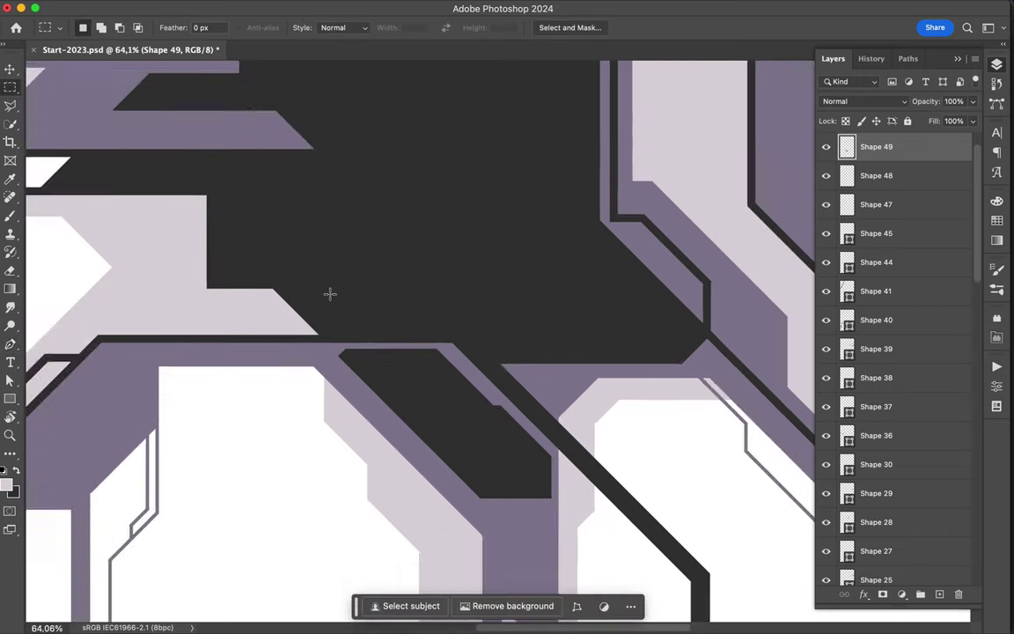
scroll(421, 258, up, 2)
scroll(421, 258, up, 2)
Step: Draw a dark L-shaped piece at the silhouette edge
key(p)
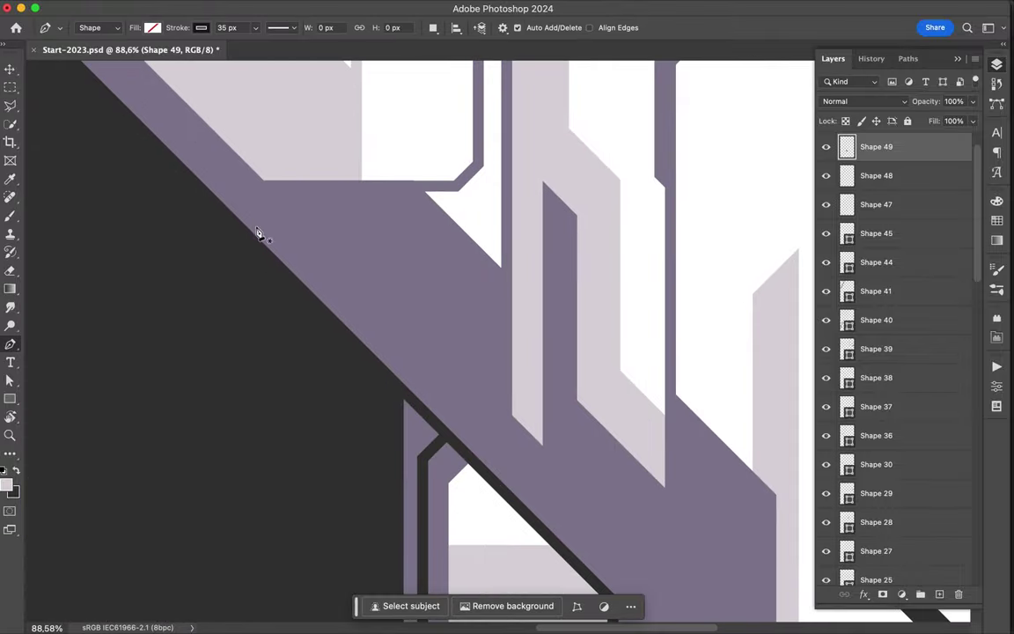
click(257, 226)
click(257, 194)
click(322, 195)
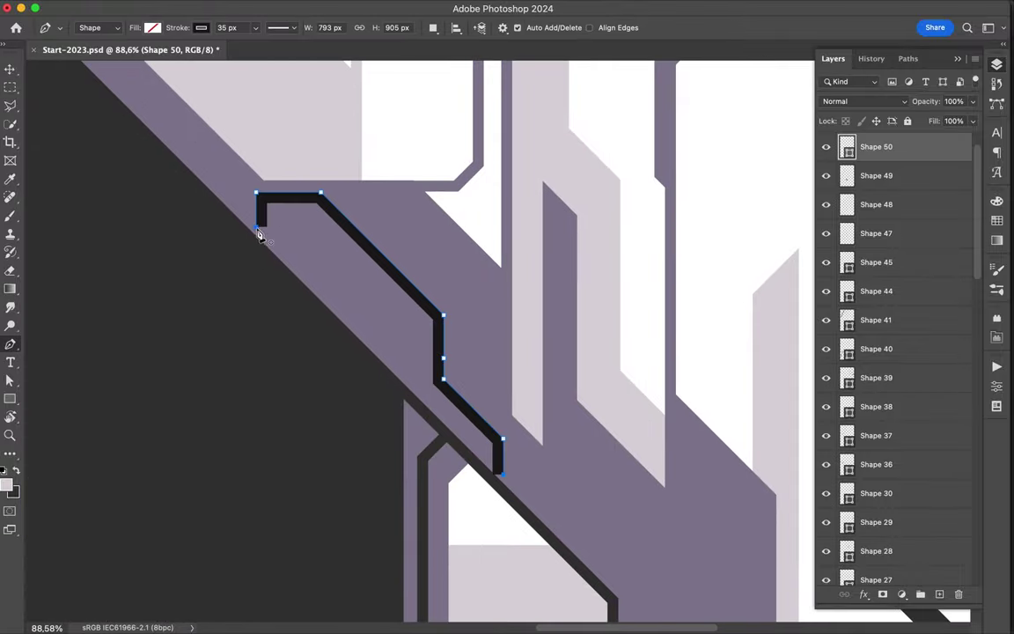
click(203, 29)
click(112, 103)
Step: Cut a triangular corner from the L-shaped piece and nudge it up and left
key(l)
click(244, 212)
click(293, 414)
double_click(519, 500)
key(ctrl+d)
key(v)
drag(423, 340, 392, 313)
scroll(392, 312, down, 5)
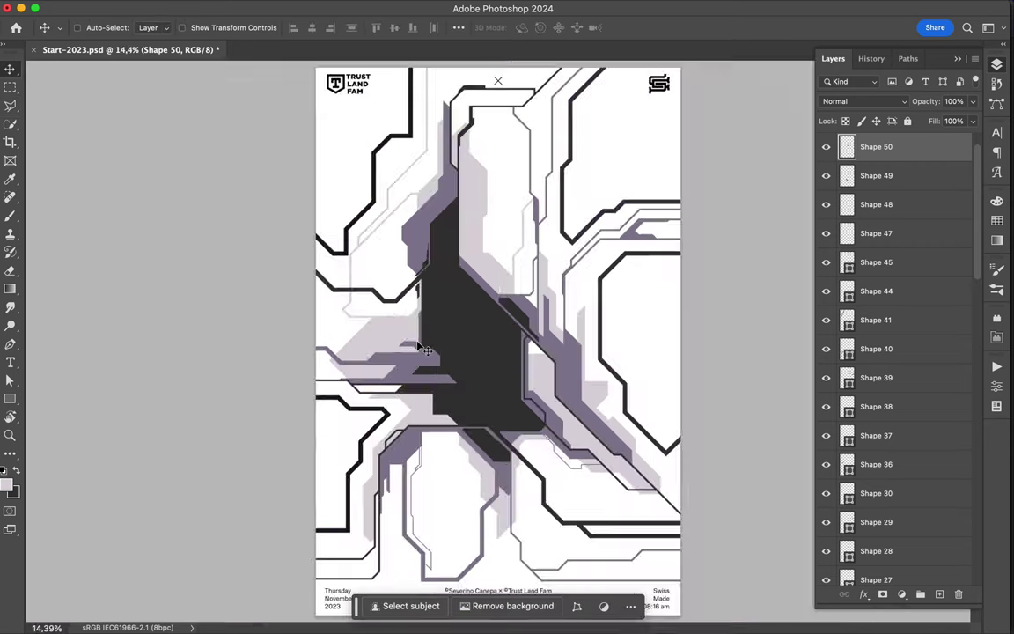
scroll(162, 294, up, 3)
Step: Draw a dark horizontal bar at the left of the silhouette
key(p)
scroll(163, 295, up, 3)
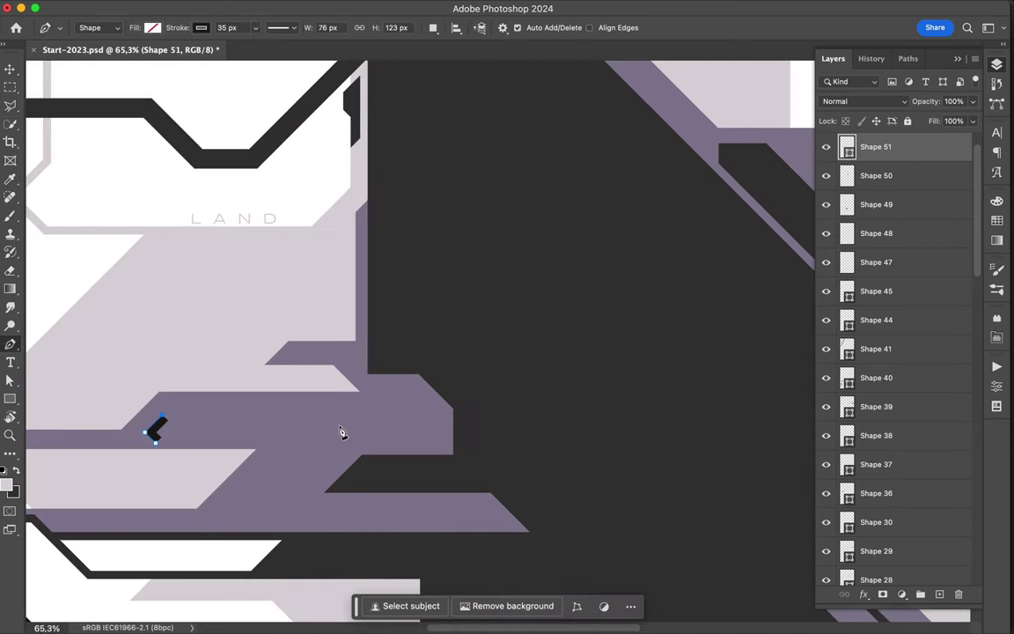
click(348, 418)
click(145, 433)
click(201, 27)
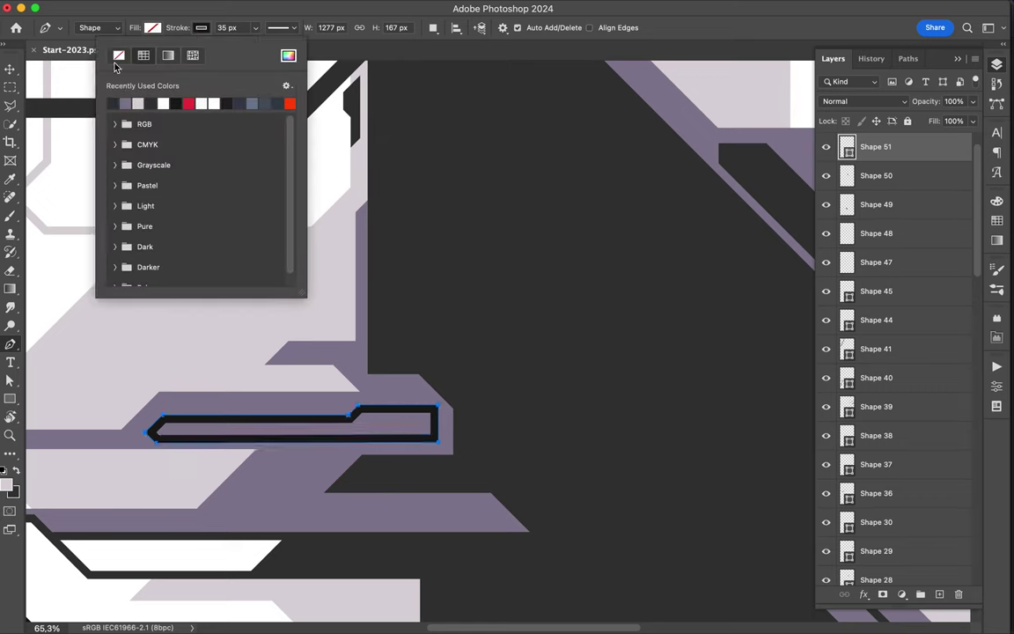
click(152, 27)
Step: Cut the end of the horizontal bar at an angle
right_click(876, 146)
key(Escape)
key(l)
drag(313, 402, 410, 457)
click(429, 407)
scroll(450, 354, down, 5)
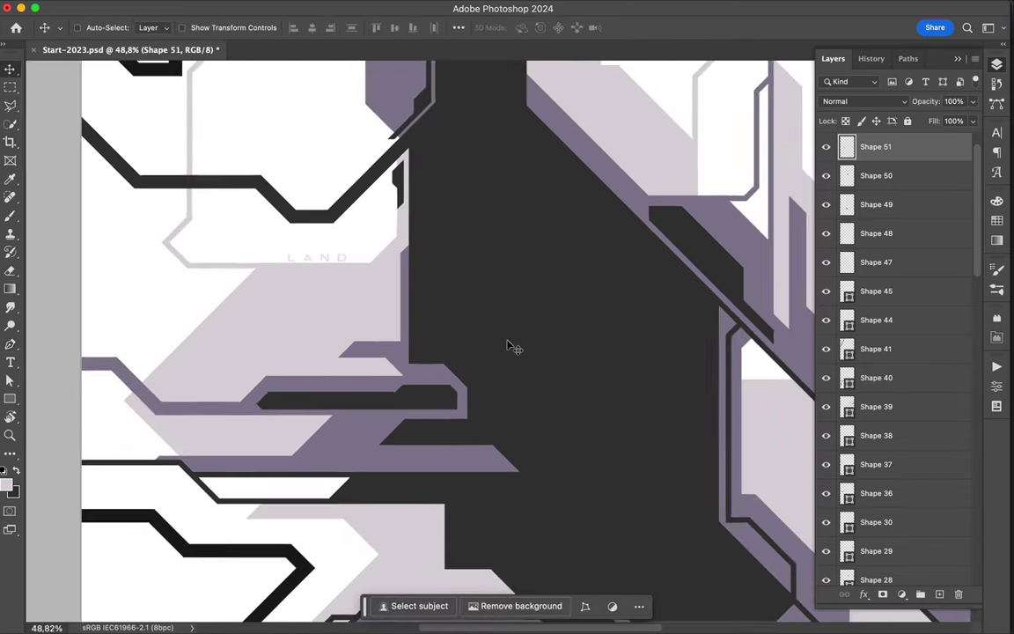
scroll(510, 346, up, 5)
scroll(505, 358, up, 3)
Step: Add a dark vertical strip along the lavender panel and trim part of it
key(p)
click(468, 407)
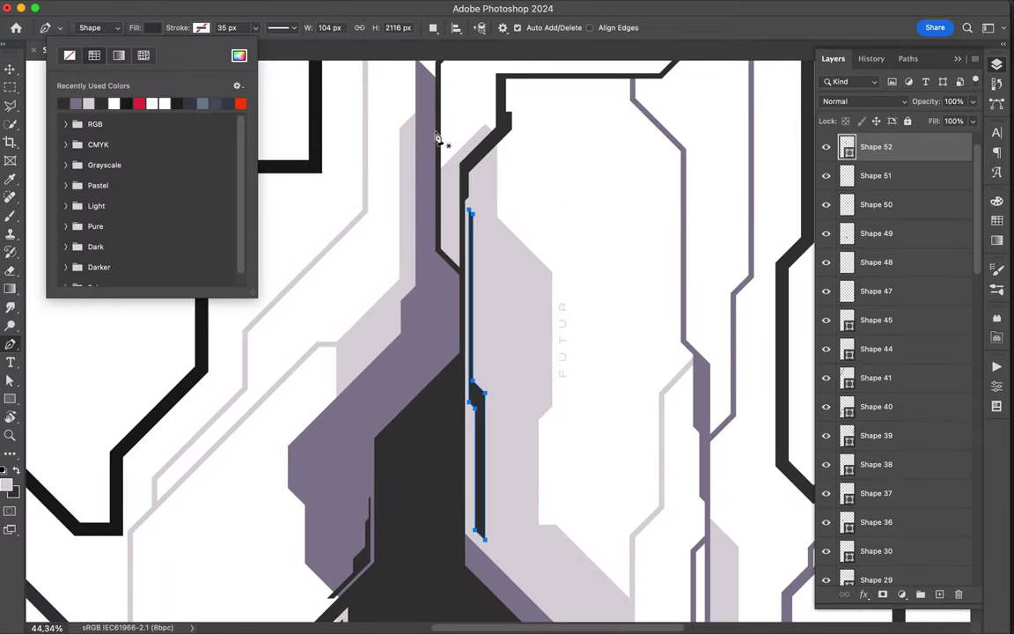
key(l)
key(ctrl+Return)
key(ctrl+d)
scroll(491, 197, down, 4)
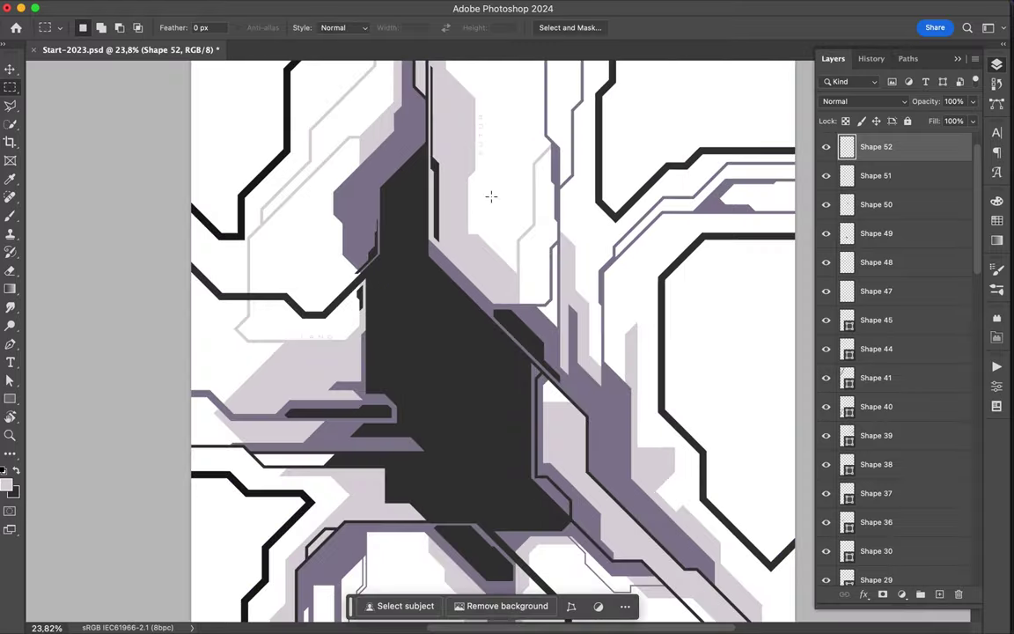
scroll(491, 197, up, 3)
Step: Draw a dark block beside the silhouette edge and rasterize it
key(p)
click(387, 307)
click(388, 287)
click(438, 287)
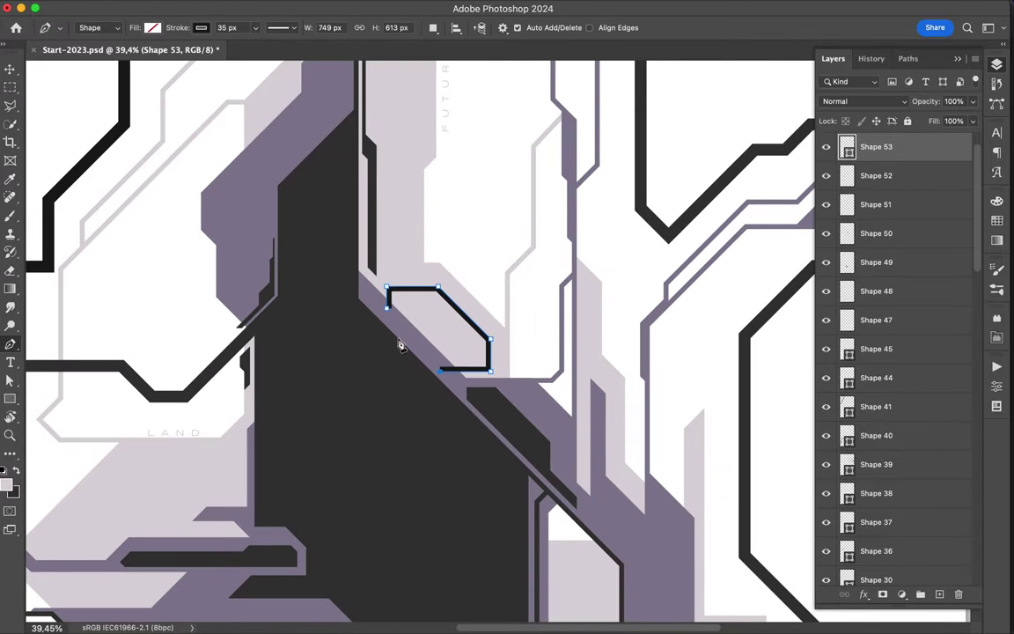
click(152, 27)
click(140, 102)
right_click(872, 146)
click(872, 429)
Step: Cut a corner off the dark block and nudge it up and left
key(l)
click(361, 310)
key(Delete)
key(ctrl+d)
key(v)
key(shift+Up)
key(shift+Left)
key(l)
Step: Copy a sliver of the block to a new layer and offset it upward
click(487, 354)
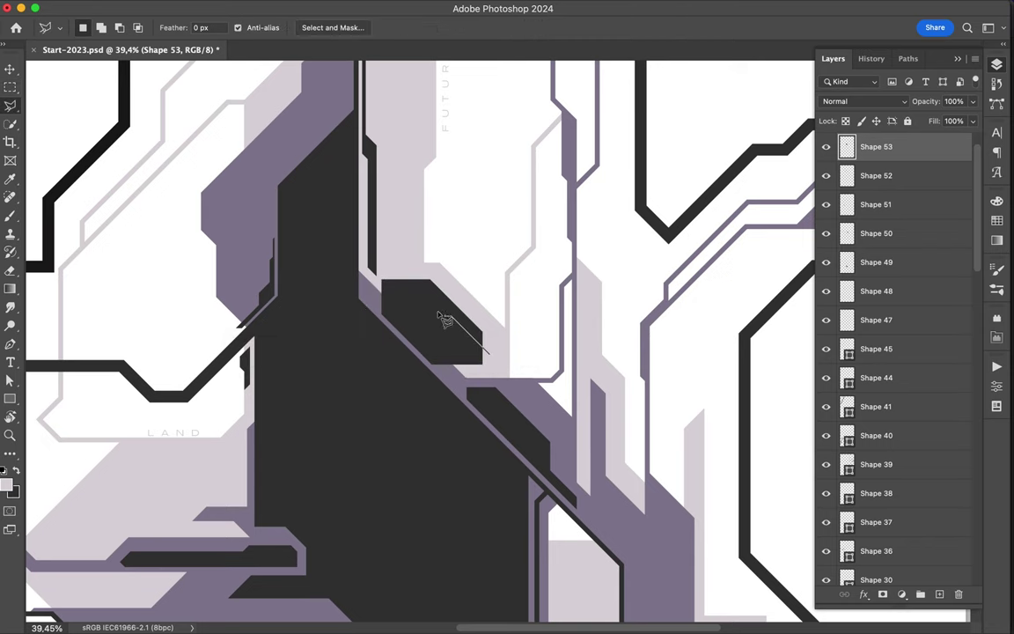
double_click(491, 357)
key(ctrl+j)
key(v)
drag(487, 303, 483, 290)
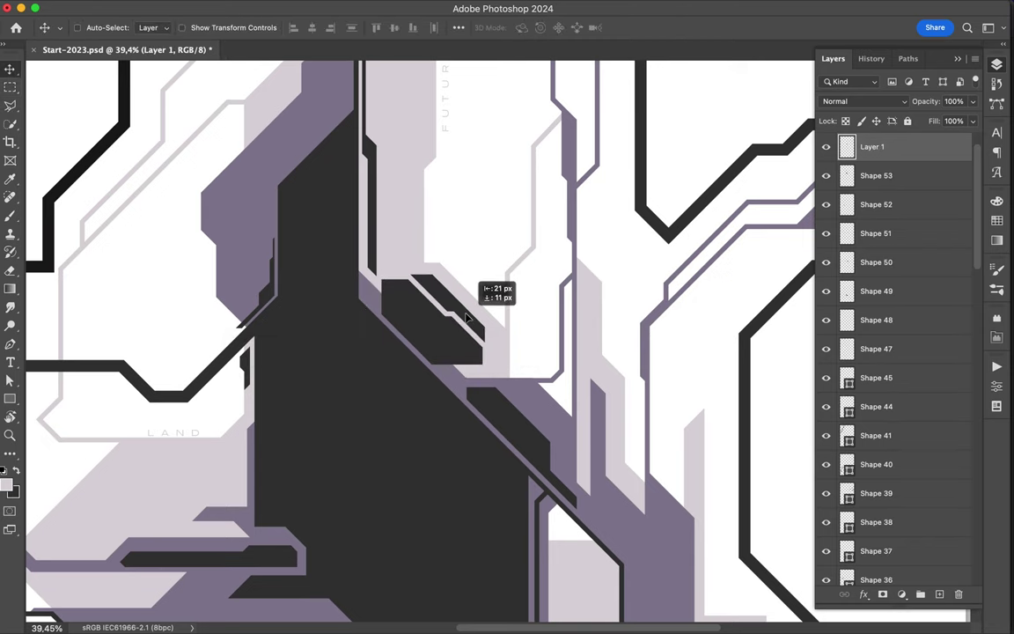
scroll(471, 321, down, 1)
scroll(473, 321, down, 3)
scroll(540, 373, up, 4)
Step: Draw a dark panel shape inside the lavender panel and rasterize it
key(p)
click(534, 380)
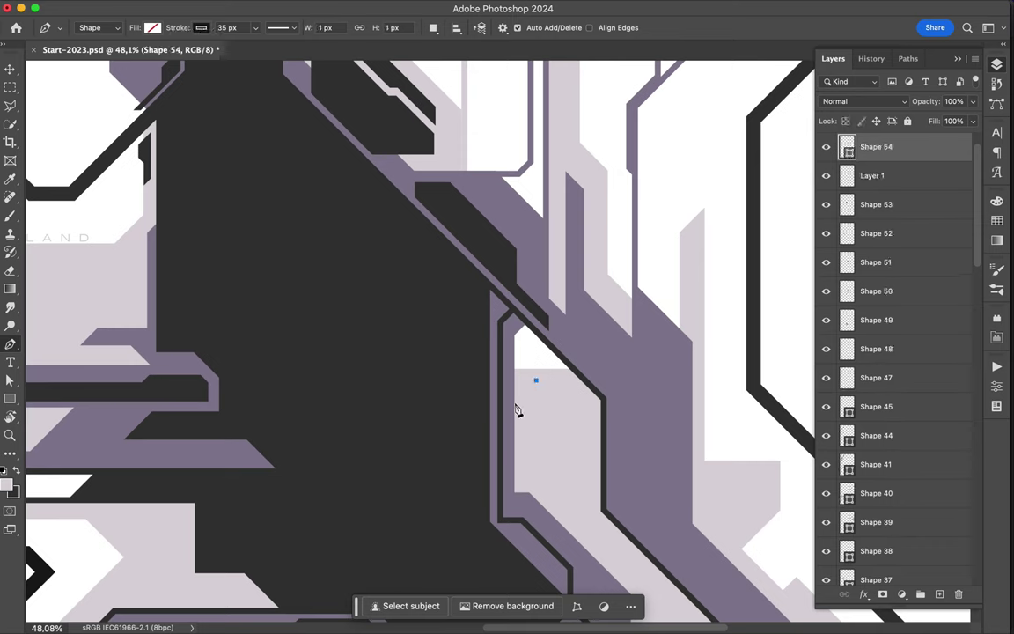
click(526, 471)
click(542, 489)
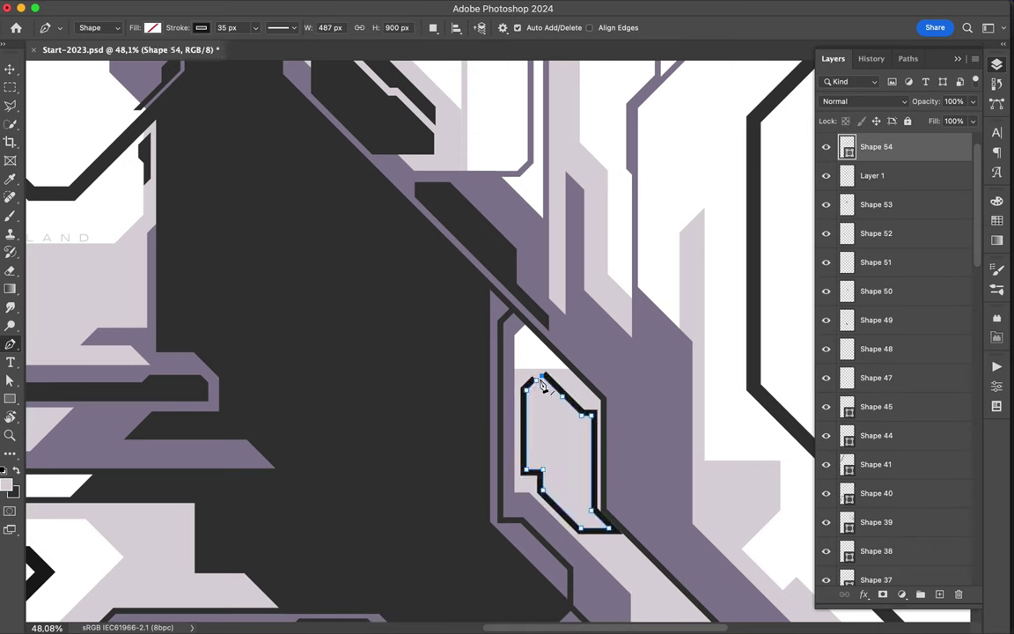
click(152, 27)
click(132, 101)
right_click(876, 146)
click(836, 421)
Step: Cut a slot out of the dark panel with a polygonal selection
key(l)
click(527, 398)
click(536, 362)
key(Delete)
key(ctrl+d)
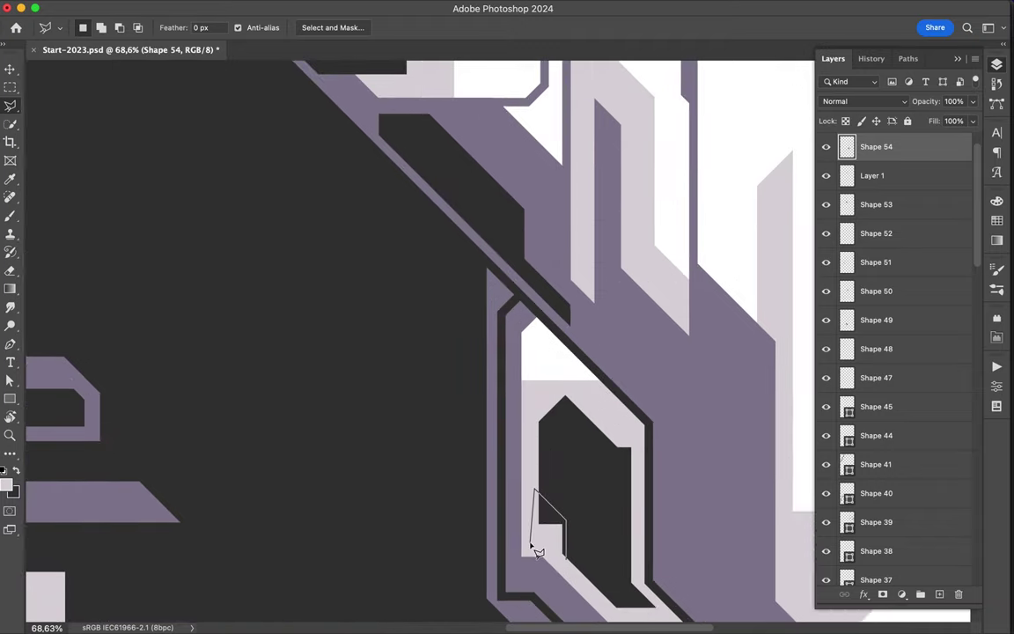
key(Escape)
alt+scroll(537, 552, down, 1)
click(618, 438)
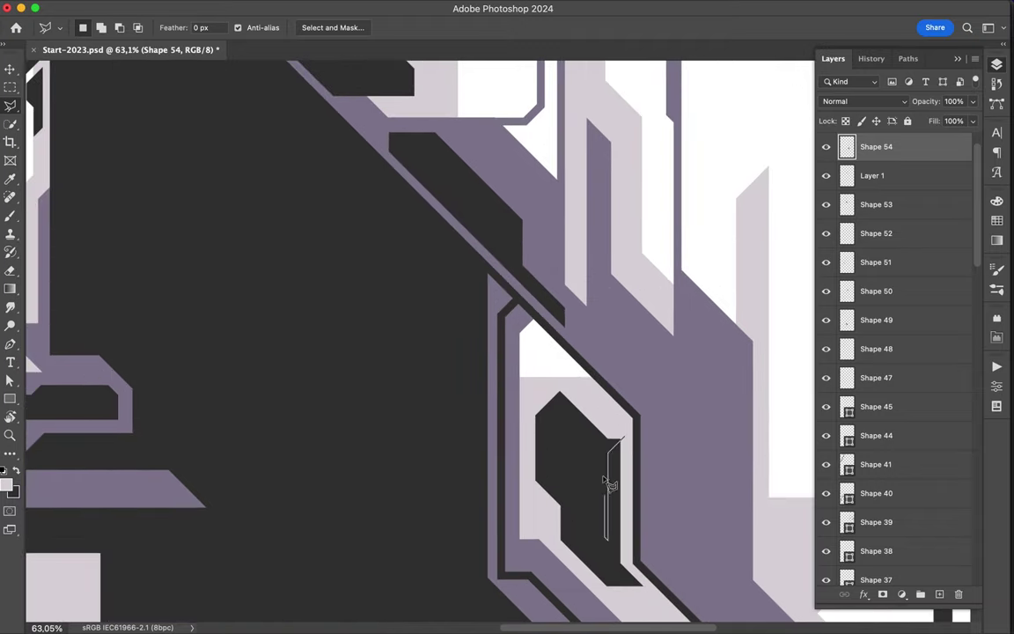
alt+scroll(627, 434, down, 2)
alt+scroll(627, 434, down, 5)
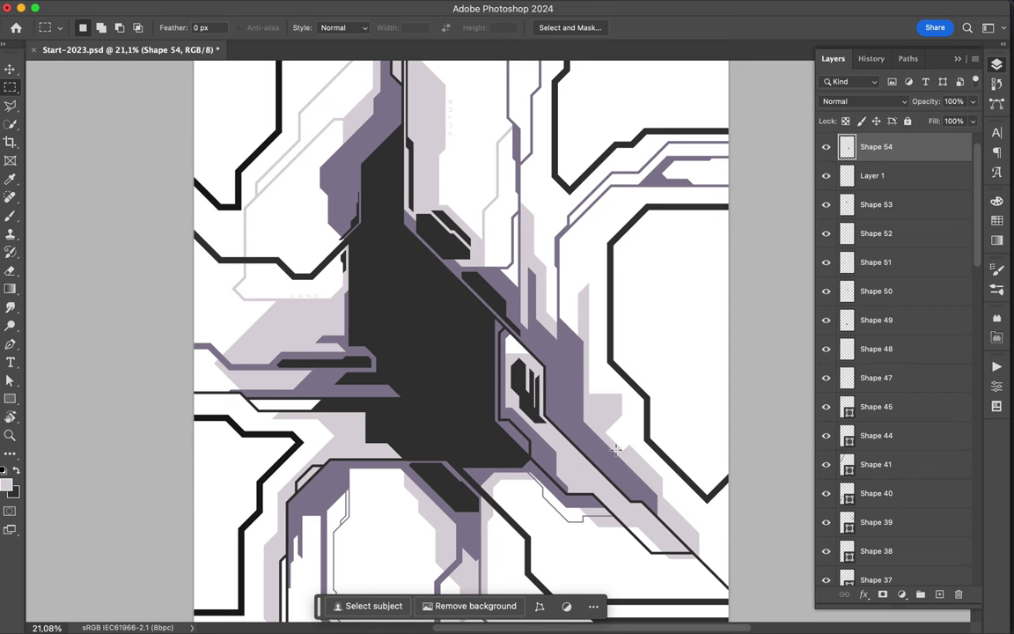
key(v)
alt+scroll(516, 476, down, 2)
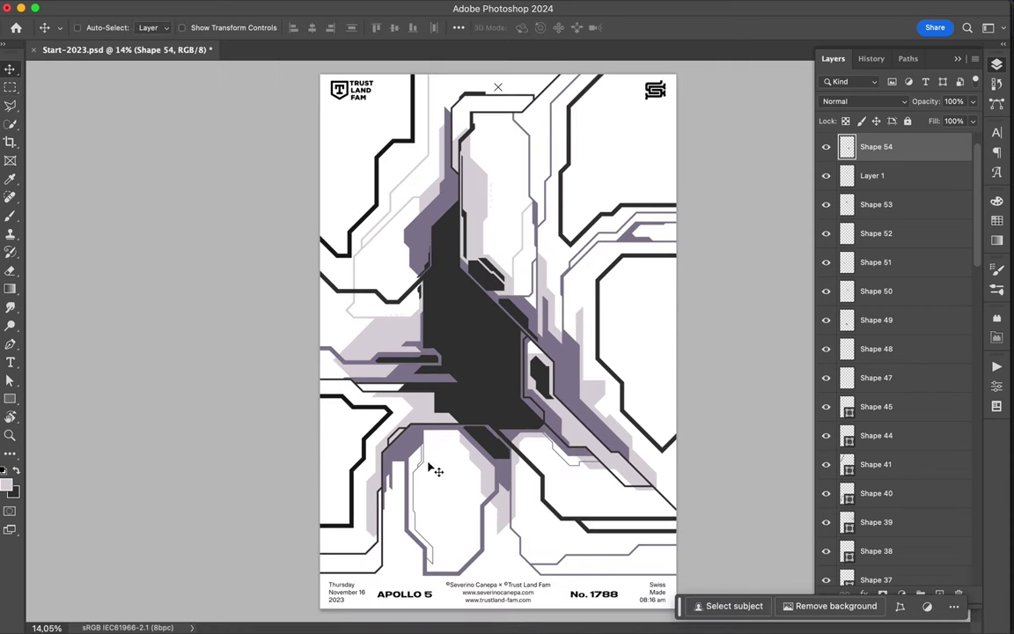
alt+scroll(390, 324, up, 6)
Step: Draw a purple-filled shape with no stroke below the word LAND
key(p)
click(202, 28)
click(388, 290)
click(393, 329)
click(299, 342)
click(247, 392)
click(213, 393)
click(253, 336)
click(286, 301)
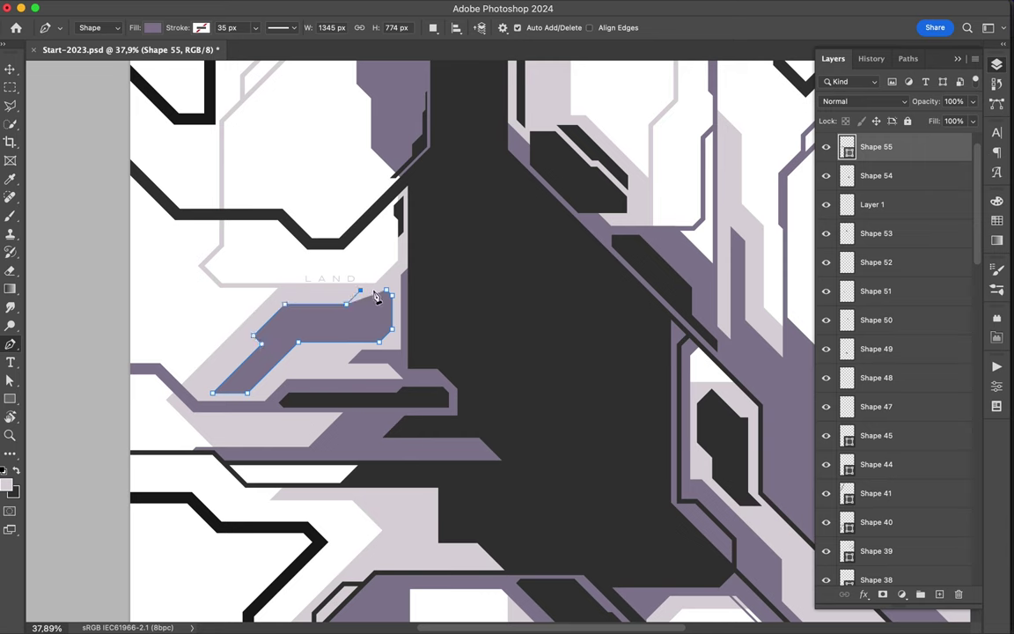
click(387, 290)
Step: Touch up the purple shape with a small Lasso selection, then deselect
alt+scroll(387, 290, up, 5)
alt+scroll(352, 328, down, 4)
key(l)
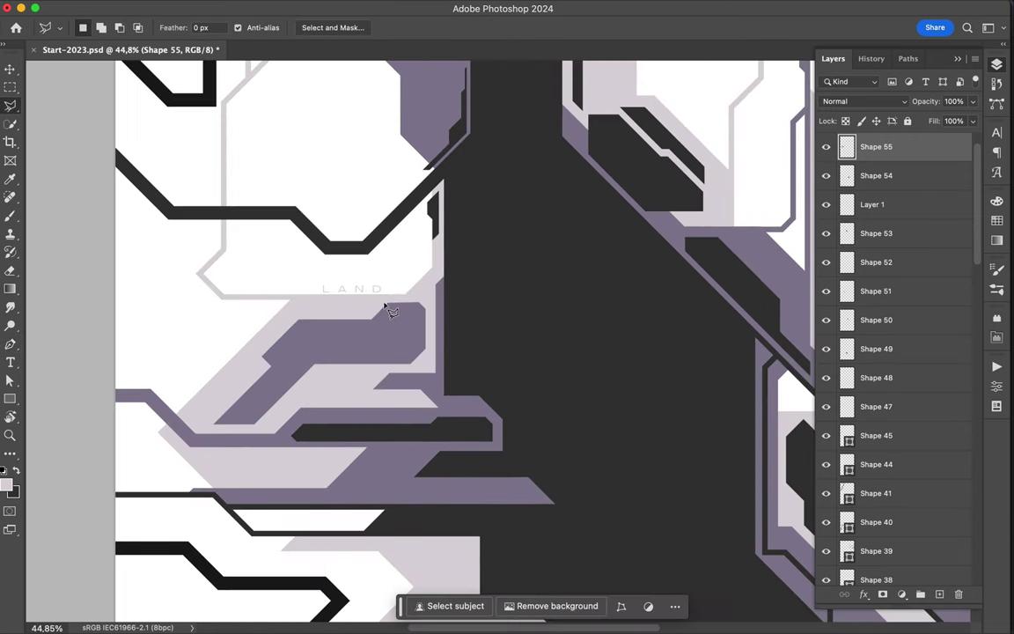
drag(385, 305, 386, 308)
key(ctrl+d)
Step: Draw a stepped stroked outline line under the purple shape
alt+scroll(498, 343, up, 3)
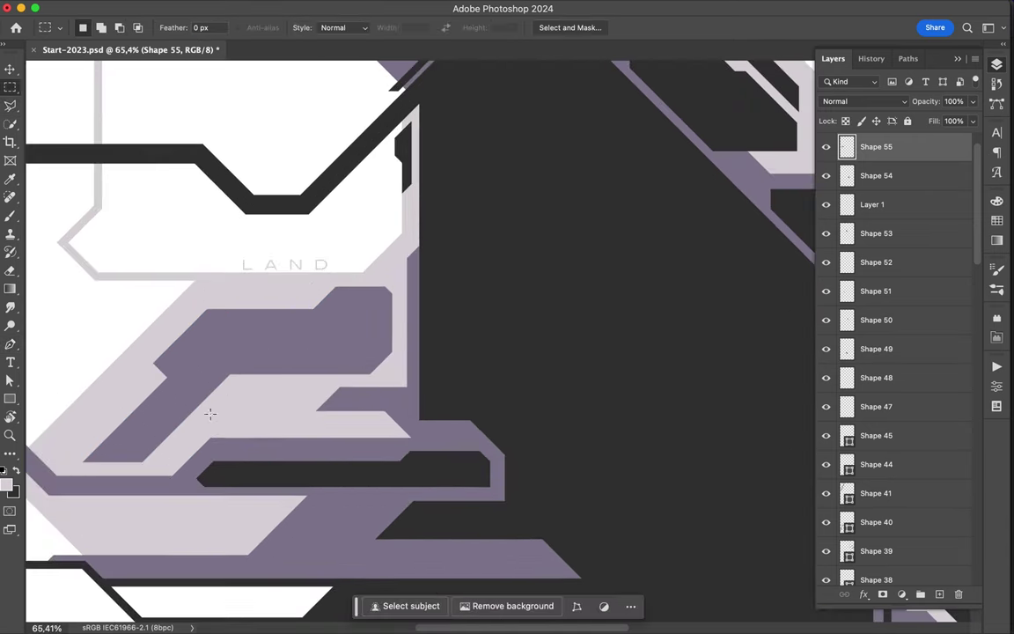
key(p)
click(200, 27)
click(130, 102)
click(393, 411)
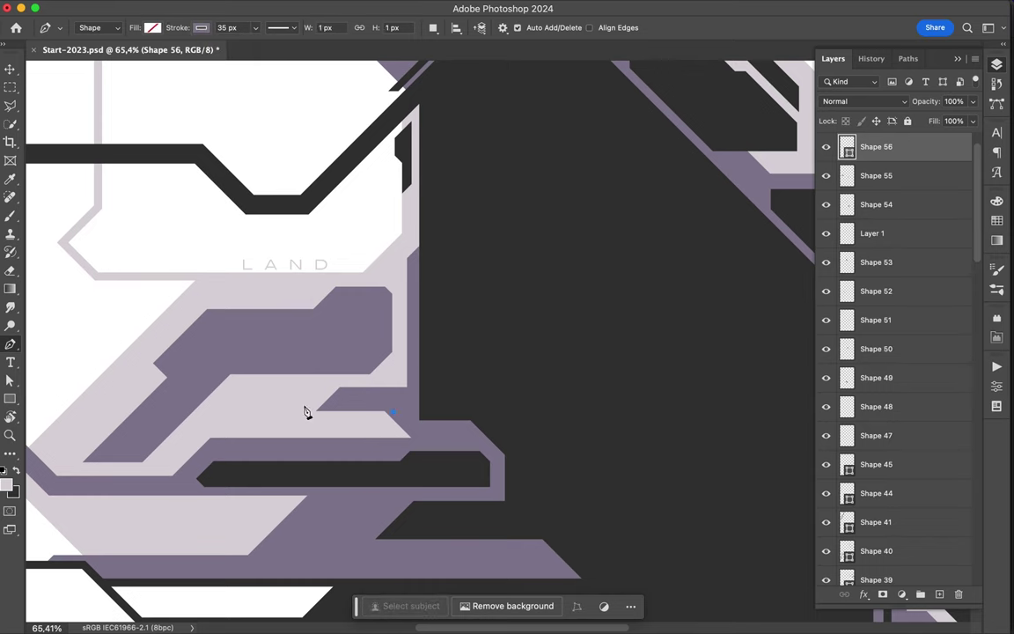
click(265, 412)
click(253, 398)
click(203, 398)
scroll(246, 291, left, 5)
scroll(246, 291, down, 2)
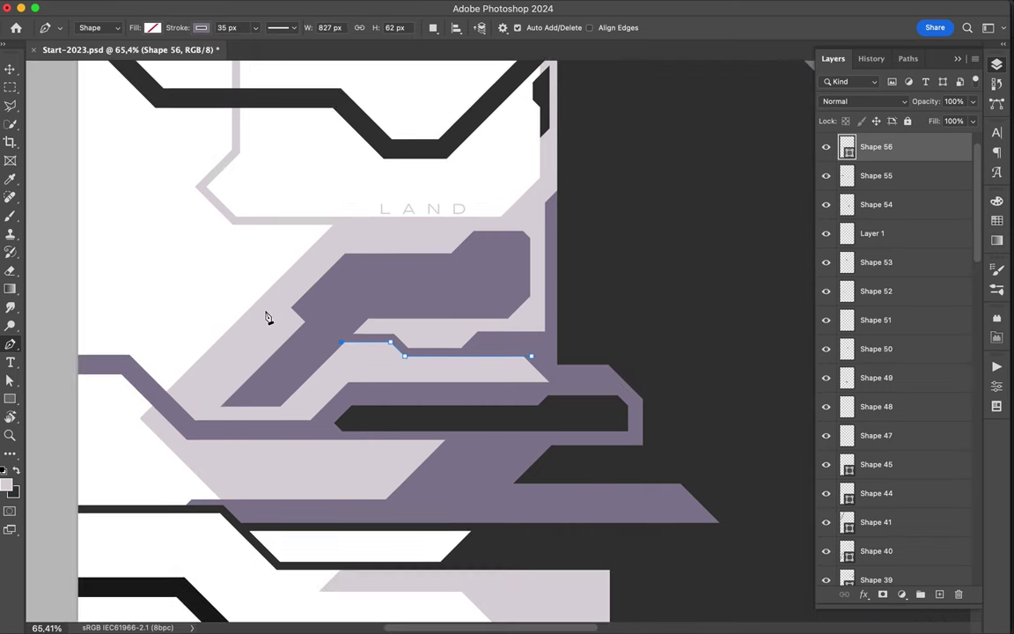
click(452, 435)
Step: Draw a second short stroked line at the left and select the Shape 55 layer
click(95, 435)
click(78, 449)
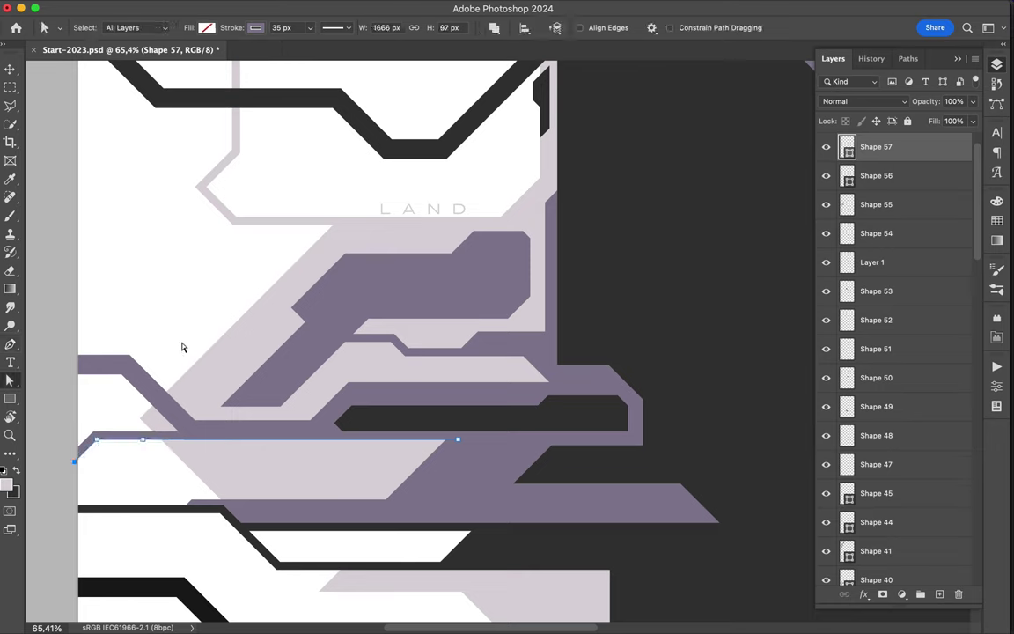
ctrl+click(176, 339)
ctrl+click(135, 436)
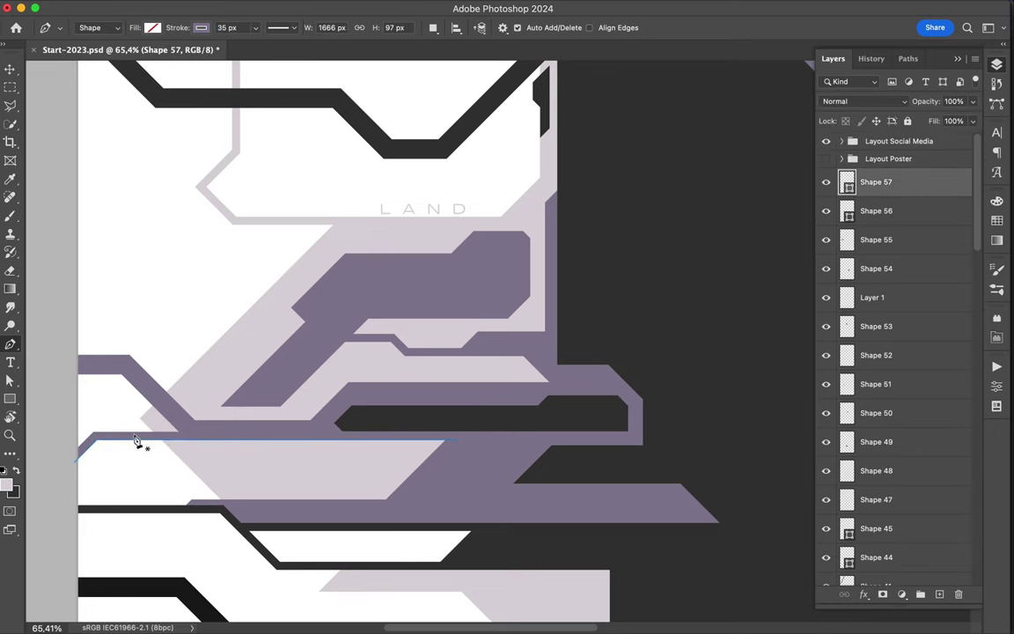
ctrl+click(314, 328)
Step: Extend the dark purple Shape 55 leftward along its edge using a Lasso selection
key(l)
click(234, 405)
click(239, 416)
click(234, 405)
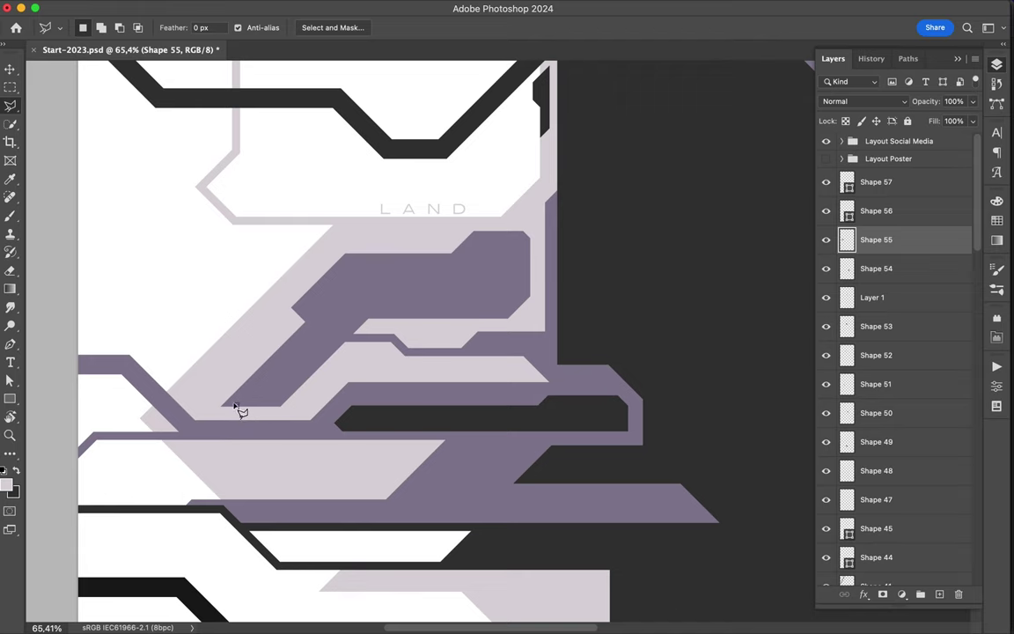
double_click(211, 401)
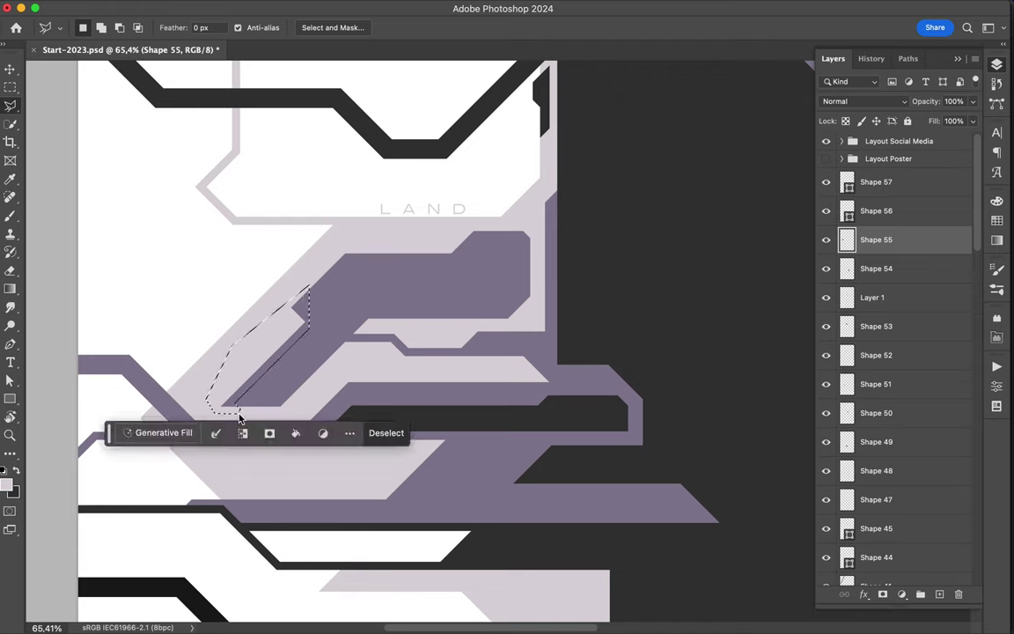
key(ctrl+d)
Step: Draw a thin angled outline path near LAND with a diagonal bend
key(p)
click(313, 335)
click(285, 244)
click(79, 244)
click(74, 224)
click(186, 246)
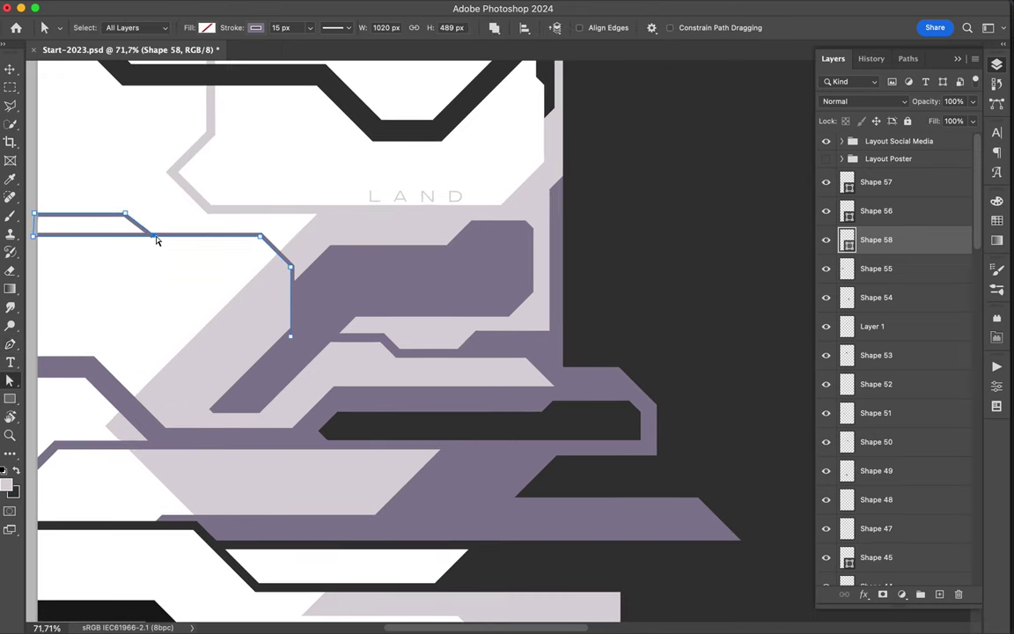
key(v)
scroll(208, 226, down, 3)
scroll(533, 224, up, 5)
Step: Draw another outline path beside LAND and move Shape 59 lower in the layer stack
key(p)
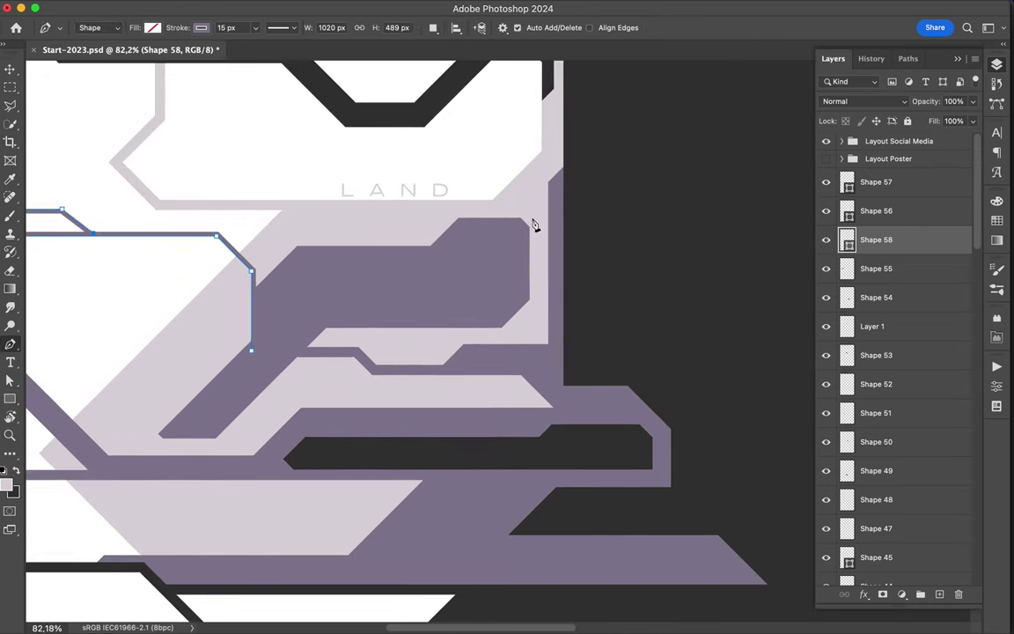
click(427, 251)
click(486, 191)
click(486, 52)
scroll(477, 268, up, 2)
key(a)
key(v)
drag(877, 240, 894, 568)
Step: Draw the Shape 60 outline segment beside LAND
key(p)
click(523, 315)
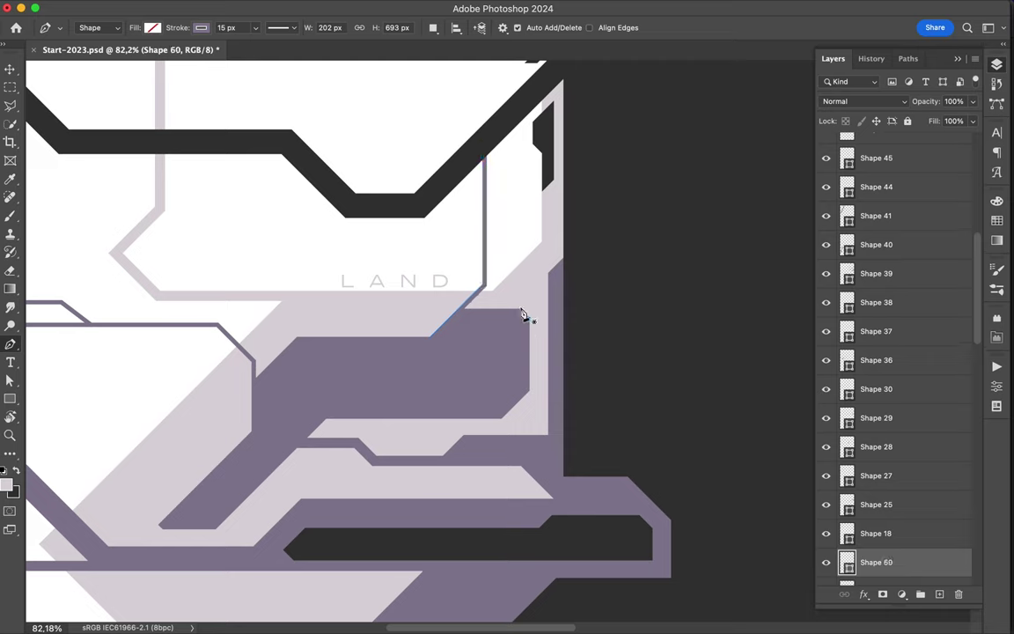
key(v)
alt+scroll(514, 313, up, 5)
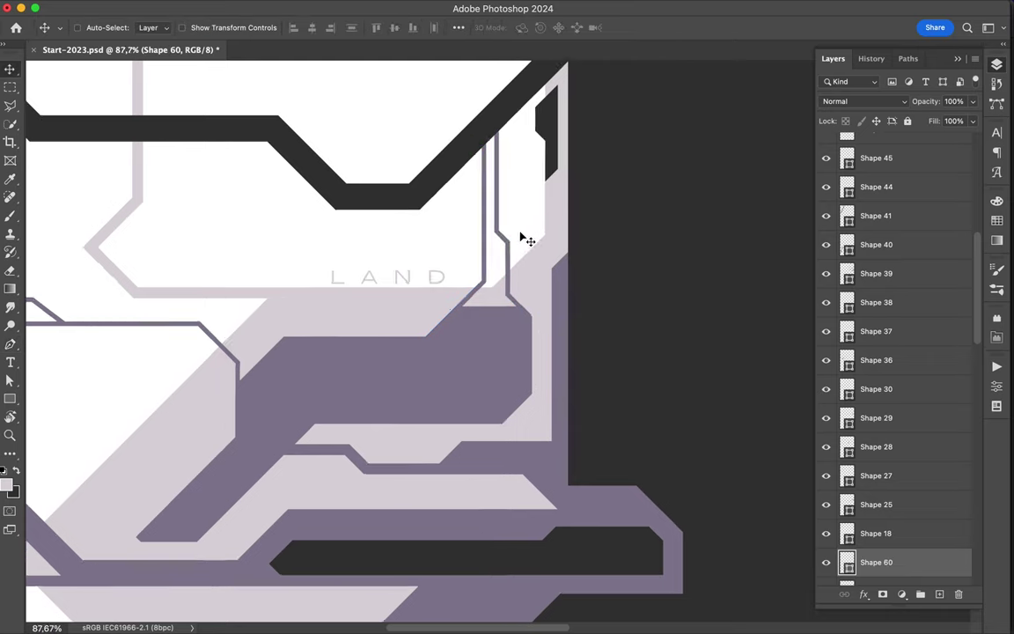
alt+scroll(517, 315, up, 3)
alt+scroll(516, 312, down, 8)
alt+scroll(404, 188, up, 5)
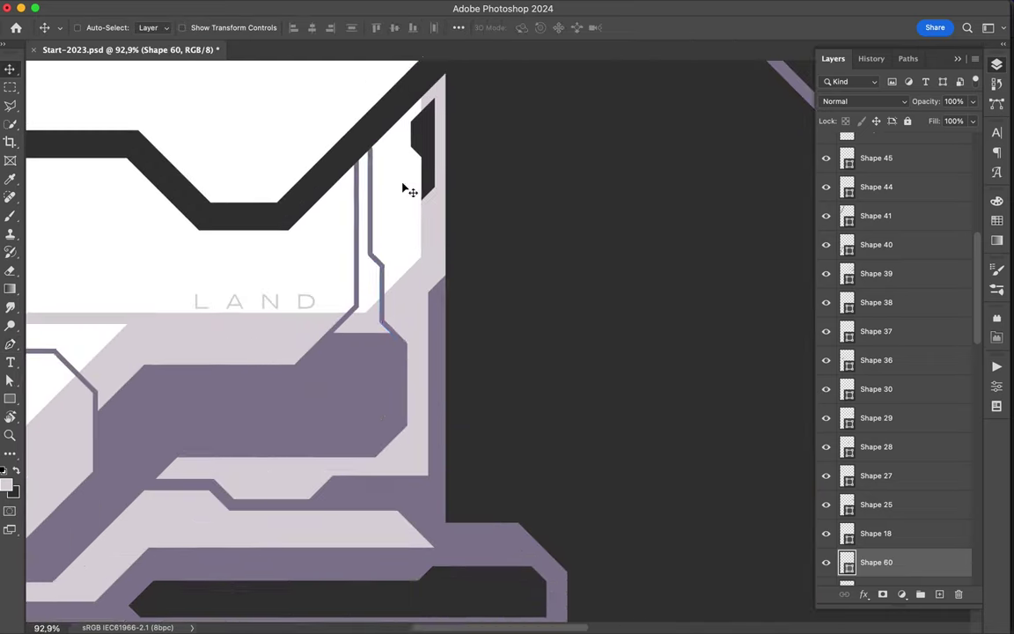
Step: Extend Shape 60's outline upward with a new anchor from its endpoint
key(a)
click(381, 180)
alt+scroll(383, 188, down, 3)
alt+scroll(408, 160, down, 3)
key(p)
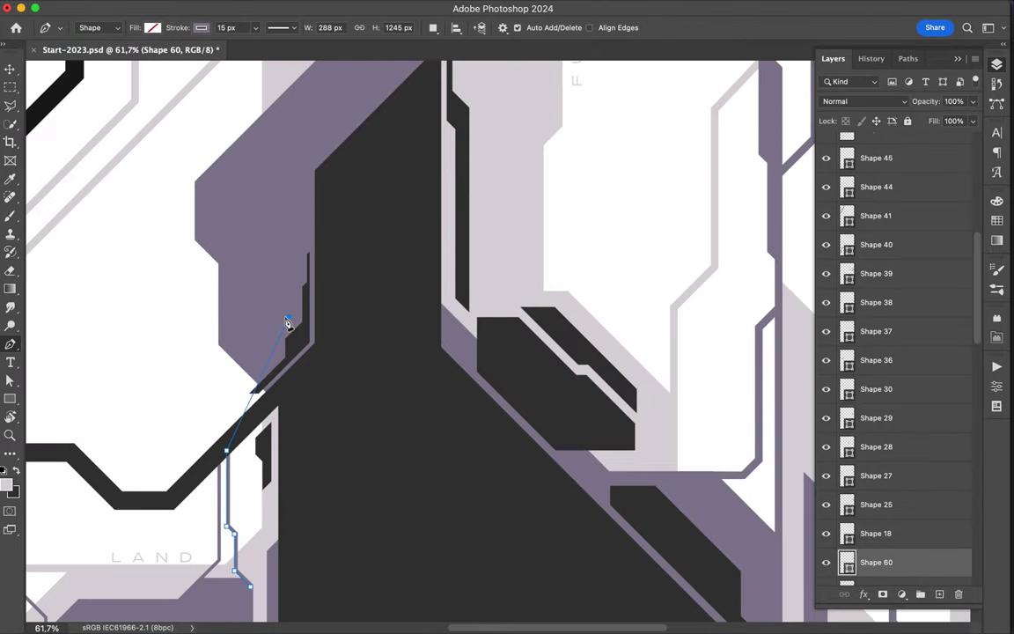
click(266, 163)
scroll(356, 117, up, 3)
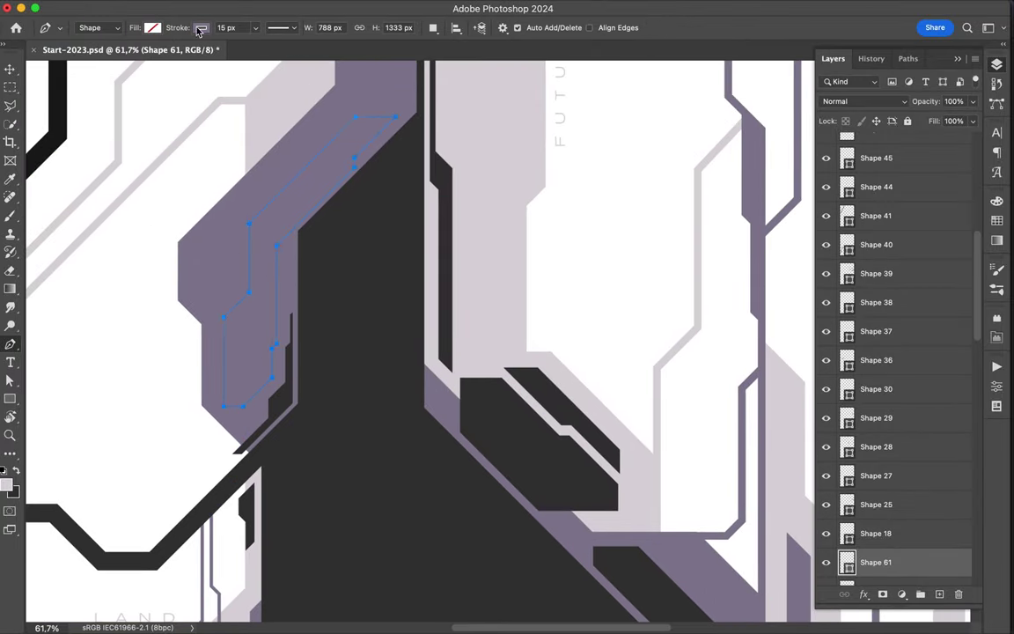
Step: Turn the path into Shape 61, a dark filled strip, and fit the whole poster on screen
click(200, 30)
right_click(876, 562)
key(Escape)
key(l)
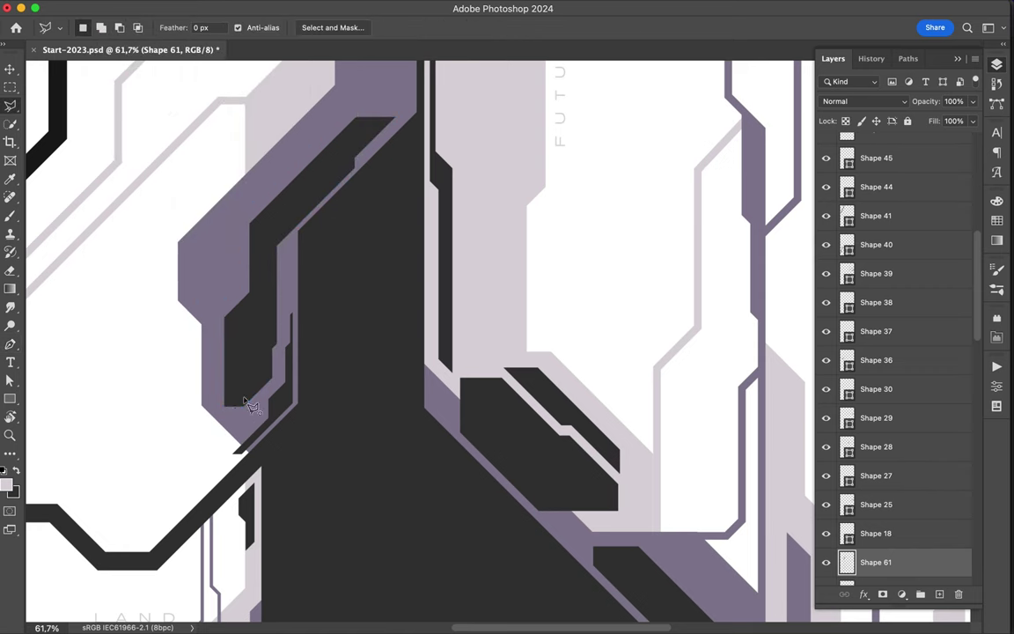
key(ctrl+0)
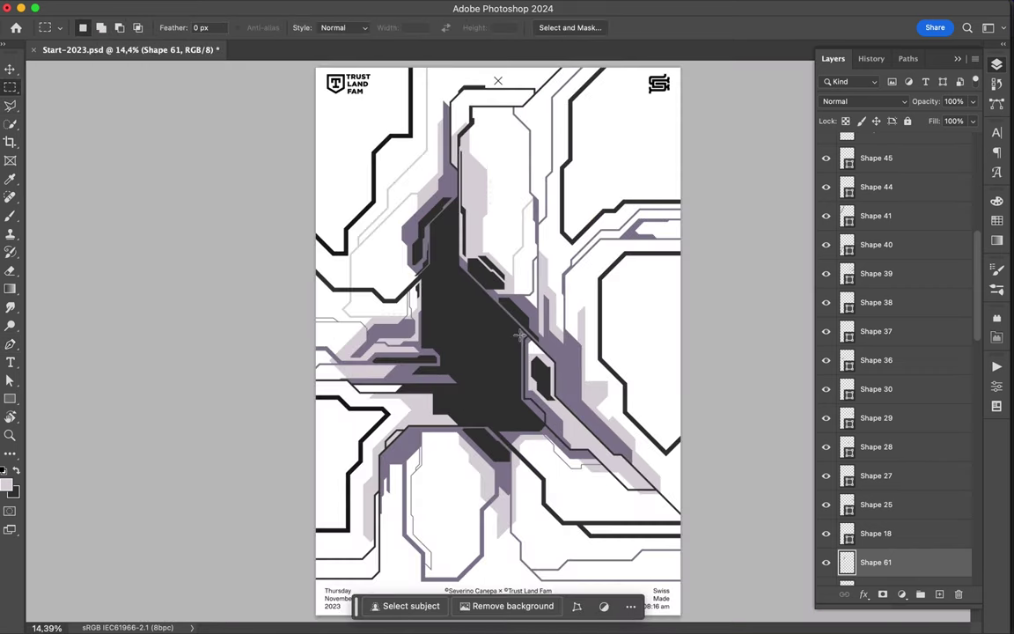
alt+scroll(469, 317, up, 3)
Step: Draw a new outline path running down the dark silhouette
alt+scroll(315, 273, up, 2)
key(v)
key(p)
click(269, 303)
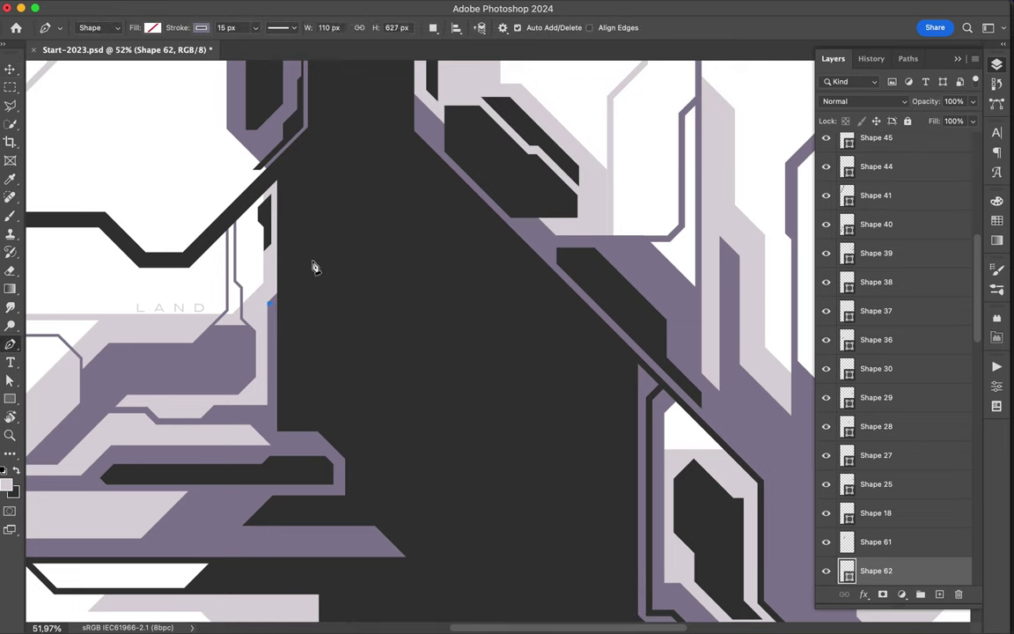
click(357, 450)
click(357, 511)
Step: Select the anchors and path of the Shape 62 outline for editing
key(a)
alt+scroll(385, 548, up, 2)
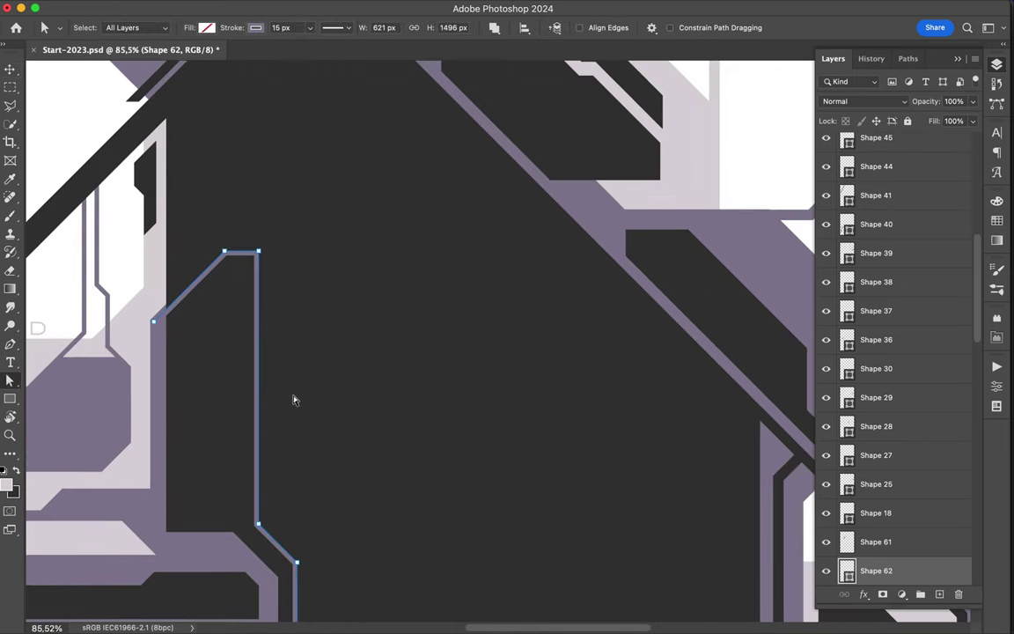
alt+scroll(294, 398, up, 2)
click(64, 315)
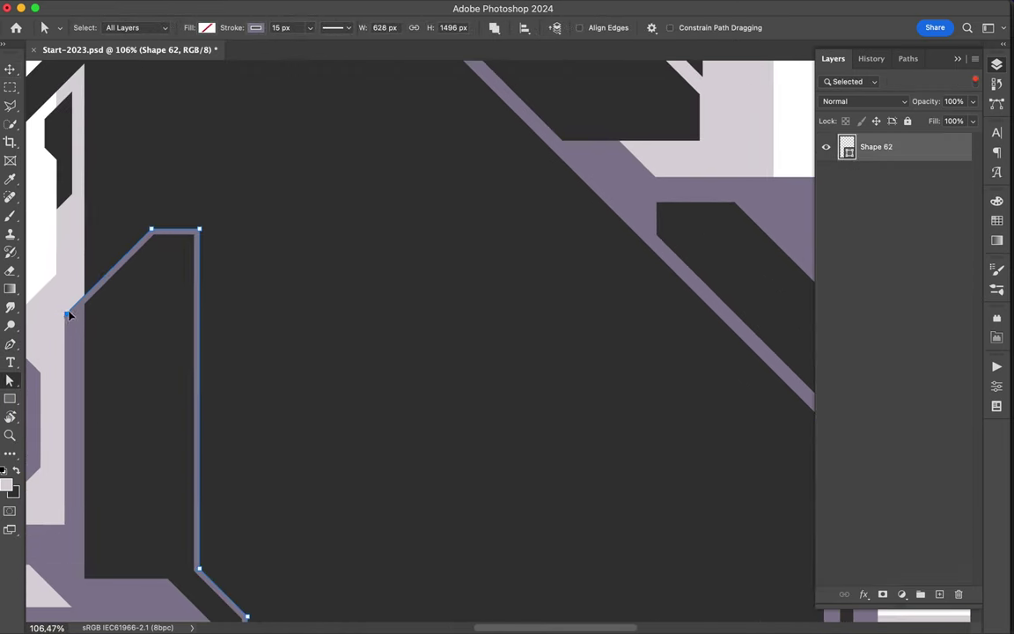
scroll(187, 288, left, 3)
scroll(317, 332, down, 5)
alt+scroll(351, 484, up, 2)
click(334, 509)
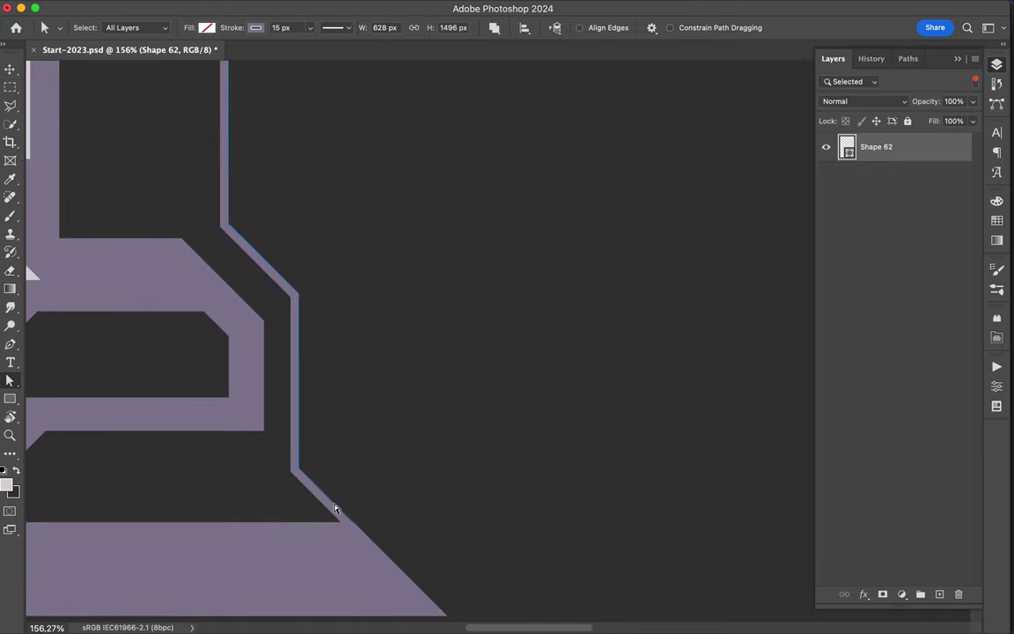
alt+scroll(334, 507, down, 2)
alt+scroll(414, 502, down, 5)
alt+scroll(457, 330, up, 4)
Step: Draw the Shape 63 outline up the silhouette, ending at the purple edge
key(p)
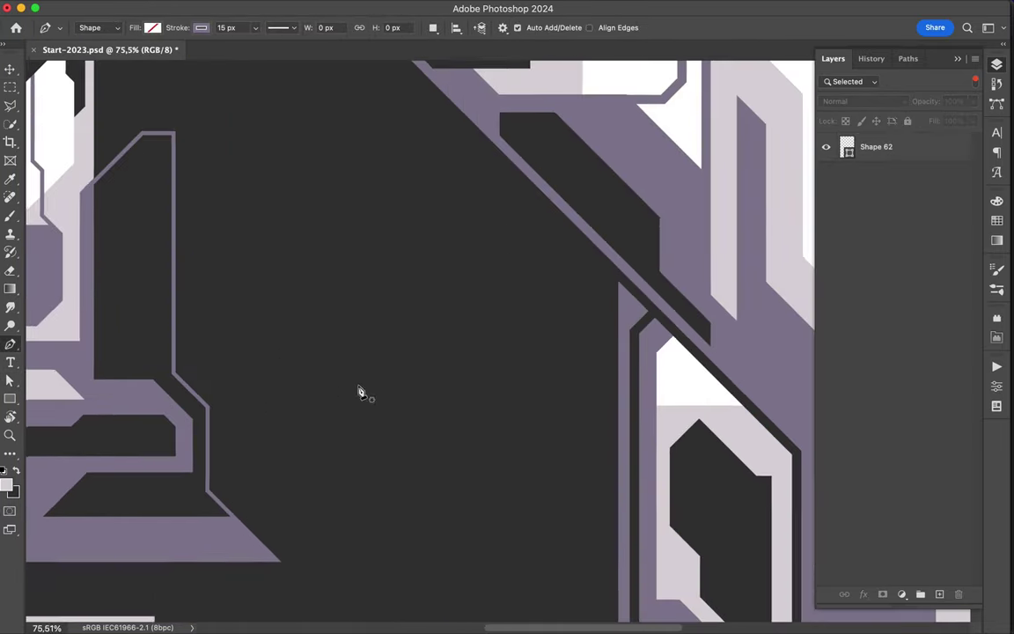
click(211, 438)
click(216, 301)
click(270, 248)
scroll(272, 247, up, 5)
click(267, 255)
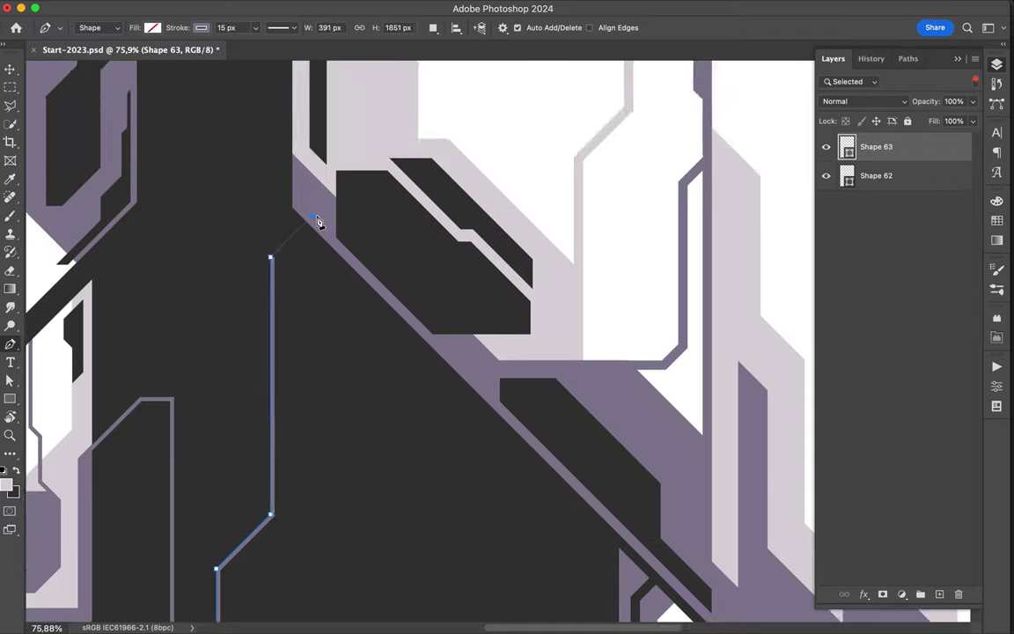
scroll(276, 432, down, 3)
alt+scroll(217, 532, up, 3)
scroll(239, 461, up, 5)
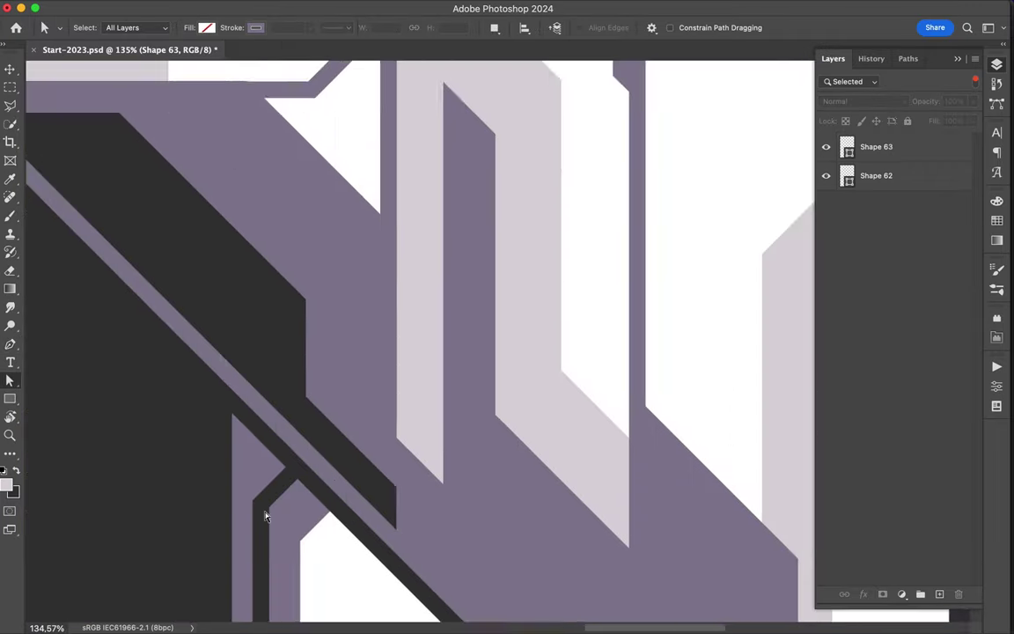
alt+scroll(239, 462, down, 3)
Step: Draw the Shape 64 outline bending down and running diagonally down-right
key(p)
click(151, 129)
click(190, 182)
click(190, 225)
click(307, 342)
alt+scroll(355, 339, down, 3)
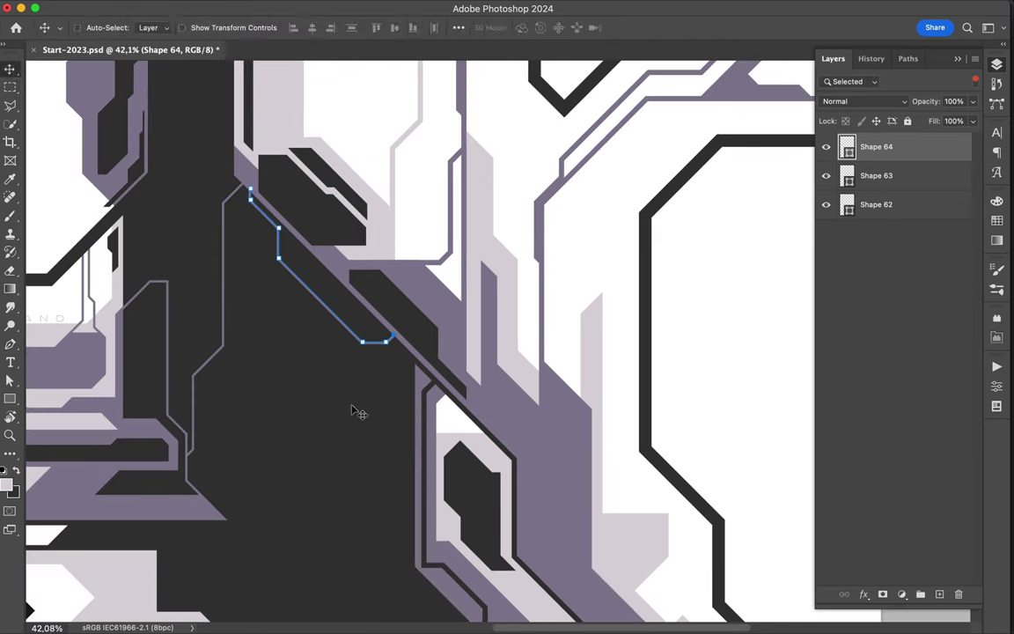
alt+scroll(351, 412, down, 2)
scroll(351, 403, down, 1)
alt+scroll(606, 252, down, 2)
key(a)
alt+scroll(607, 251, up, 2)
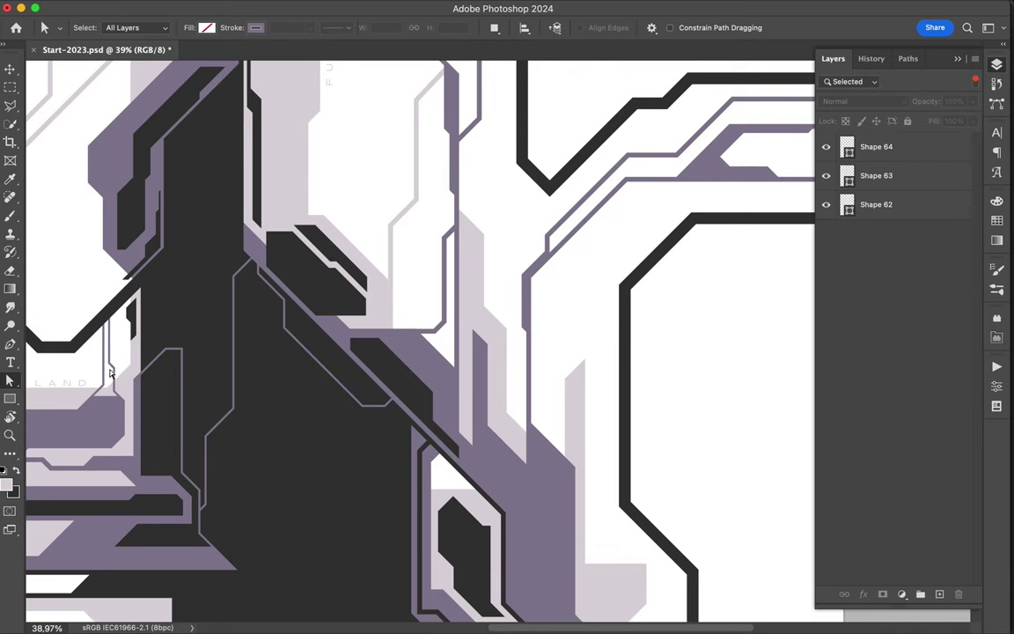
Step: Add the vertical Shape 65 outline segment
key(p)
click(489, 431)
click(489, 332)
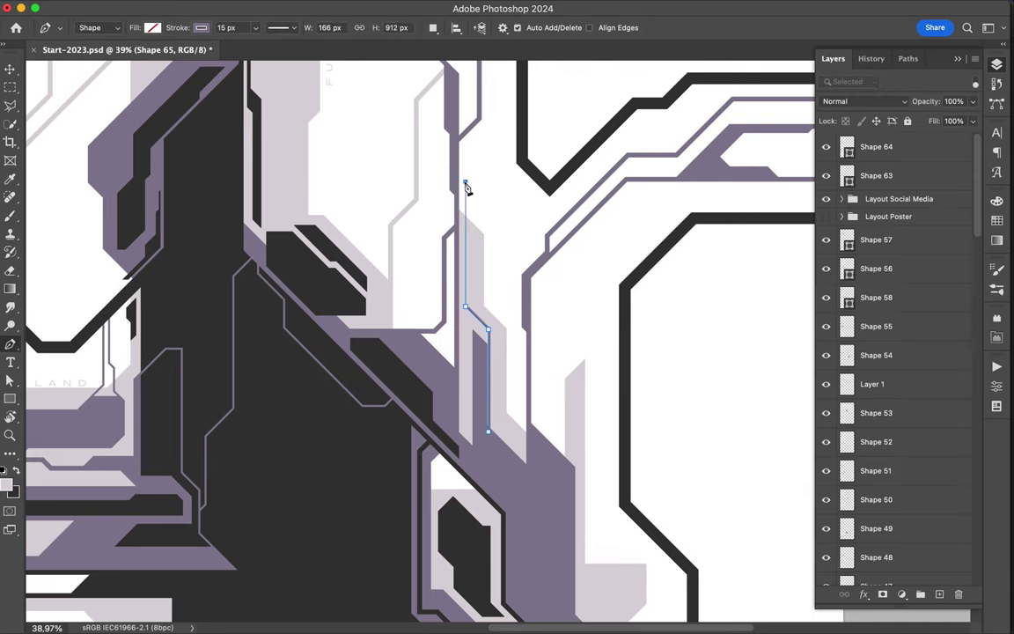
key(a)
click(493, 391)
scroll(493, 224, up, 3)
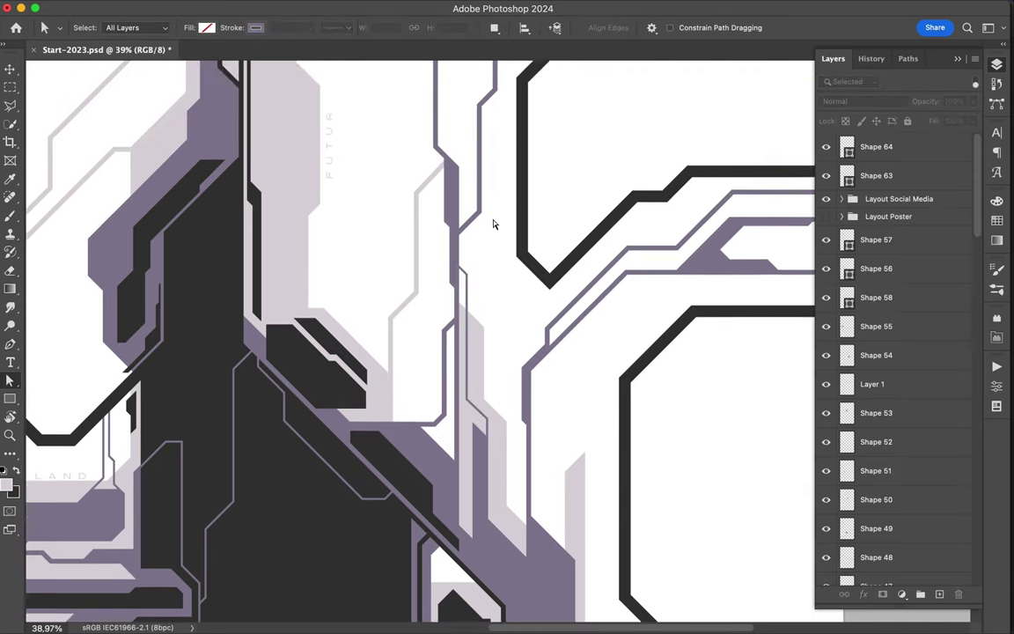
scroll(467, 291, up, 5)
Step: Draw the Shape 66 outline running upward
key(p)
click(444, 402)
click(423, 210)
click(434, 200)
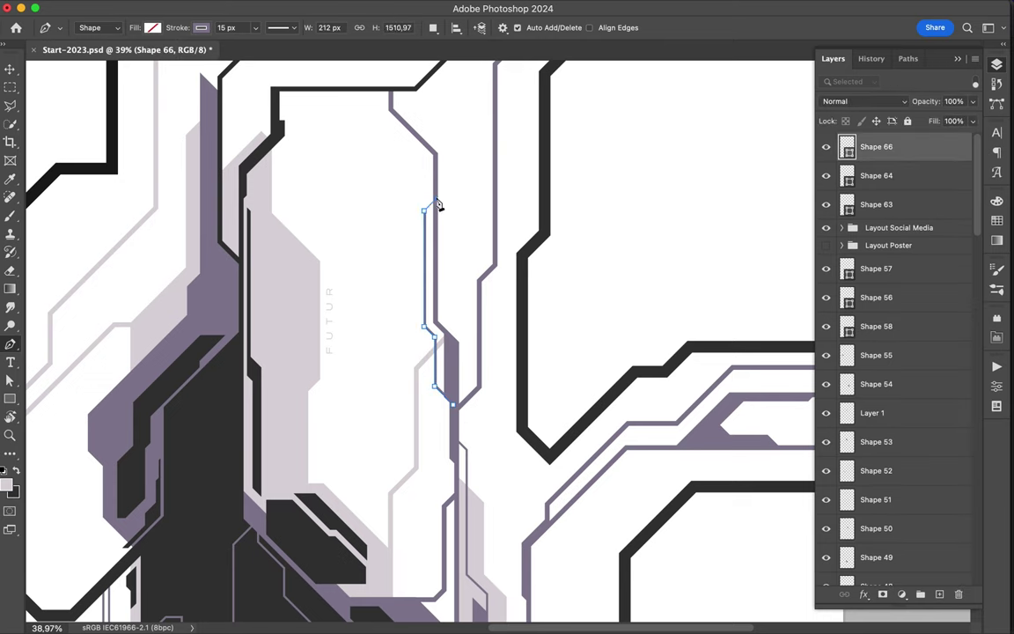
scroll(487, 215, up, 3)
scroll(485, 352, up, 2)
Step: Draw the Shape 67 outline bending upward to the poster's top edge
click(483, 425)
click(487, 306)
click(494, 274)
click(581, 184)
click(580, 172)
key(a)
click(562, 440)
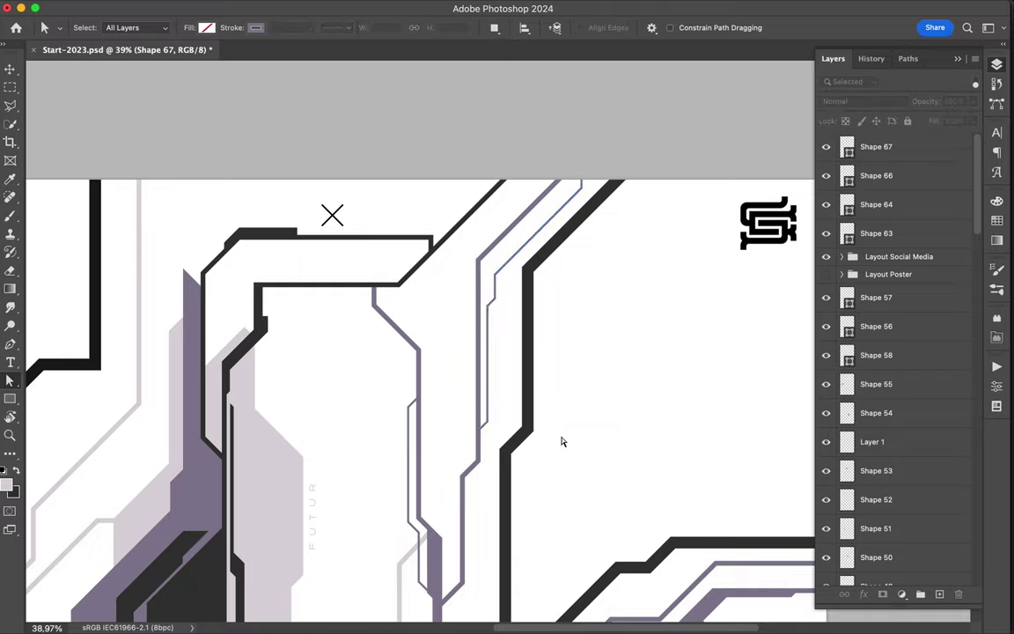
drag(562, 440, 443, 370)
scroll(494, 382, up, 2)
Step: Create the small Shape 68 filled with purple
key(p)
click(446, 279)
click(449, 325)
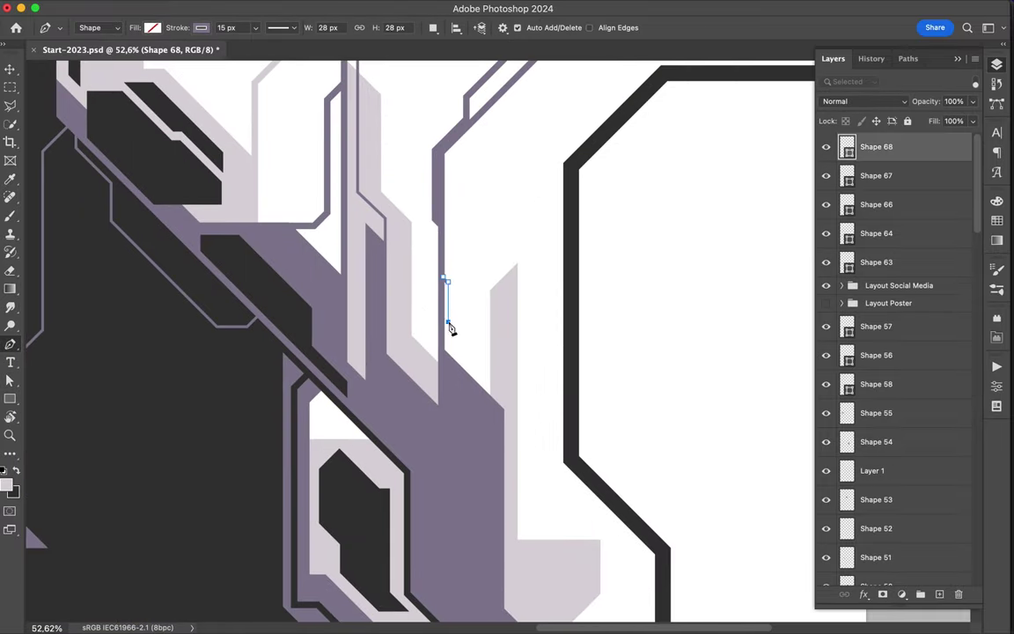
click(445, 281)
click(152, 27)
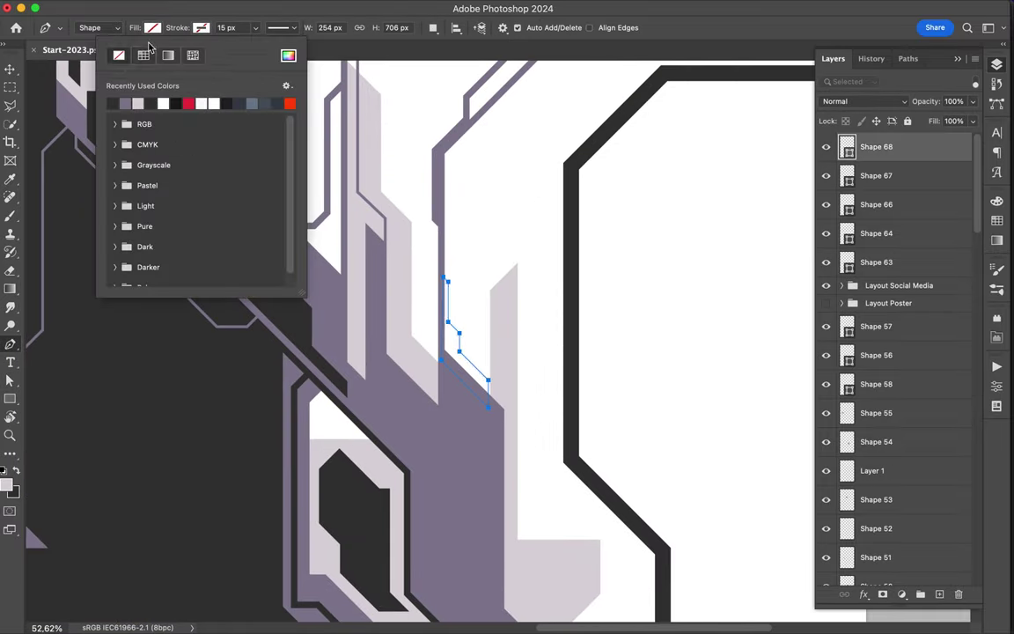
click(170, 101)
key(a)
scroll(542, 403, down, 1)
scroll(541, 404, down, 3)
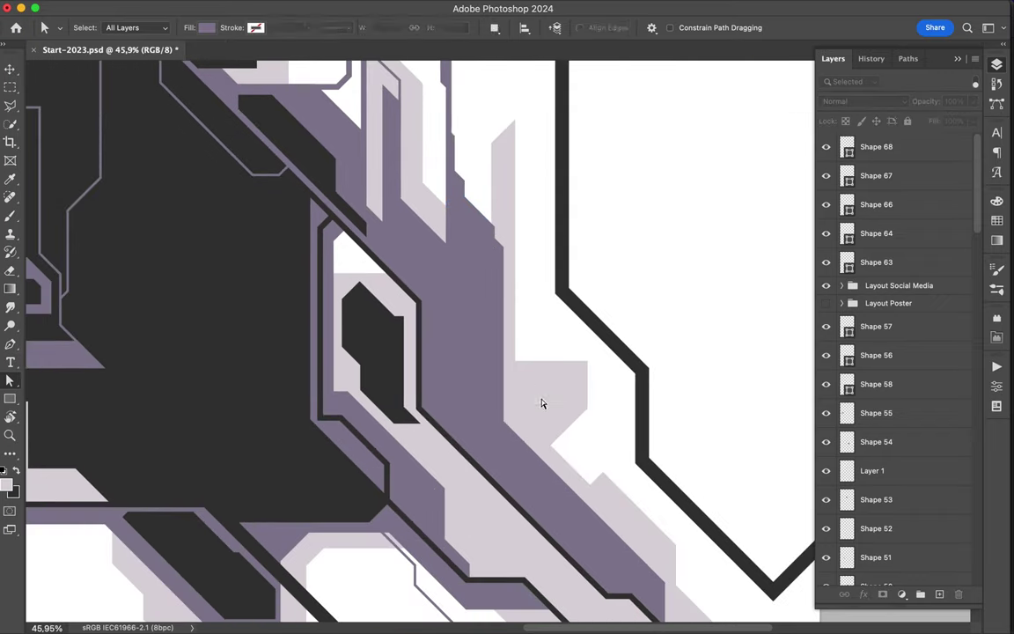
Step: Draw the four-sided Shape 69 and fill it purple
key(p)
click(516, 369)
click(531, 434)
click(572, 394)
click(570, 366)
click(153, 27)
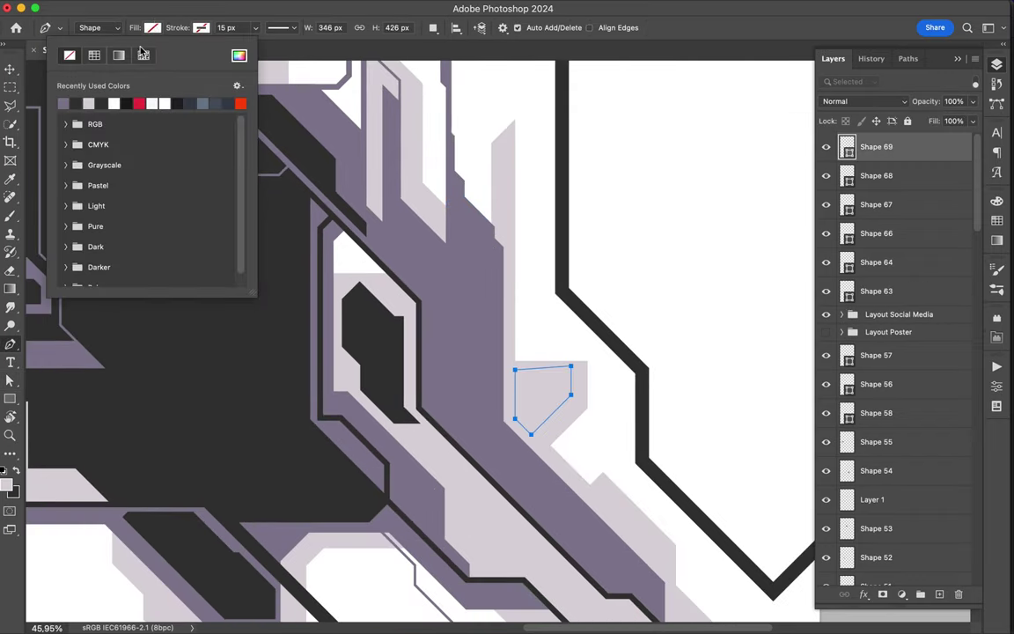
click(89, 103)
Step: Rasterize Shape 69 and lasso away its top part
right_click(876, 146)
click(859, 419)
key(l)
drag(516, 373, 503, 362)
key(ctrl+d)
key(v)
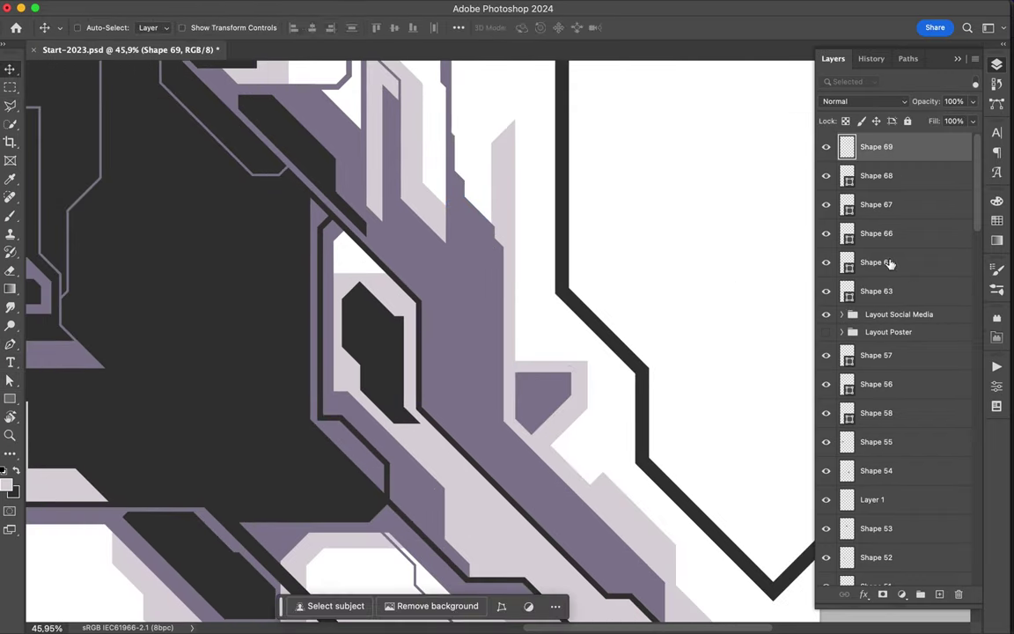
Step: Move Shapes 63–69 below the Layout groups with Cmd+[
shift+click(876, 290)
key(ctrl+bracketleft)
key(ctrl+bracketleft)
scroll(636, 418, down, 5)
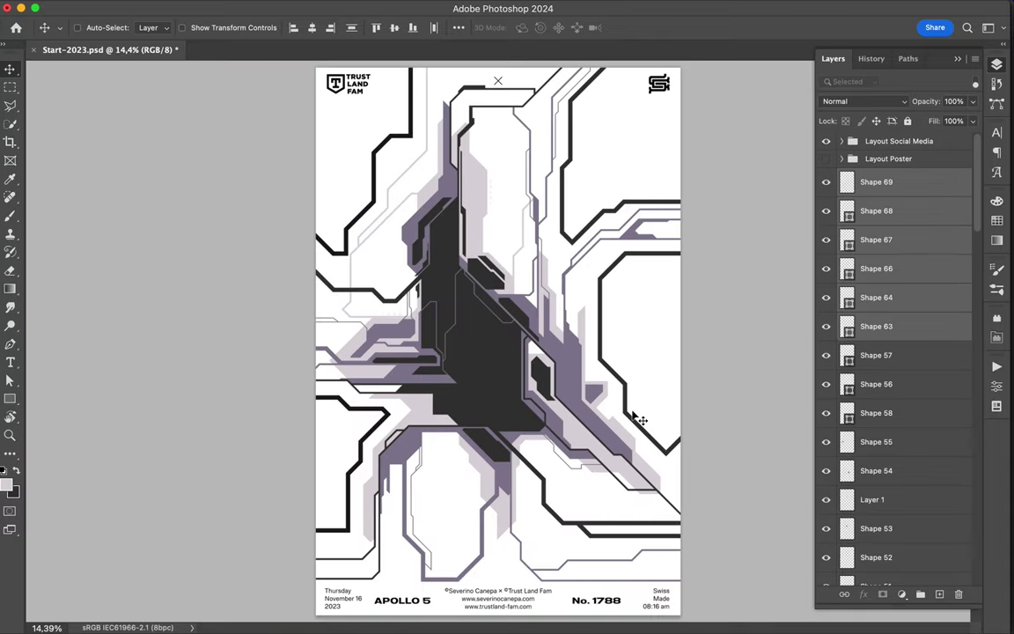
Step: Draw a small purple-filled triangular piece under the silhouette, above the Shape 61 layer
ctrl+click(384, 234)
scroll(420, 308, up, 5)
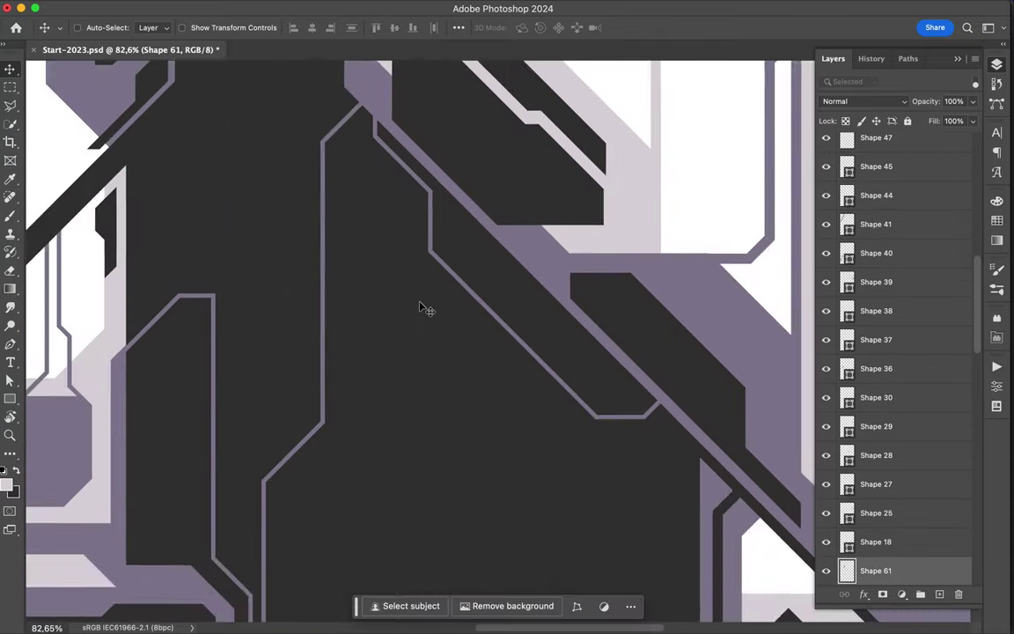
scroll(423, 307, down, 3)
scroll(340, 373, down, 5)
scroll(431, 396, up, 1)
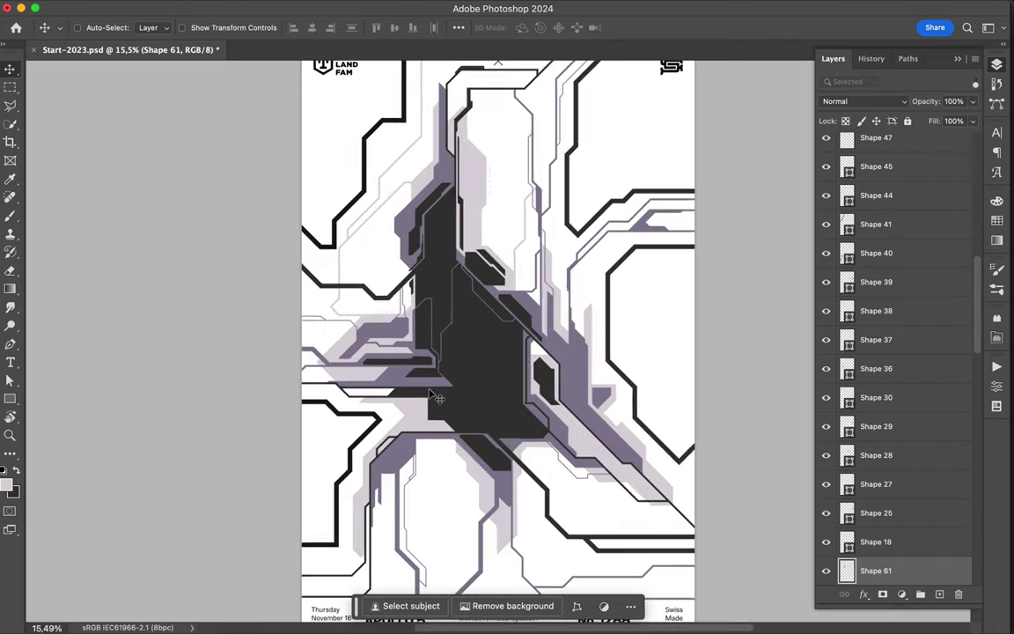
scroll(431, 396, up, 3)
key(p)
click(390, 414)
click(467, 414)
click(393, 422)
click(152, 27)
click(81, 103)
Step: Rasterize the purple piece and nudge it up against the dark bar
right_click(876, 571)
key(Escape)
key(l)
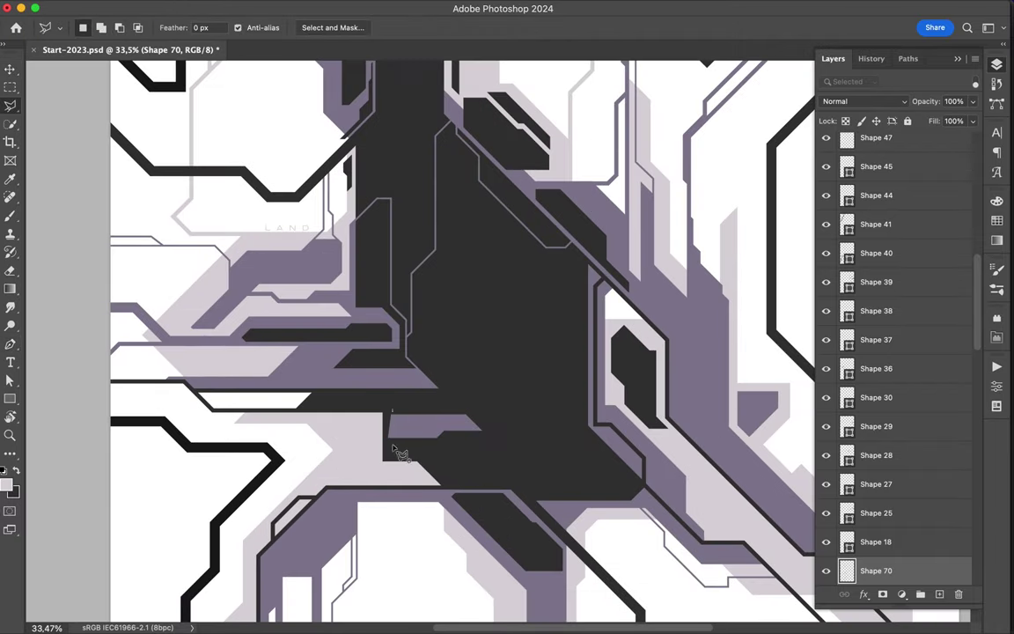
drag(428, 421, 431, 414)
scroll(484, 431, down, 1)
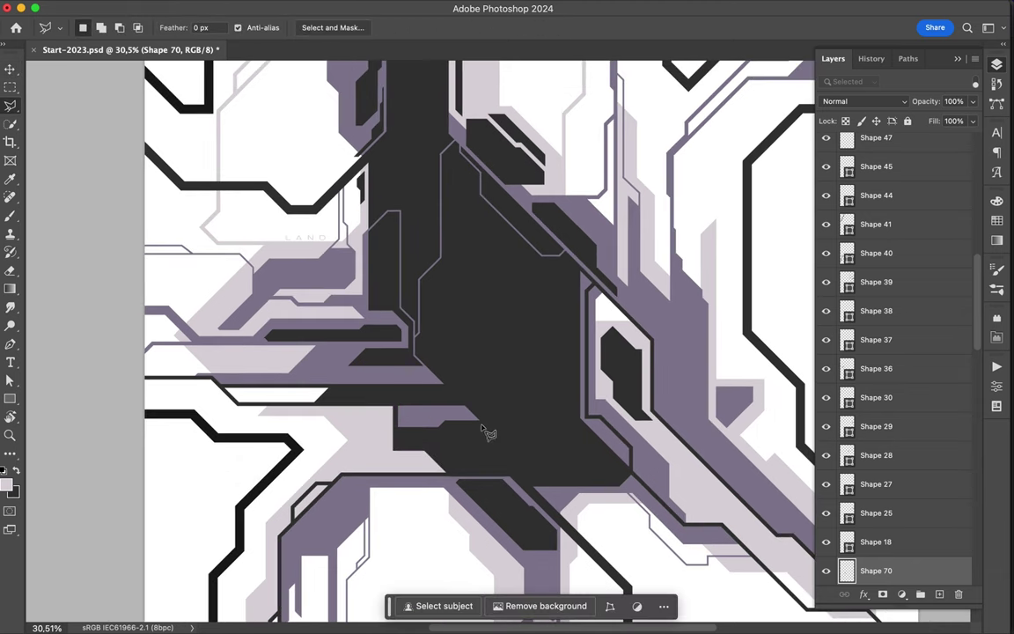
key(m)
scroll(528, 422, down, 3)
key(v)
scroll(337, 380, down, 2)
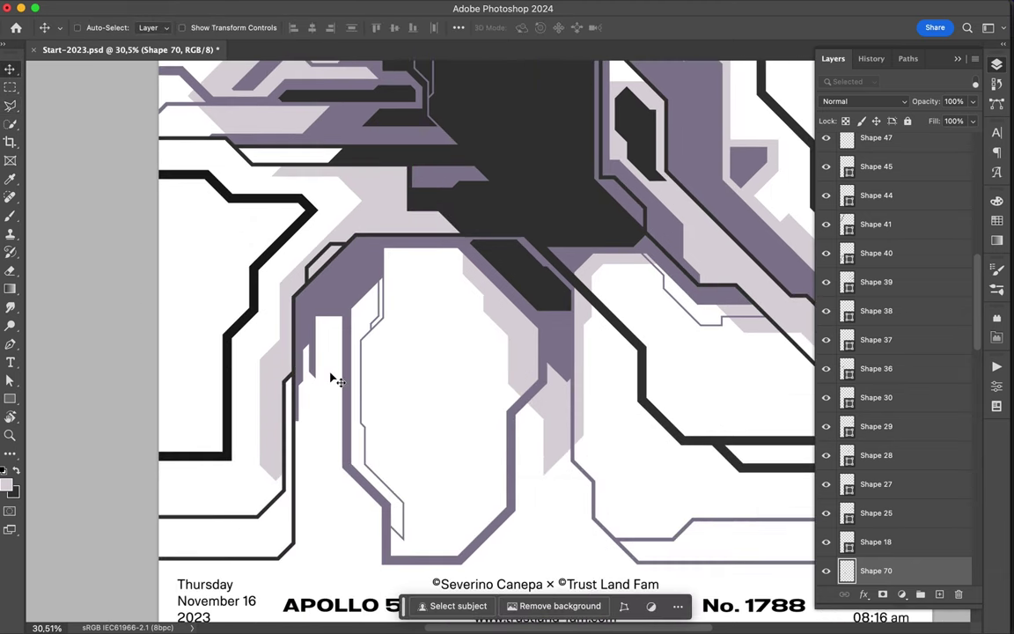
Step: Draw a purple stepped outline path along the lower left
key(p)
click(315, 310)
click(316, 416)
click(328, 528)
click(337, 537)
click(385, 537)
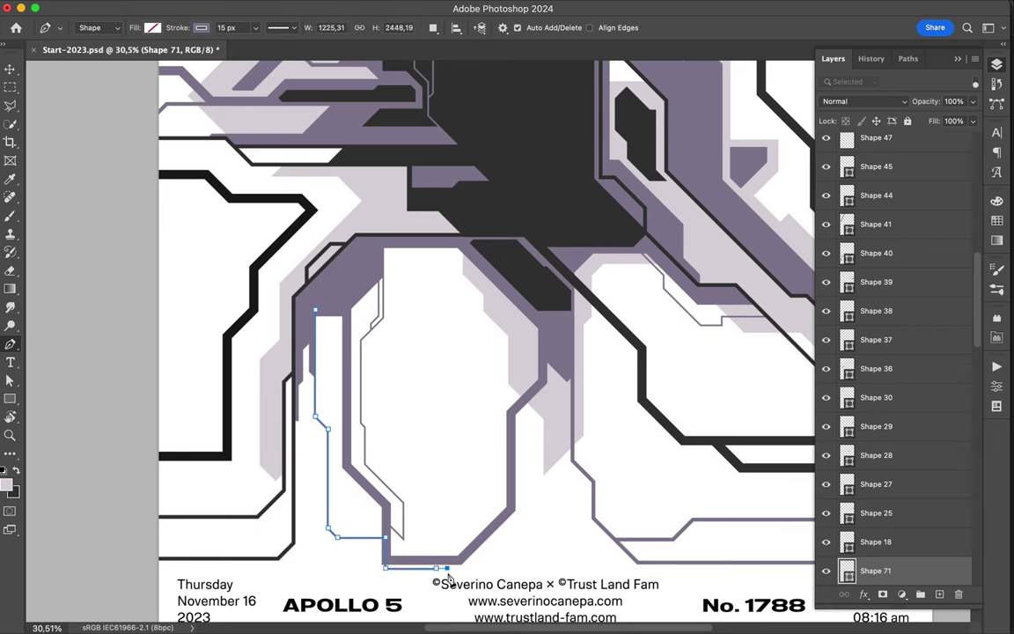
key(a)
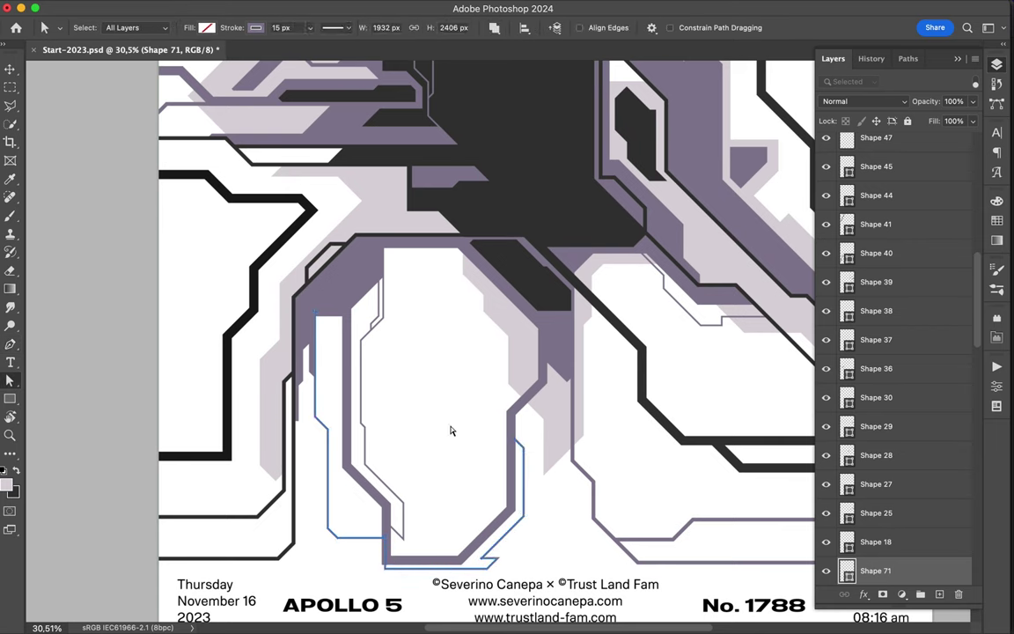
scroll(449, 431, down, 1)
key(ctrl+0)
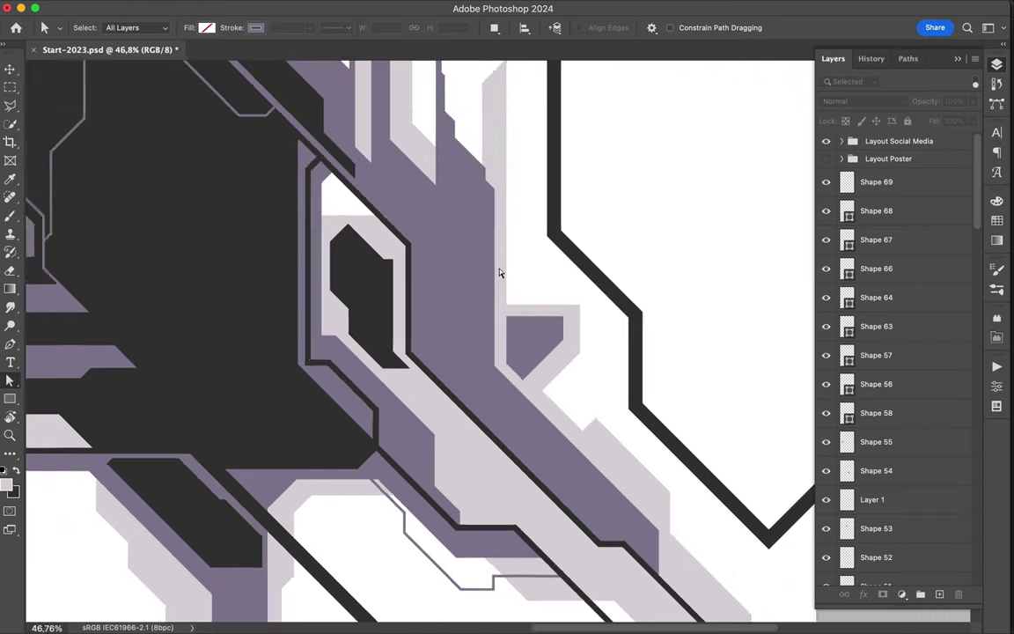
Step: Add a narrow dark sliver beside the dark window and send it down a layer
key(p)
click(413, 258)
click(413, 351)
click(421, 358)
click(421, 302)
click(195, 29)
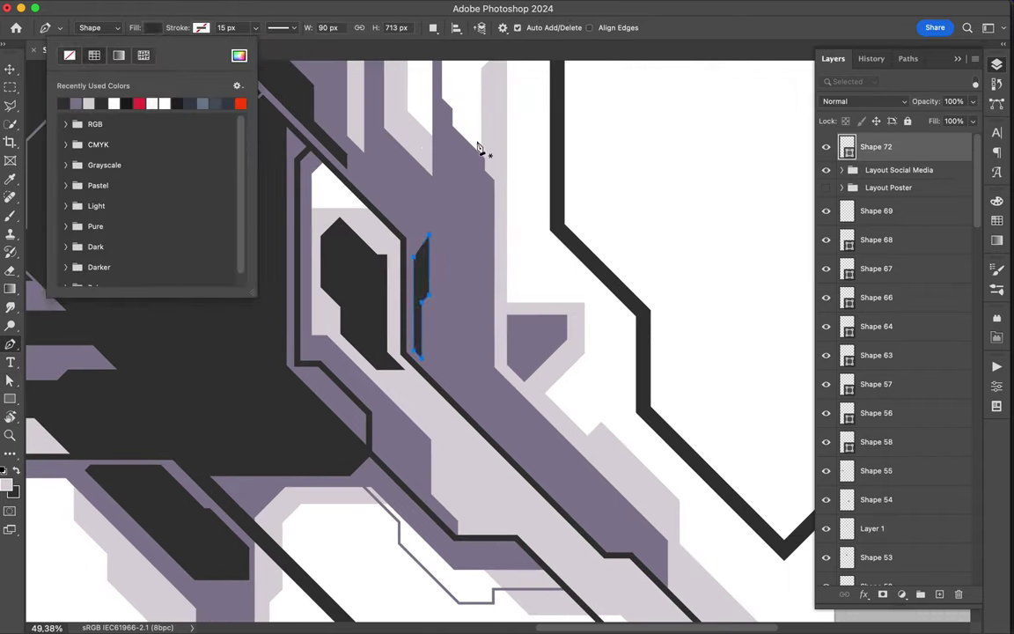
key(Escape)
key(v)
key(ctrl+bracketleft)
key(ctrl+bracketleft)
scroll(463, 256, down, 1)
scroll(462, 255, down, 2)
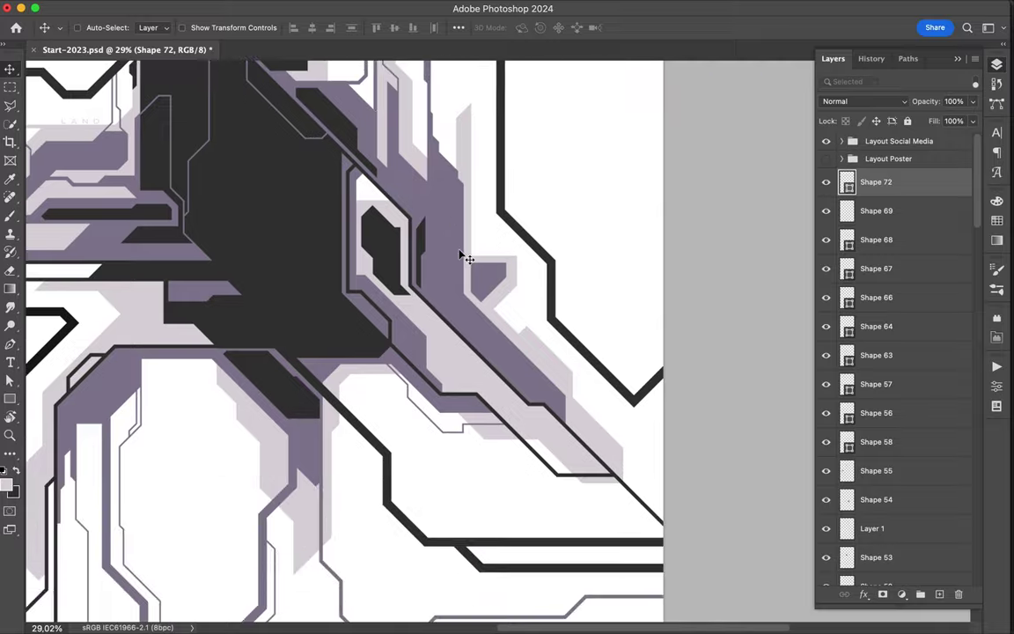
scroll(464, 256, up, 4)
Step: Draw a thin dark no-fill stepped line along the right diagonal band
key(p)
click(480, 314)
click(326, 161)
click(312, 161)
click(234, 97)
click(201, 28)
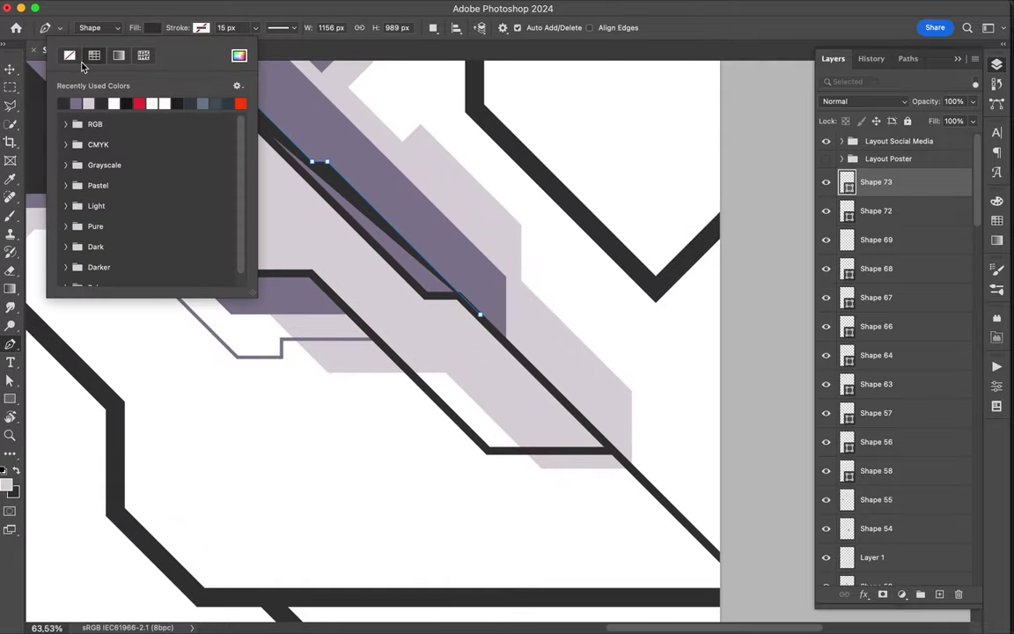
click(84, 64)
key(Escape)
key(v)
scroll(447, 280, up, 2)
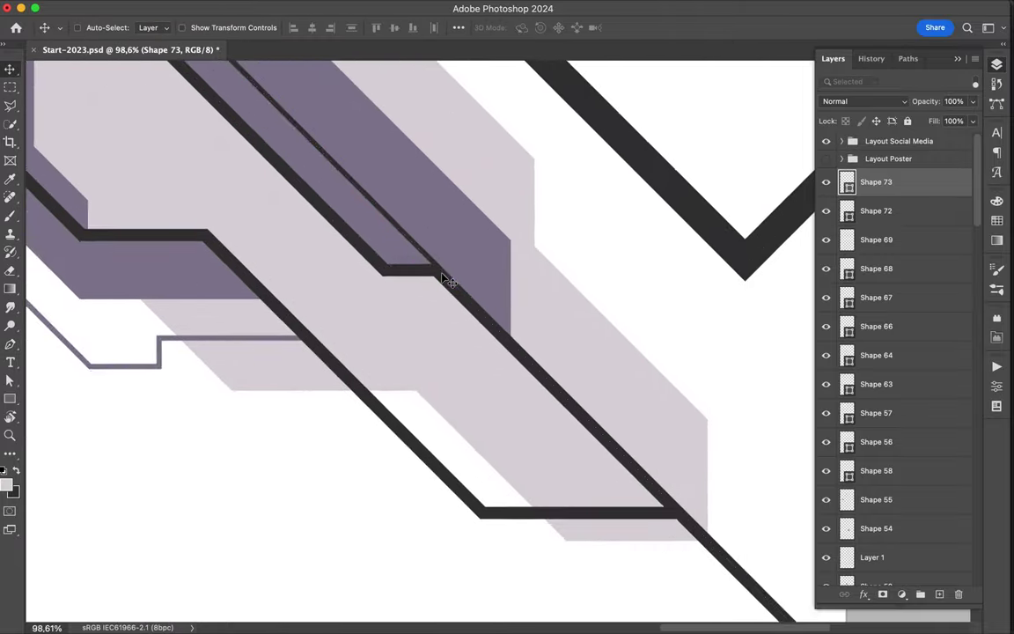
scroll(659, 233, down, 5)
scroll(594, 346, up, 3)
scroll(594, 348, up, 1)
Step: Draw a second thin dark stepped line inside the diagonal band
key(p)
click(581, 386)
click(527, 333)
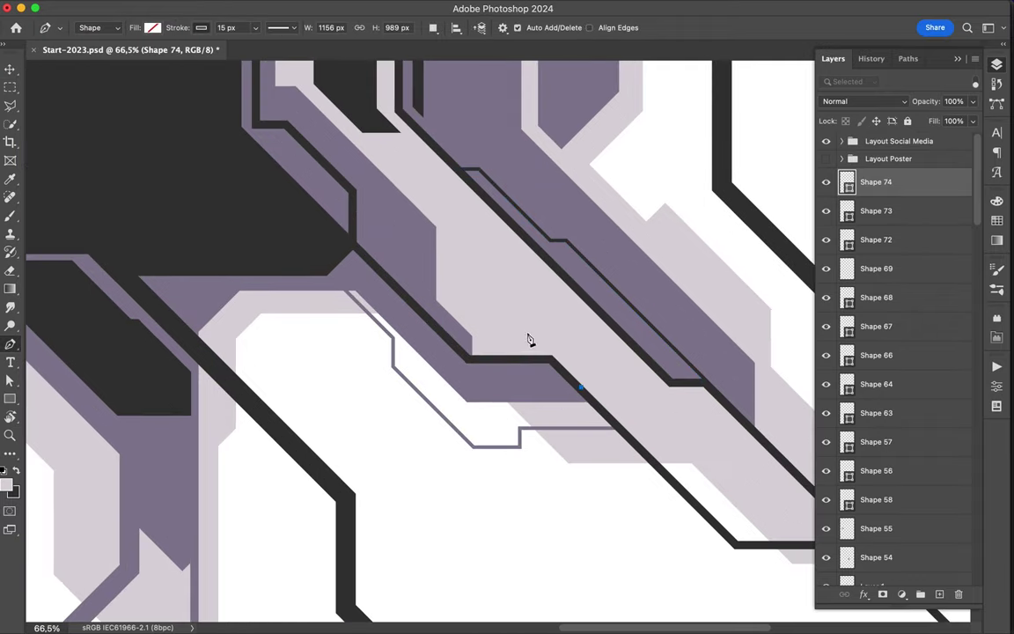
click(500, 332)
click(425, 256)
key(Escape)
key(v)
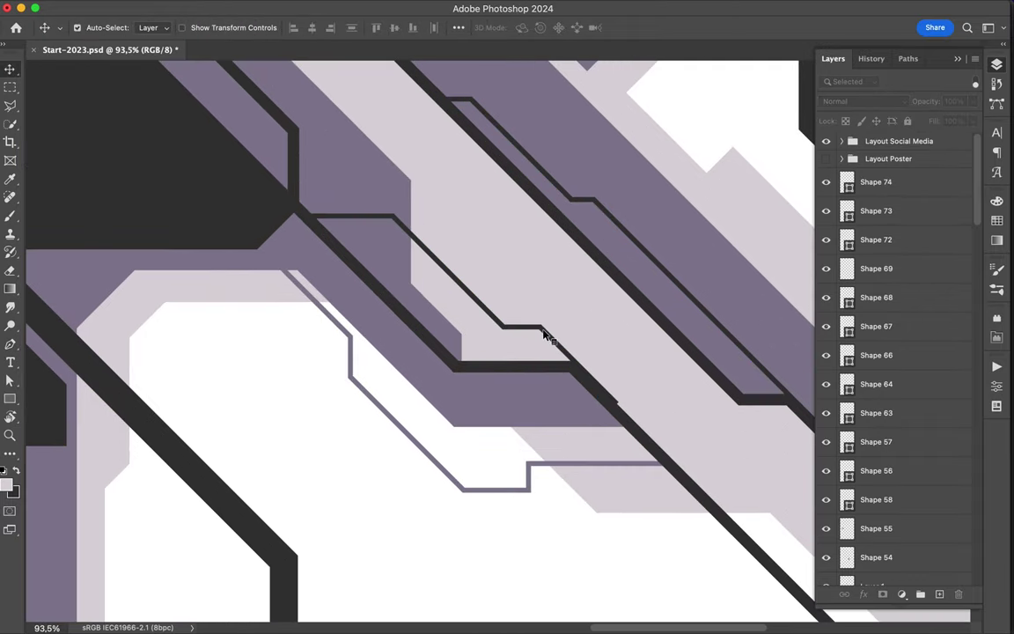
scroll(553, 337, up, 3)
scroll(547, 336, down, 5)
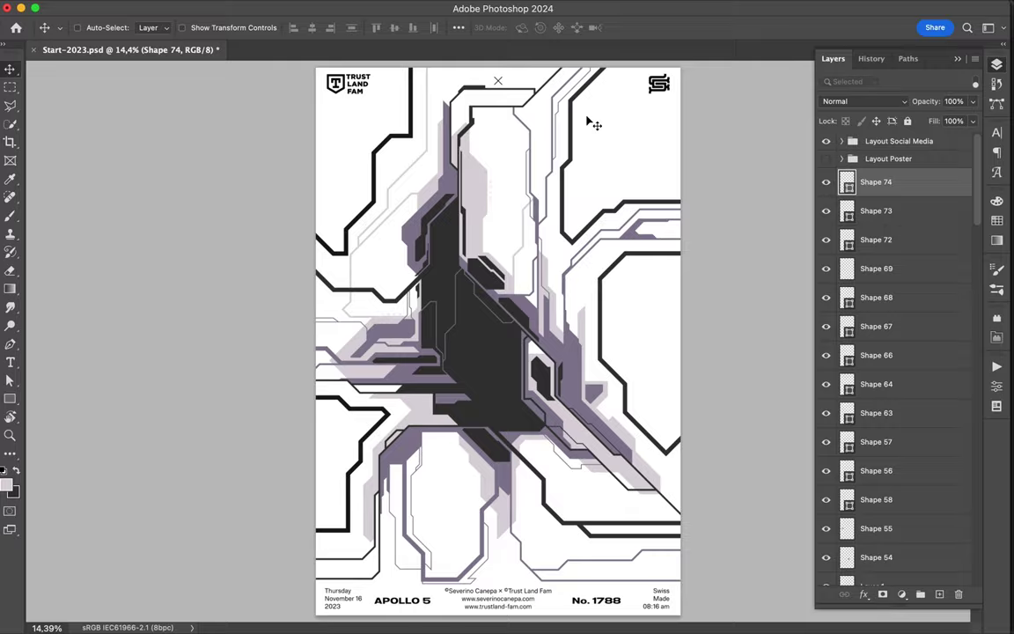
Step: Draw Shape 75, a thin dark stepped outline inside the upper-right frame
scroll(589, 118, up, 2)
key(p)
click(547, 255)
click(547, 394)
click(559, 406)
click(636, 329)
click(683, 344)
click(759, 345)
click(776, 171)
key(v)
scroll(499, 338, up, 2)
key(p)
key(v)
scroll(586, 302, up, 2)
scroll(584, 302, up, 1)
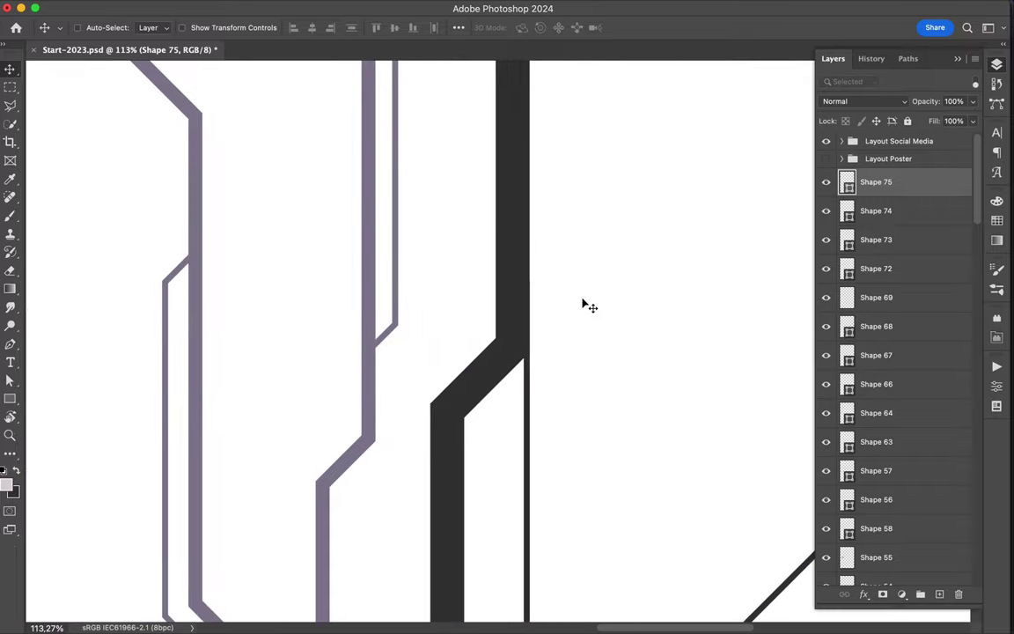
scroll(528, 264, down, 6)
scroll(370, 234, up, 3)
Step: Draw Shape 76, a thin dark stepped line above the upper-left black border
key(p)
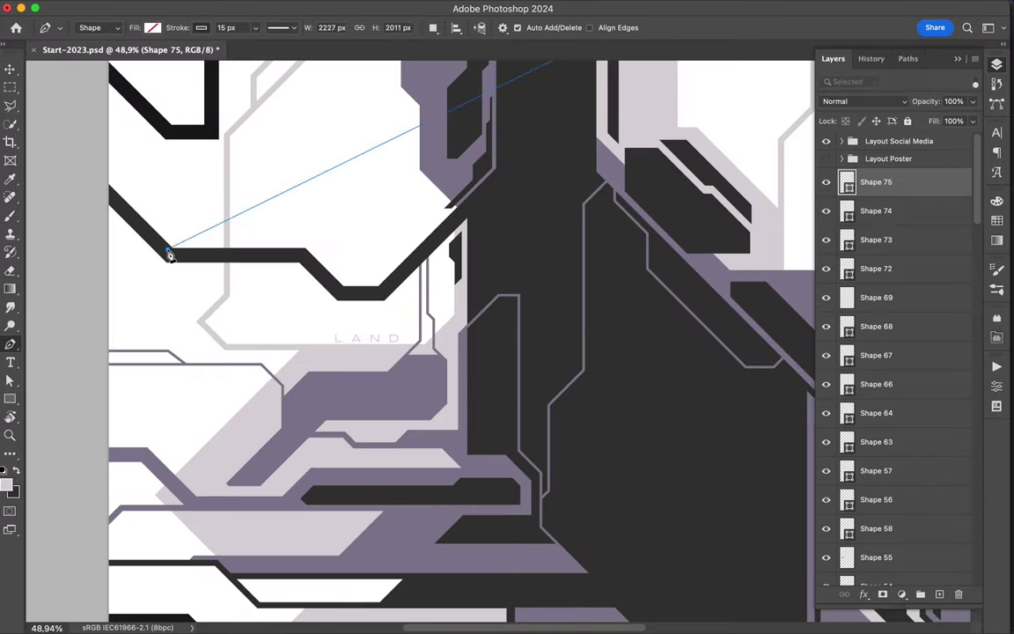
click(170, 254)
click(262, 207)
click(298, 207)
click(352, 261)
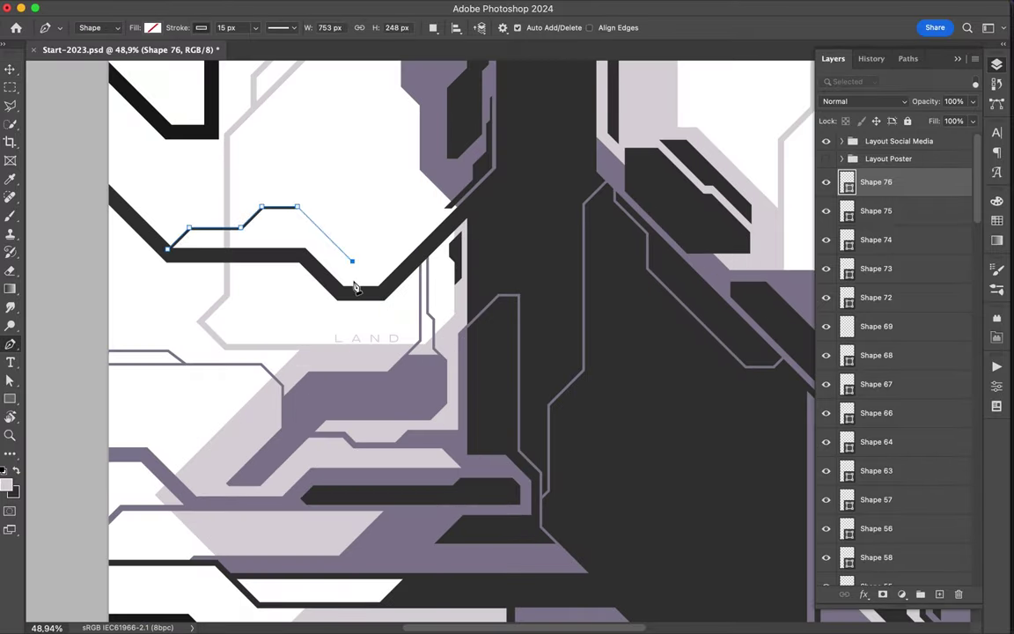
click(438, 228)
key(a)
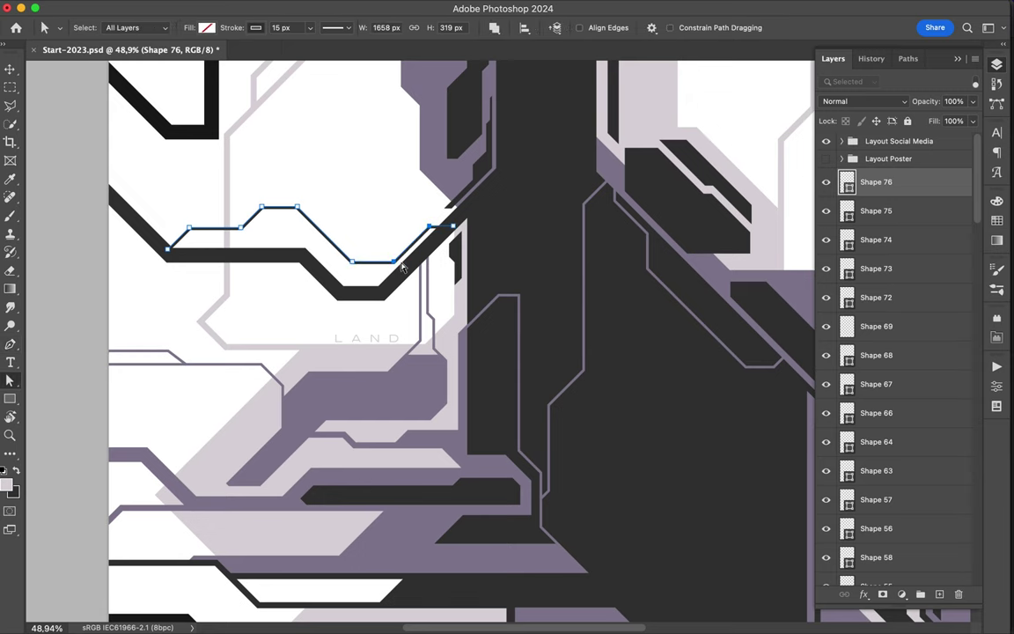
key(v)
scroll(401, 291, down, 3)
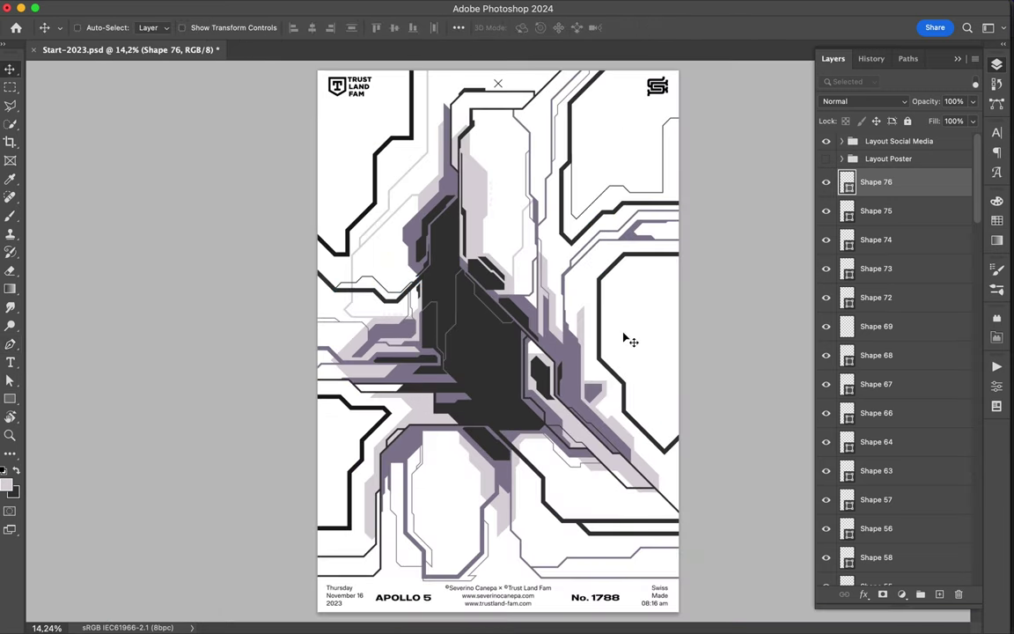